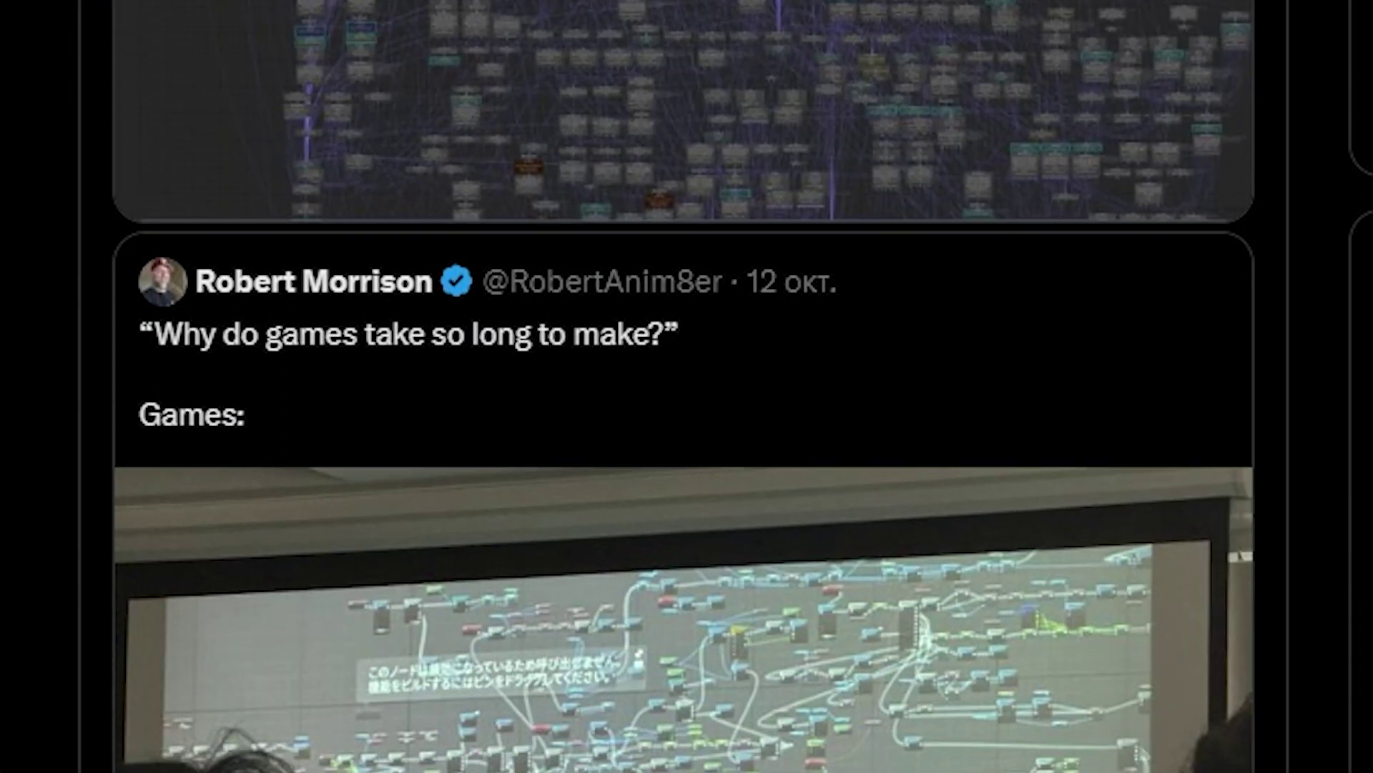
scroll(684, 386, "down", 8)
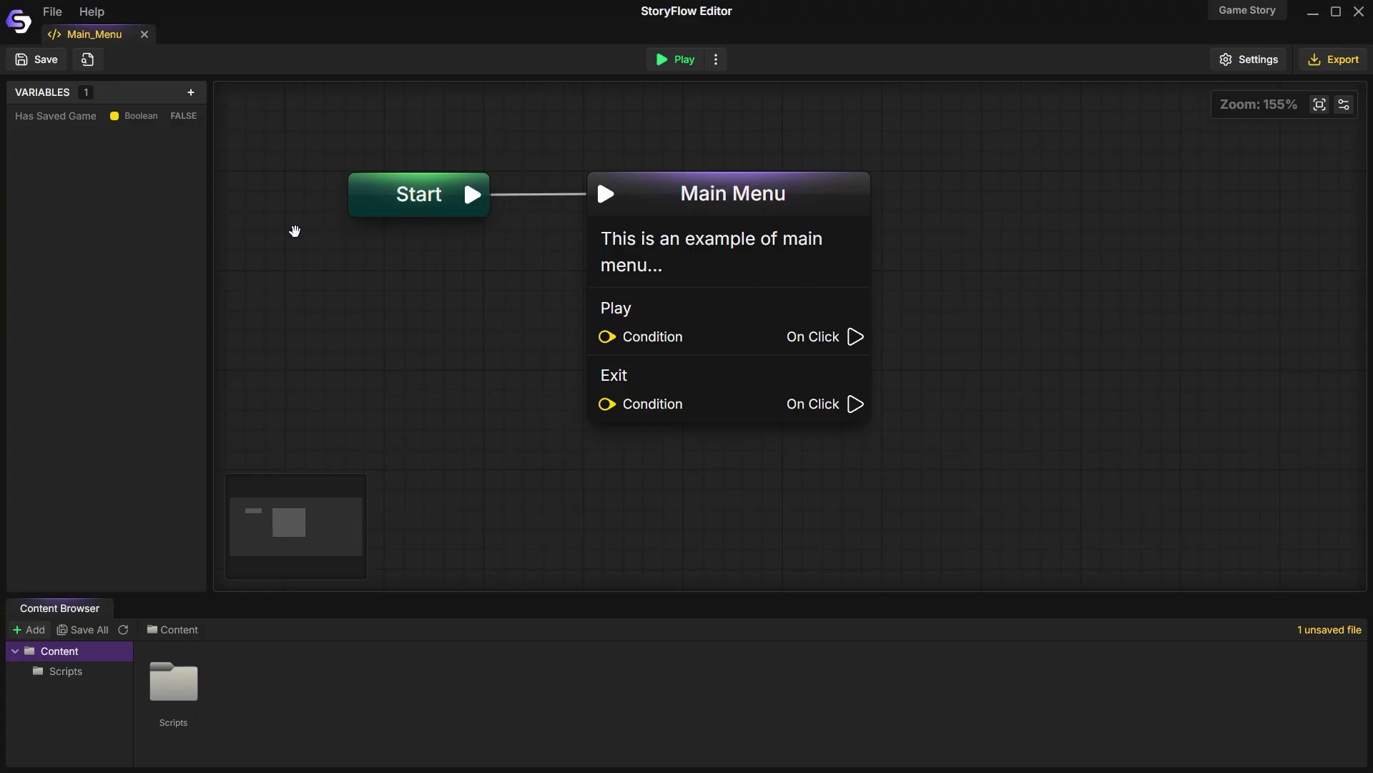
Step: Add a getter node for the Has Saved Game variable and connect it to the Play option's Condition on the Main Menu node
left_click_drag(80, 119, 397, 351)
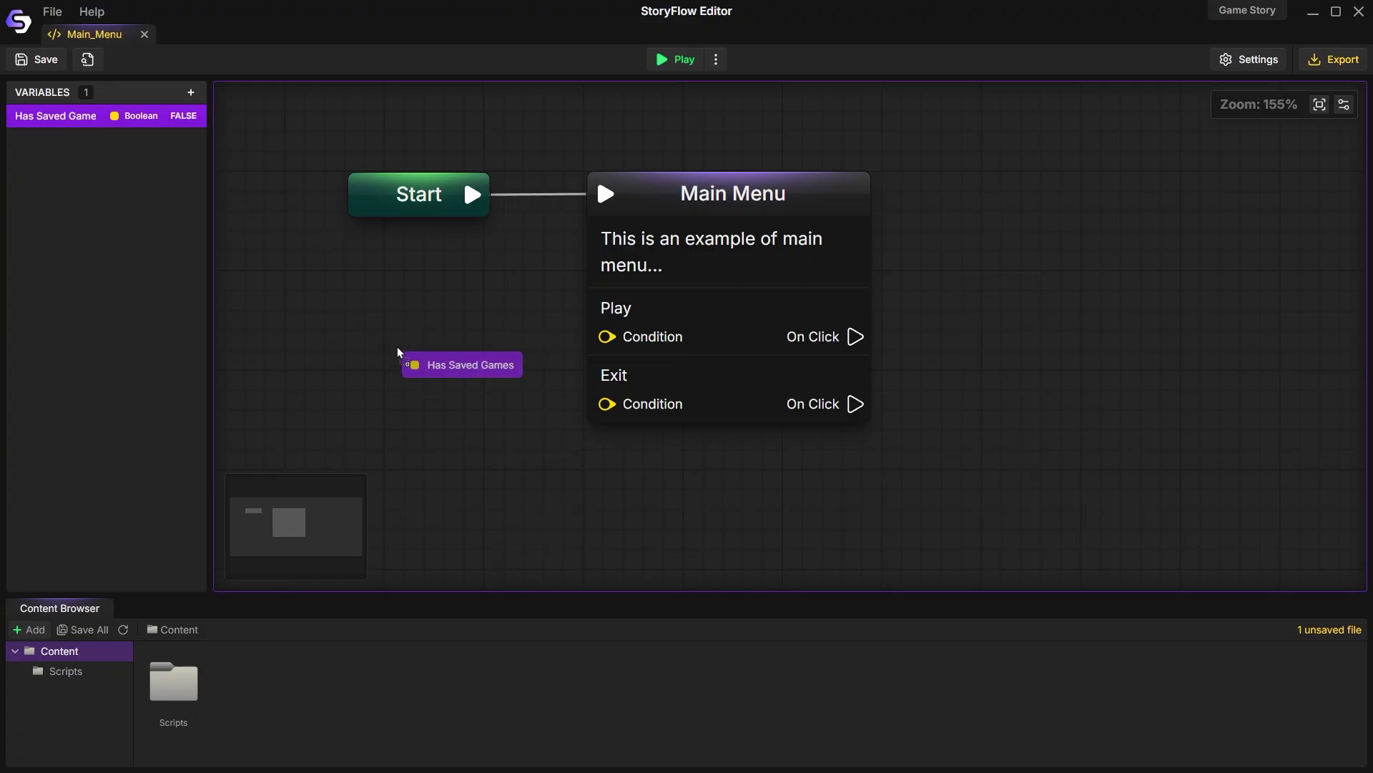
left_click(460, 451)
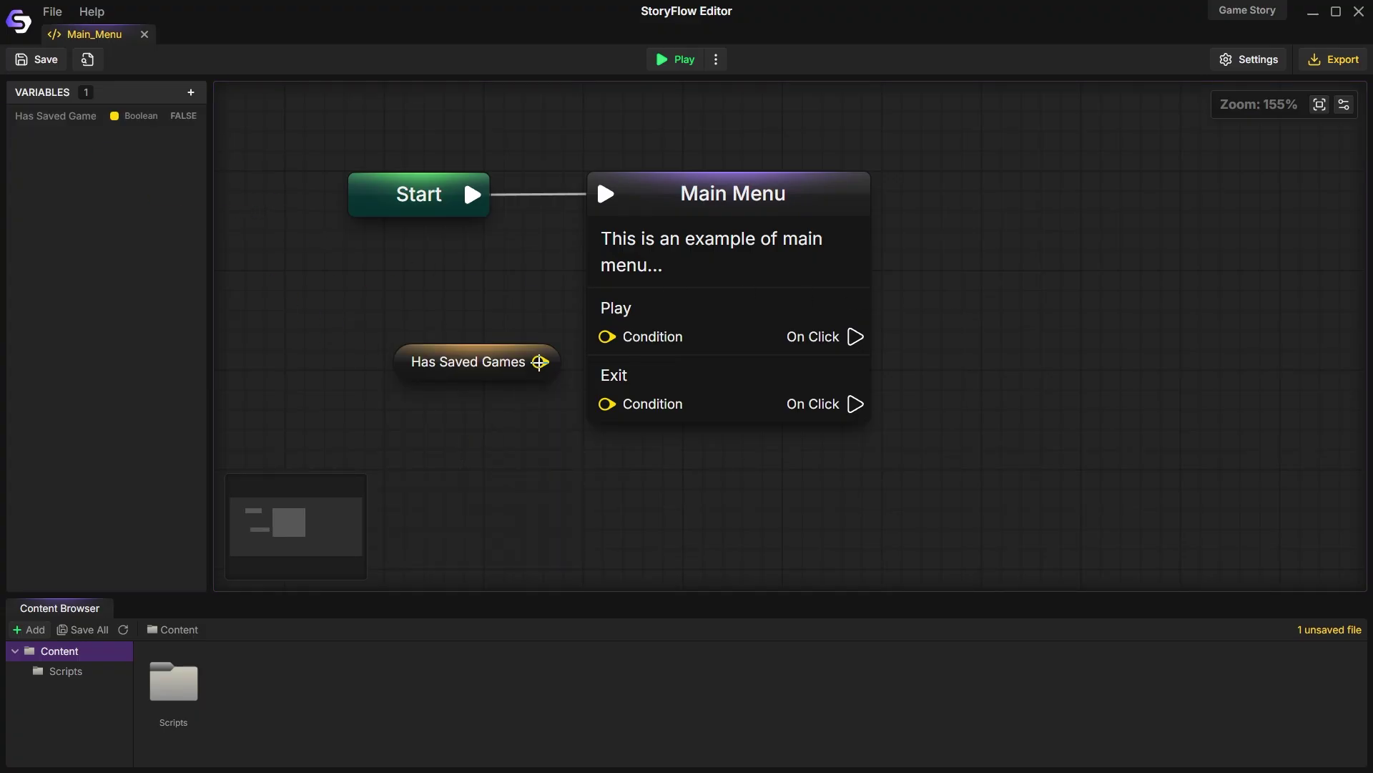
left_click_drag(541, 361, 607, 336)
Step: Move the Has Saved Games node to the output side of the Main Menu node and delete its connection to the Play condition
left_click_drag(472, 354, 1016, 393)
left_click(547, 337)
key("Delete")
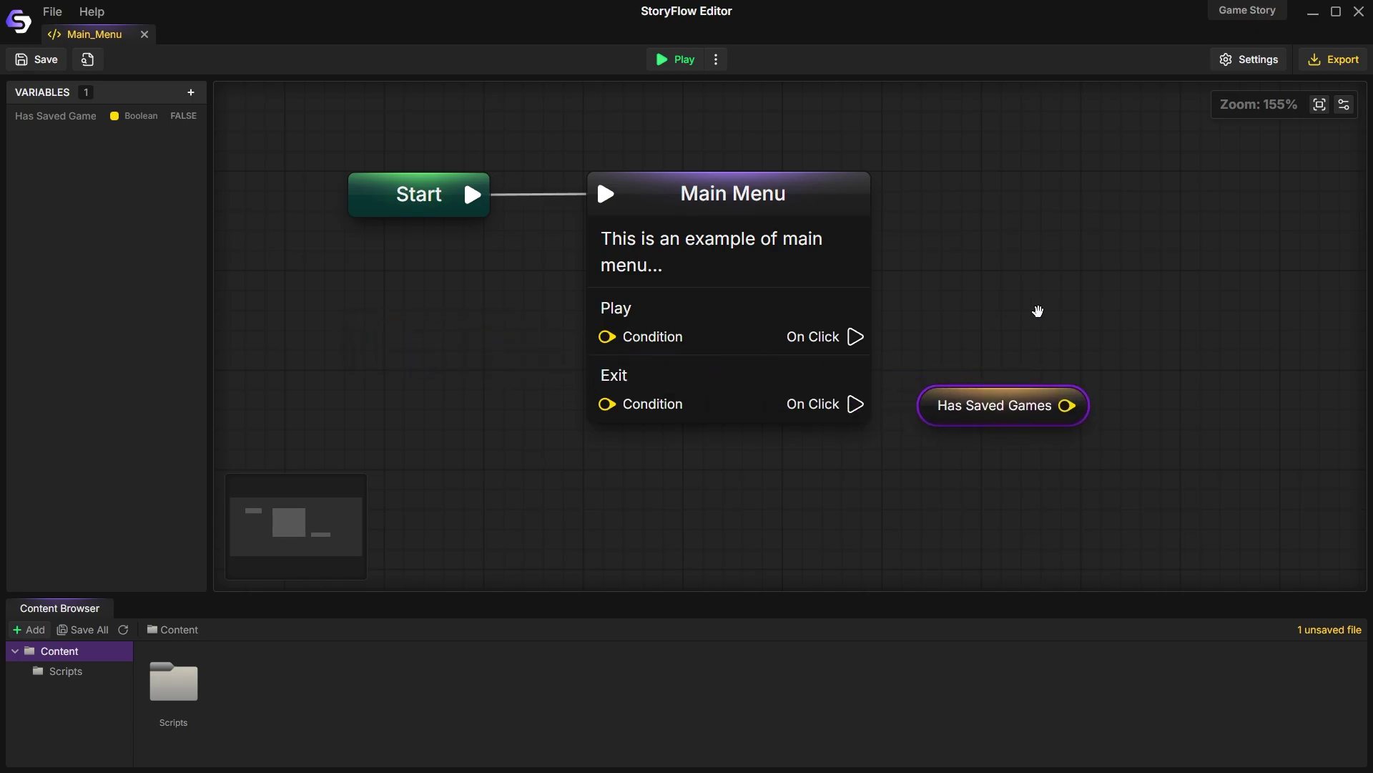
Step: Search the list of new nodes for "bra" in the free area beyond the Main Menu node
left_click_drag(1037, 310, 804, 306)
right_click(884, 295)
type("bra")
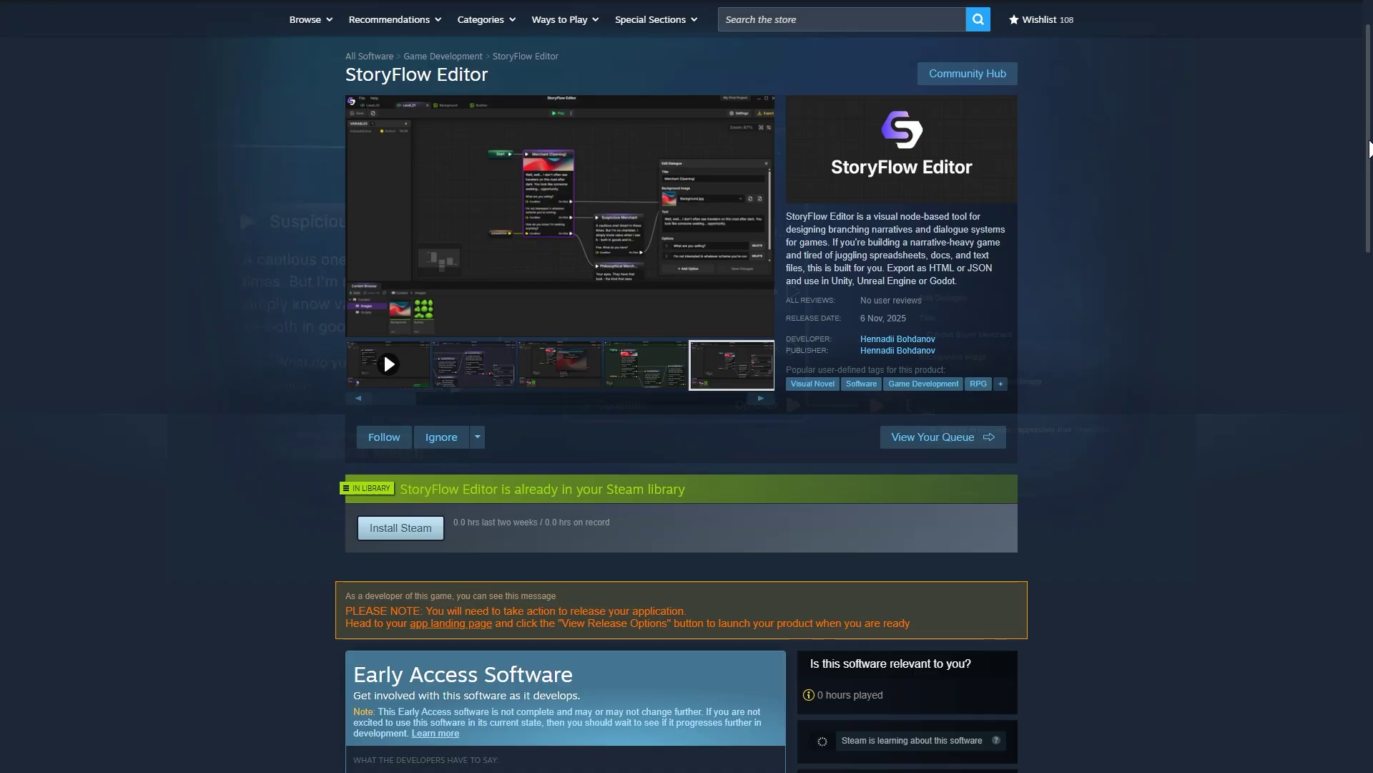
Step: Switch to StoryFlow Editor's Steam store page and read down to the About This Software section
scroll(1369, 149, "down", 8)
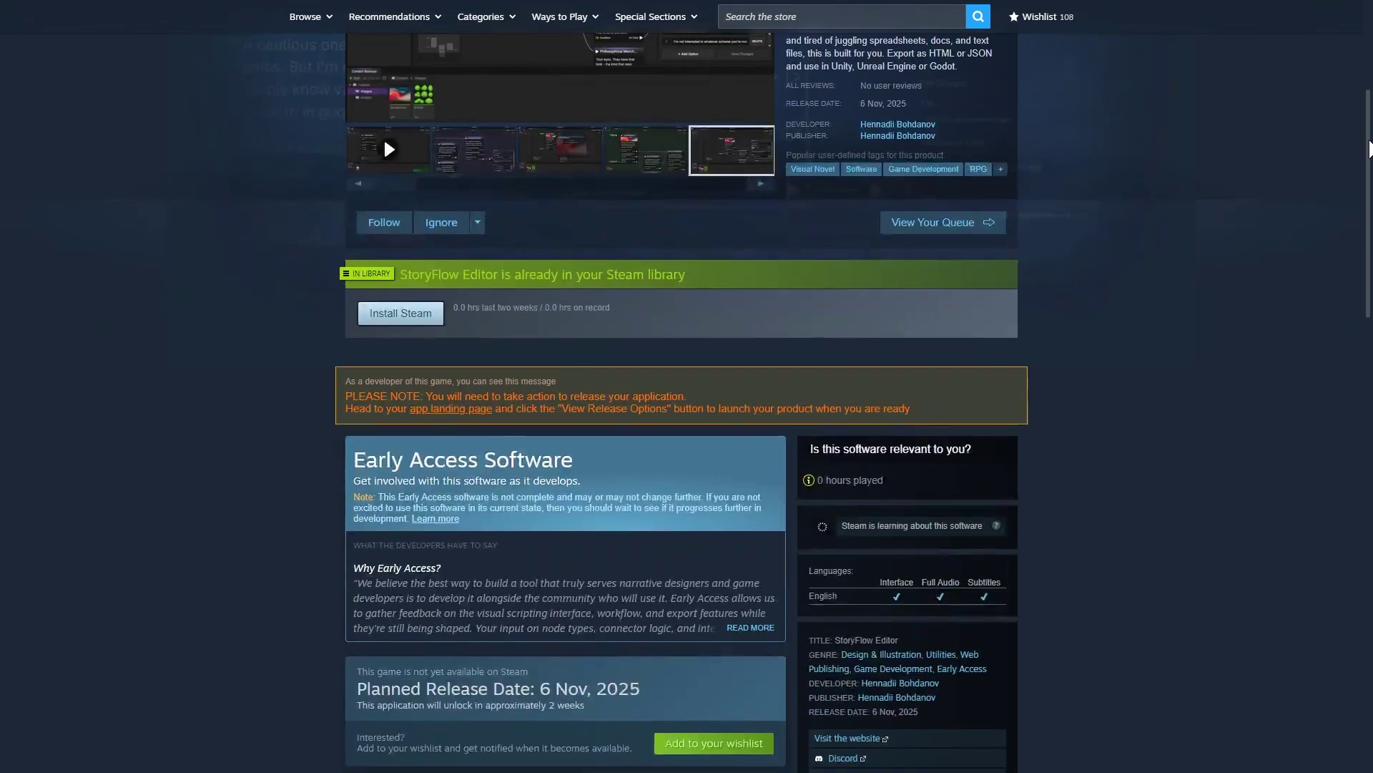
scroll(1370, 149, "down", 3)
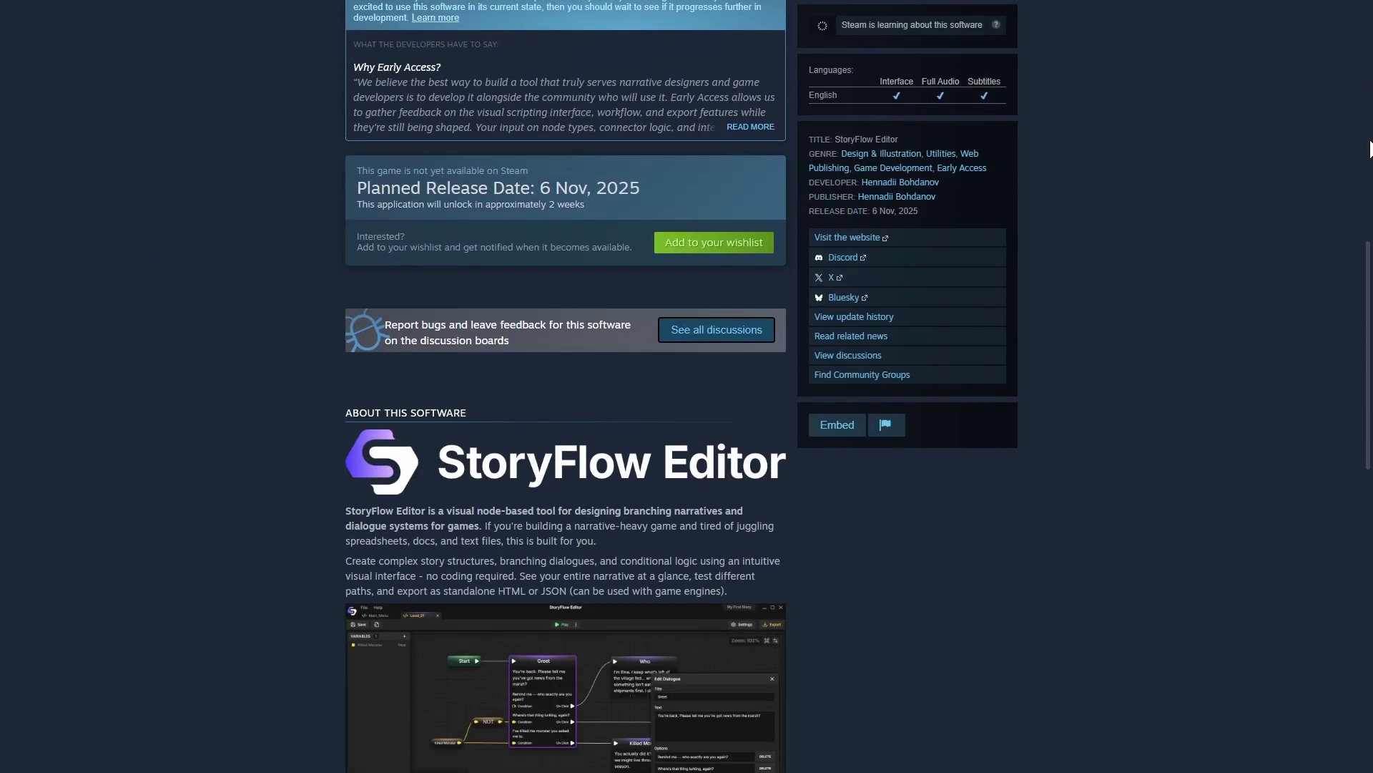
scroll(1370, 149, "down", 1)
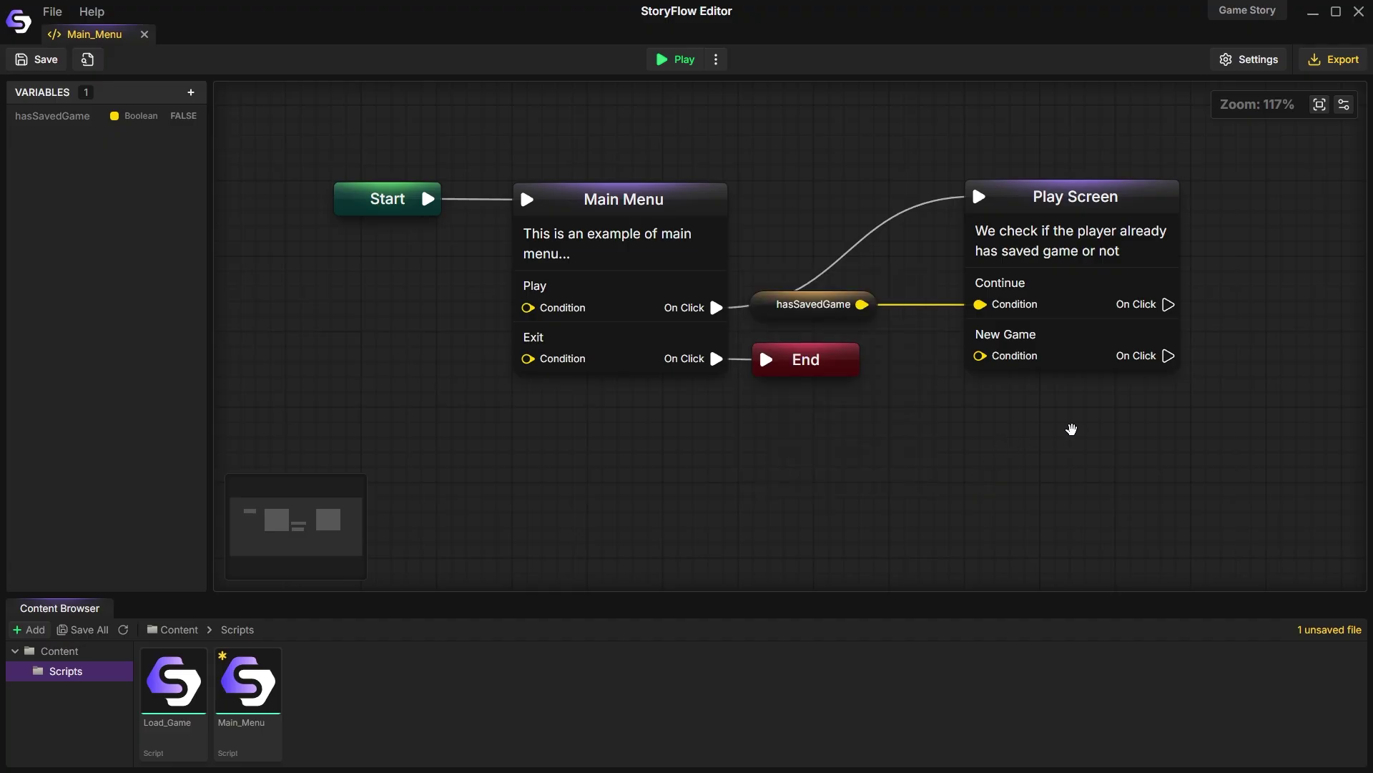
Step: In StoryFlow Editor, add a Run Script node and place it beside the Play Screen node
left_click_drag(1070, 426, 877, 426)
scroll(939, 430, "up", 3)
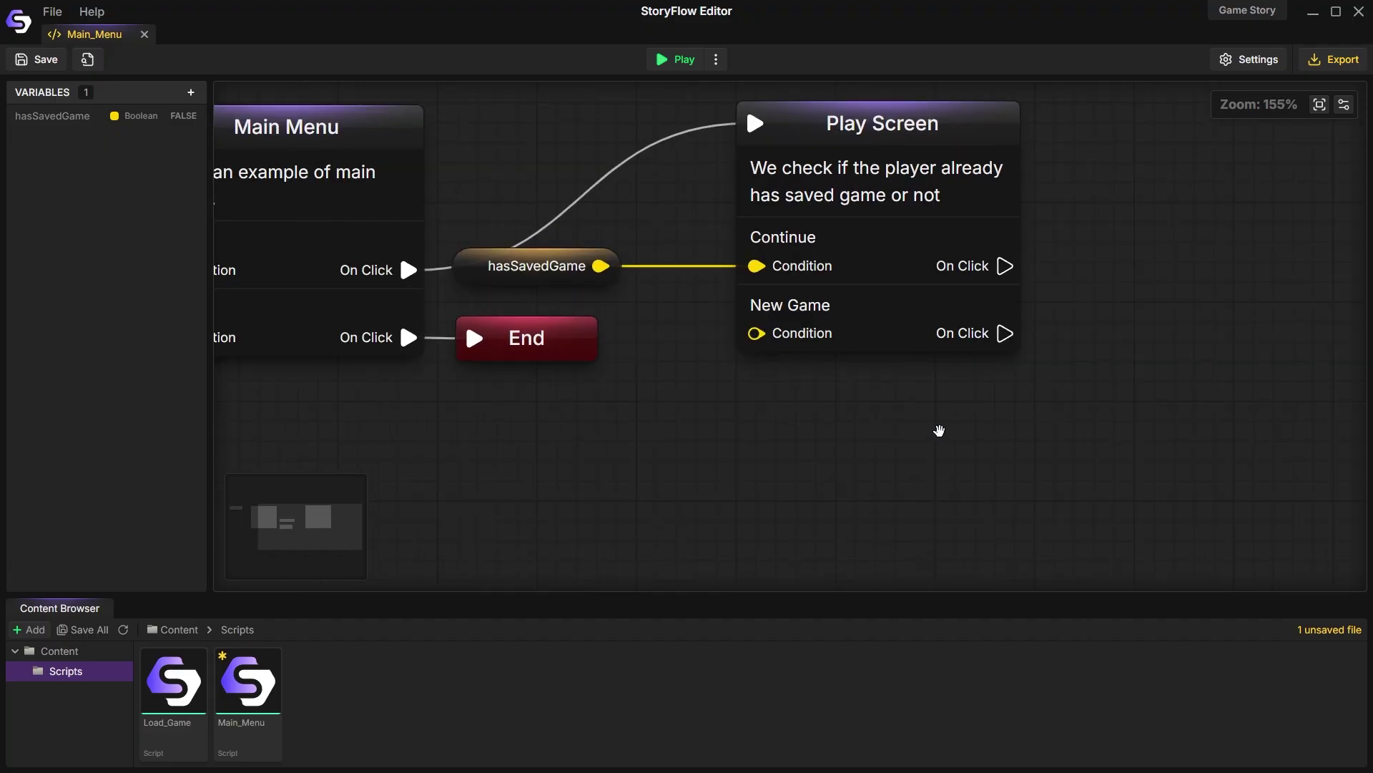
right_click(994, 369)
type("run sc")
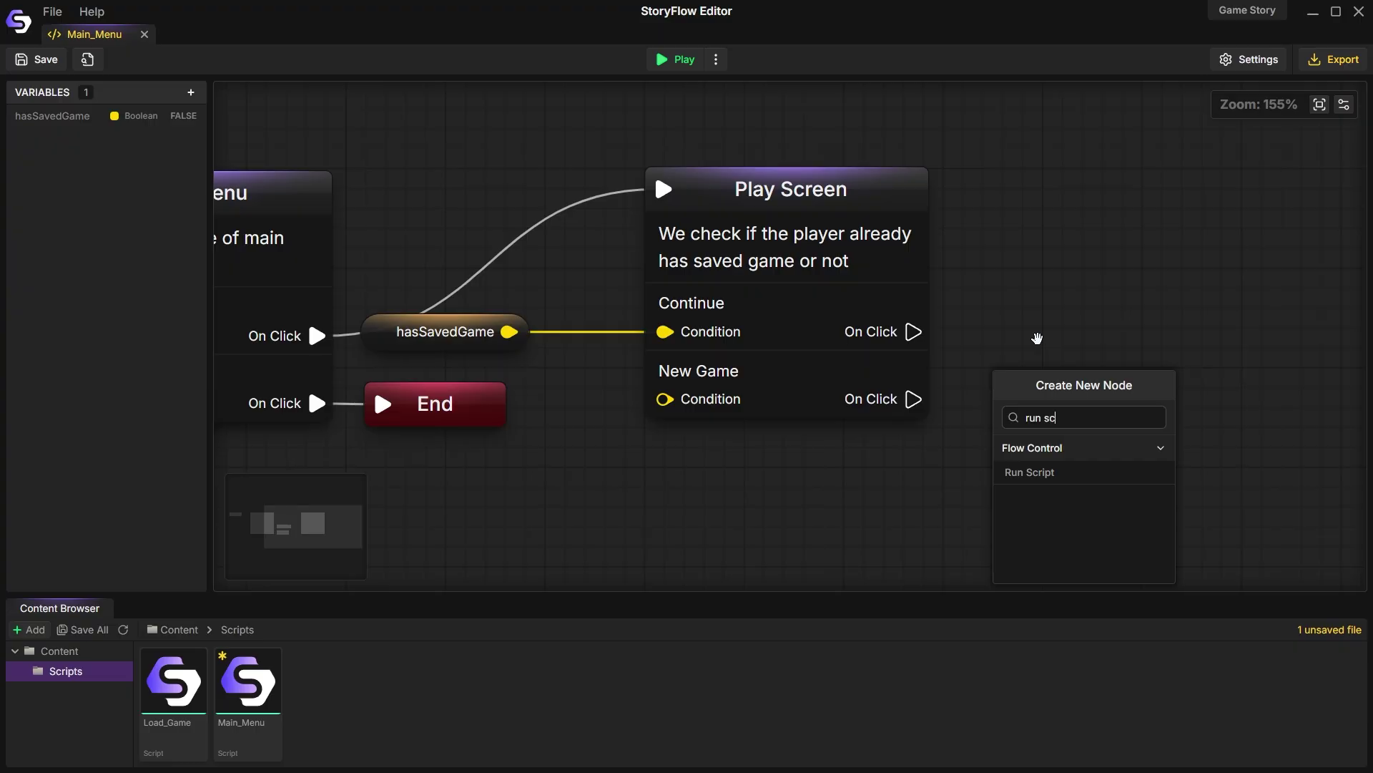
left_click(1051, 473)
left_click_drag(1116, 392, 1125, 216)
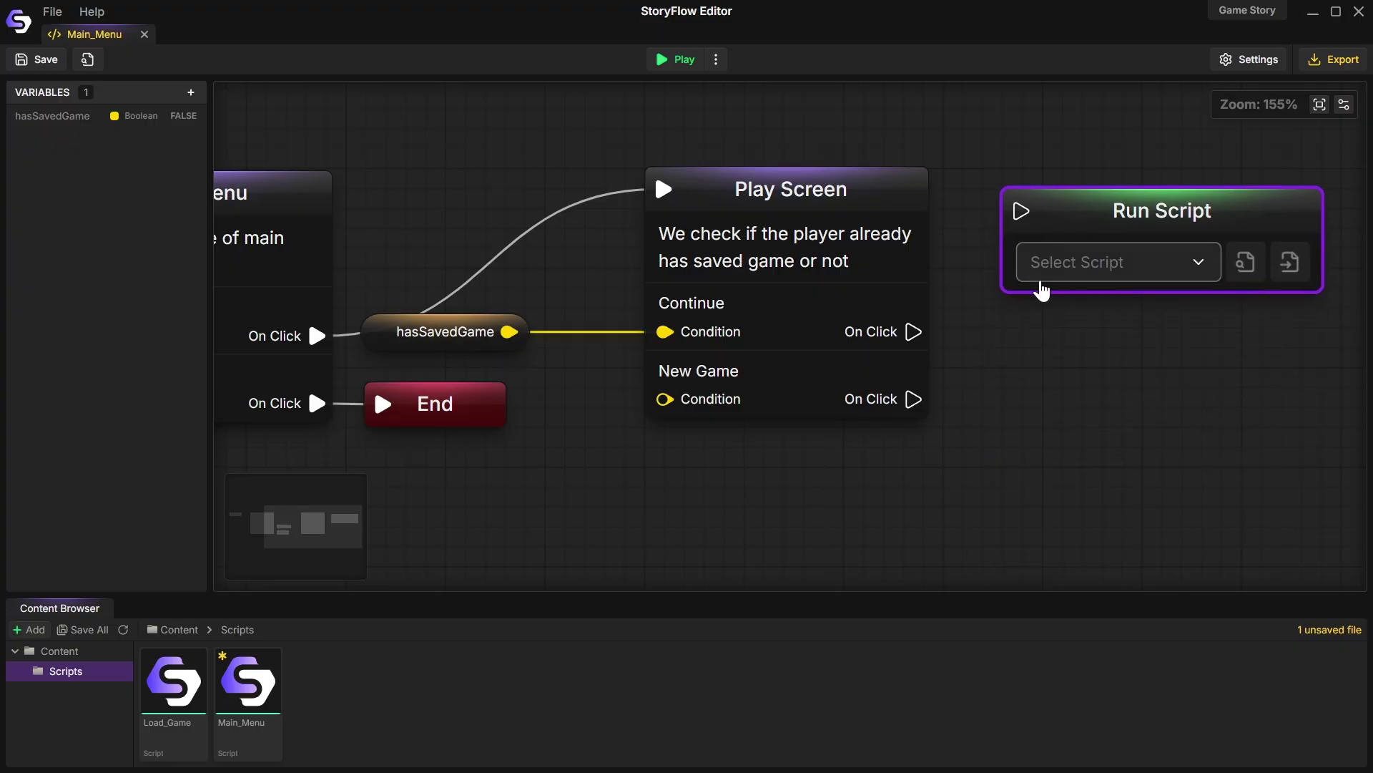
Step: Connect the Continue option's On Click output to the Run Script node and set its script to Load_Game.sfe
left_click(1116, 262)
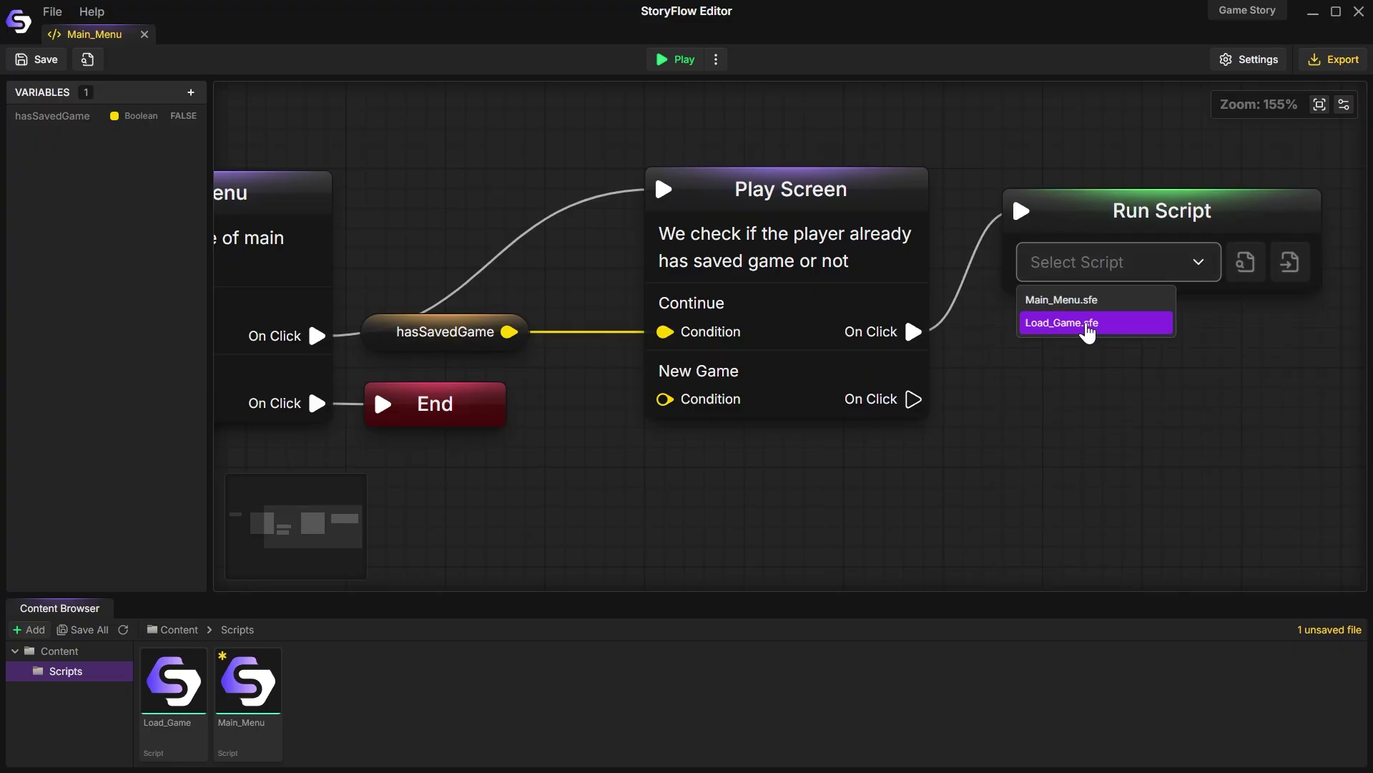
left_click(1086, 322)
Step: Place a hasSavedGame variable node beside the New Game option of the Play Screen node
scroll(1040, 389, "down", 2)
right_click(987, 370)
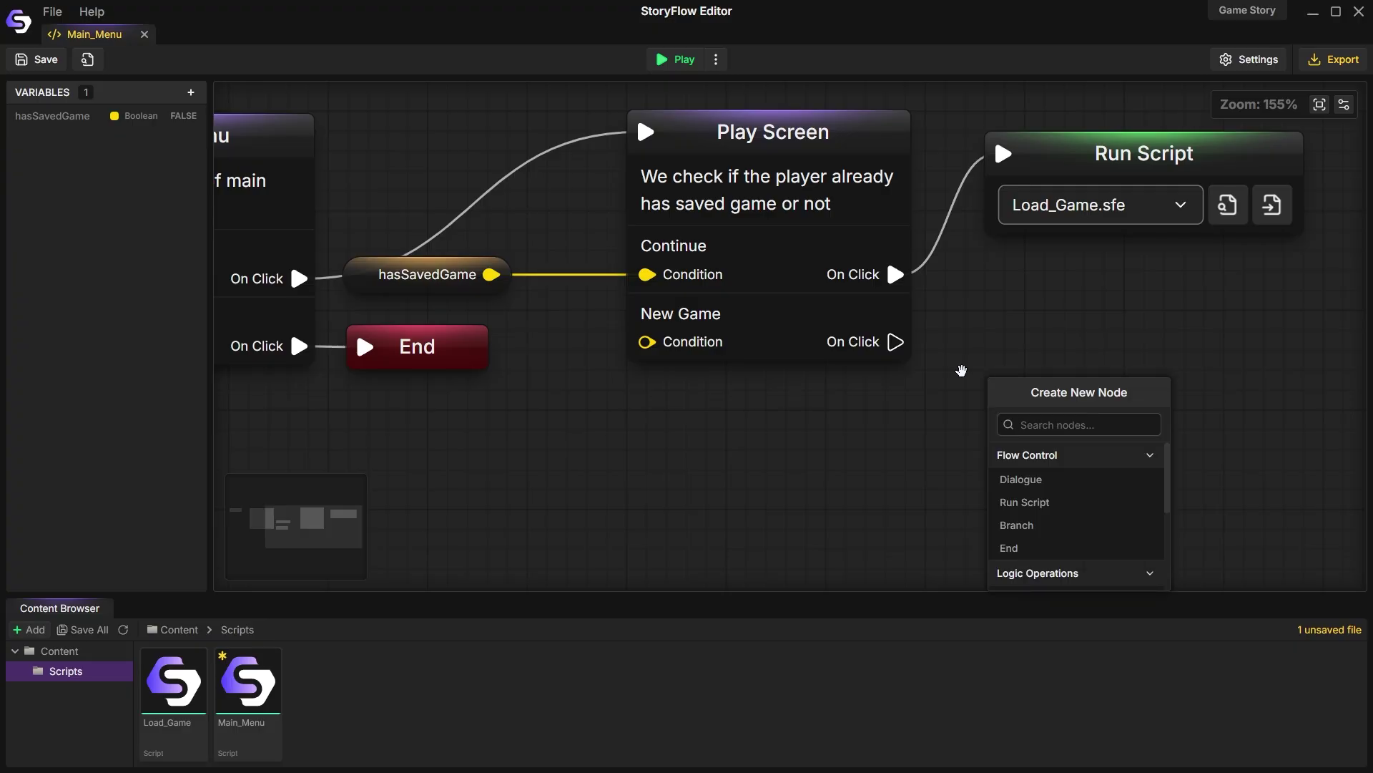
left_click(960, 370)
left_click_drag(57, 117, 953, 368)
left_click(1028, 502)
left_click_drag(935, 505, 885, 482)
left_click_drag(965, 372, 990, 328)
left_click(1070, 365)
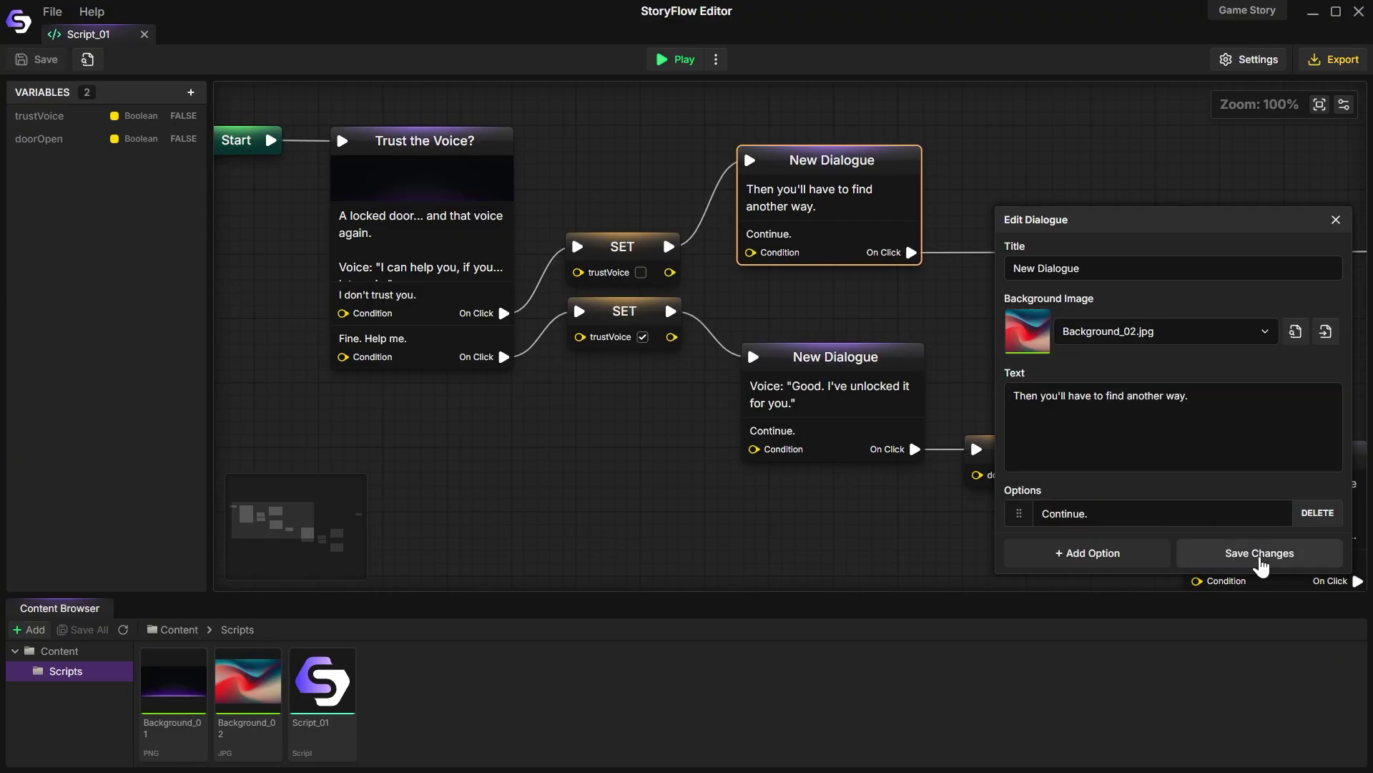
Step: Apply Background_02.jpg as the background of the "Then you'll have to find another way." dialogue and save Script_01
left_click(1259, 561)
left_click(1336, 220)
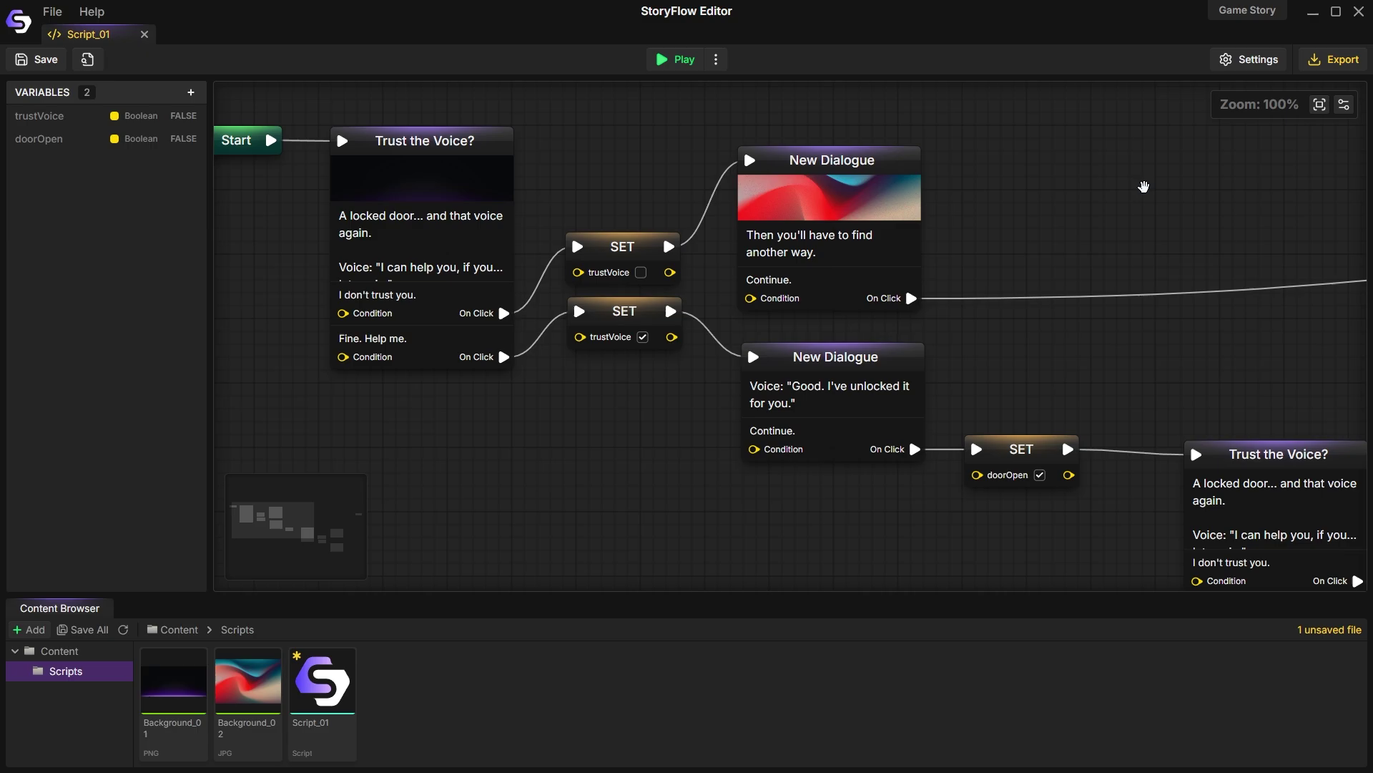
key("ctrl+s")
Step: Open the Background_01 image from the Scripts folder and inspect it at different magnifications
double_click(172, 683)
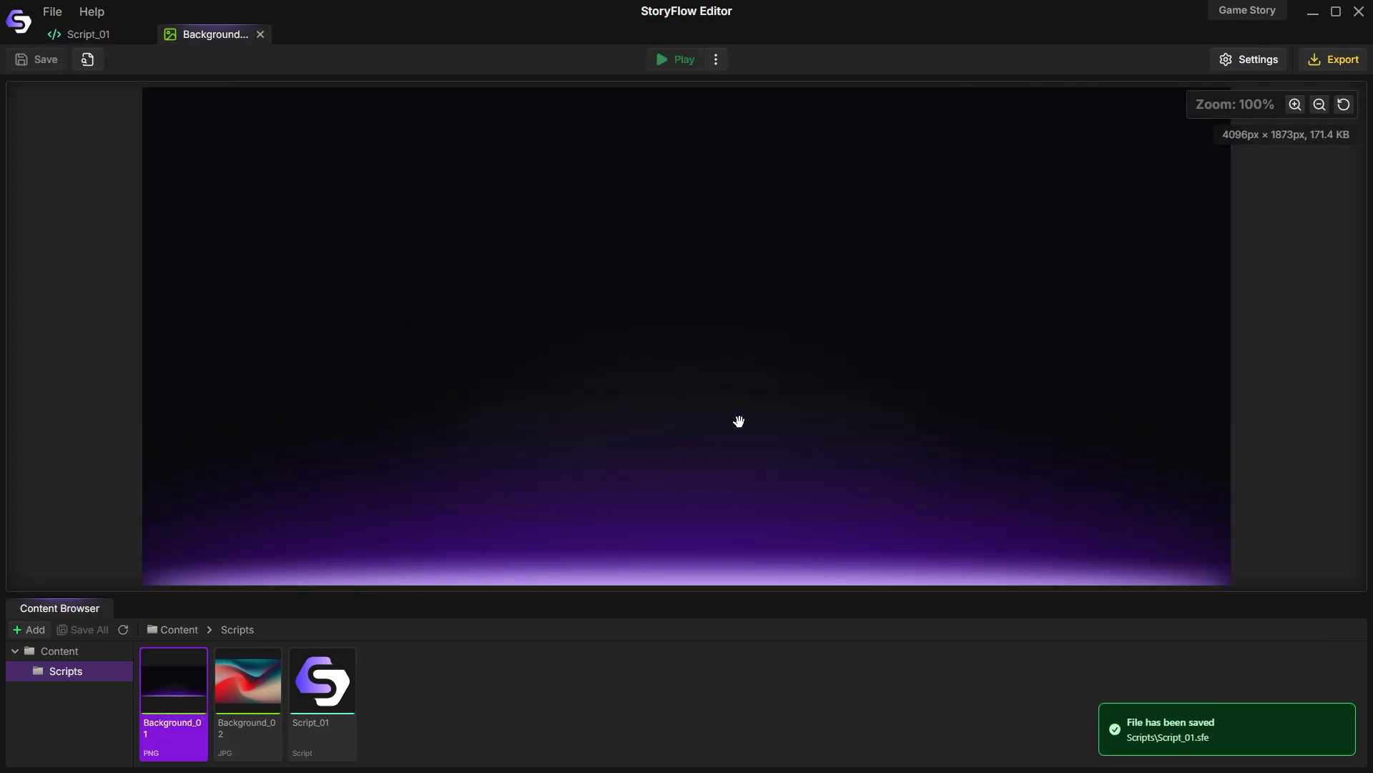
scroll(837, 307, "down", 3)
left_click_drag(757, 285, 1016, 239)
scroll(1057, 218, "up", 5)
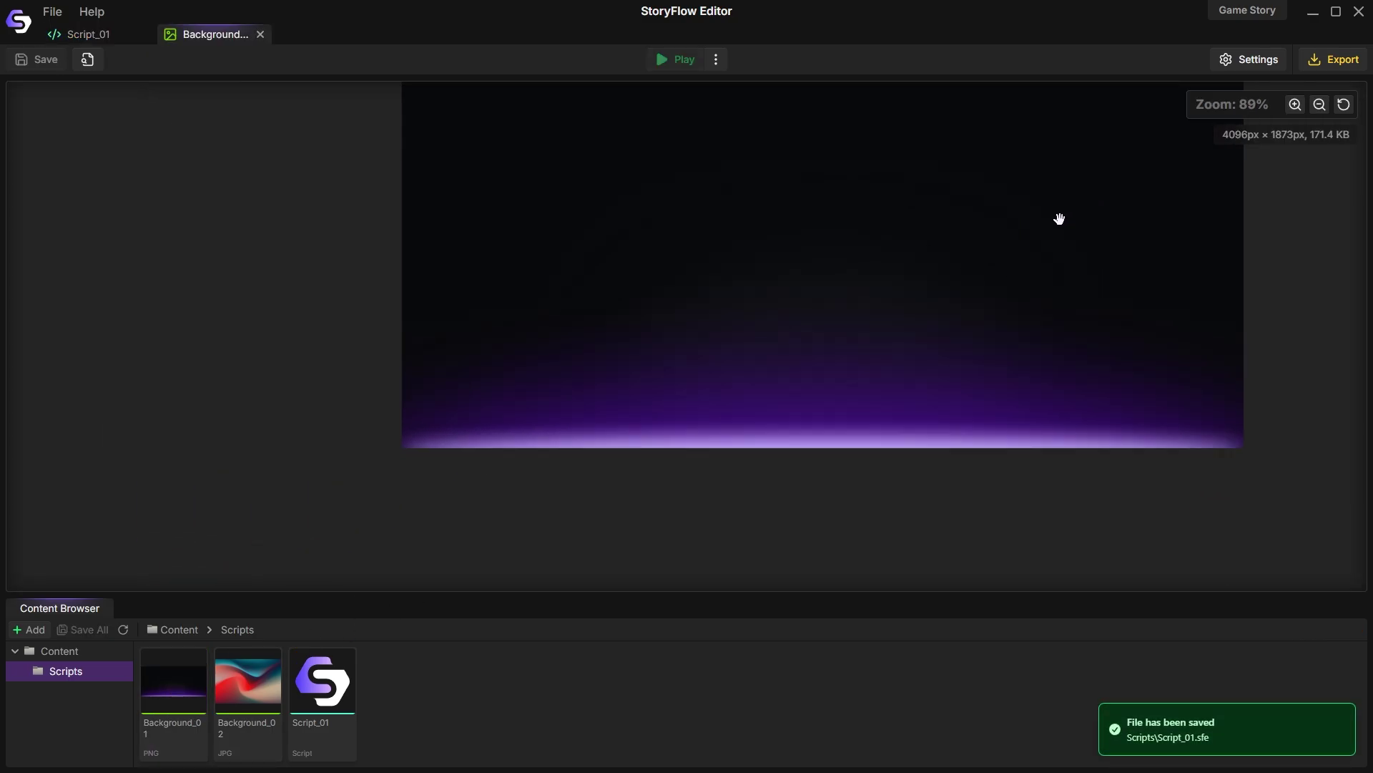
scroll(778, 289, "down", 4)
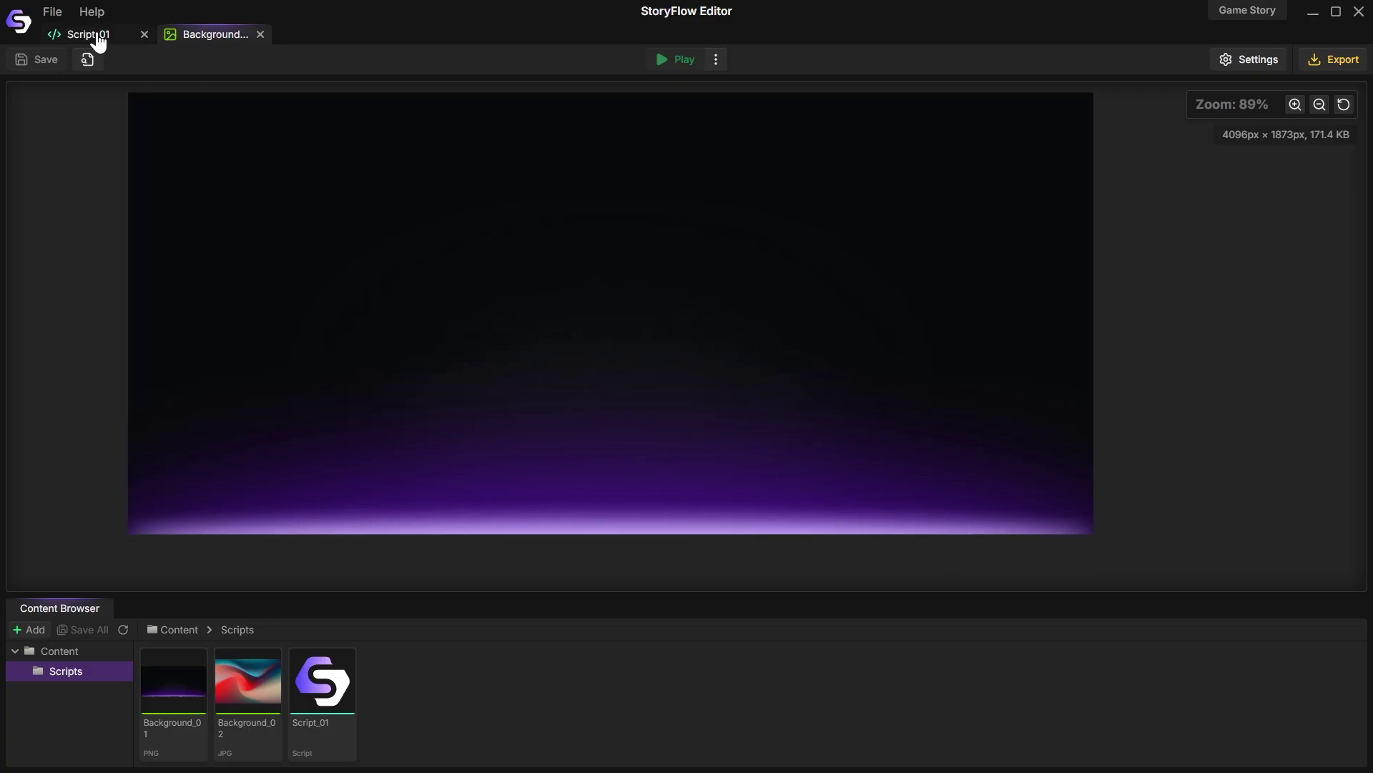
Step: Return to Script_01 and play-test the story, choosing "I don't trust you." and "Continue."
left_click(92, 34)
left_click(676, 59)
left_click(678, 279)
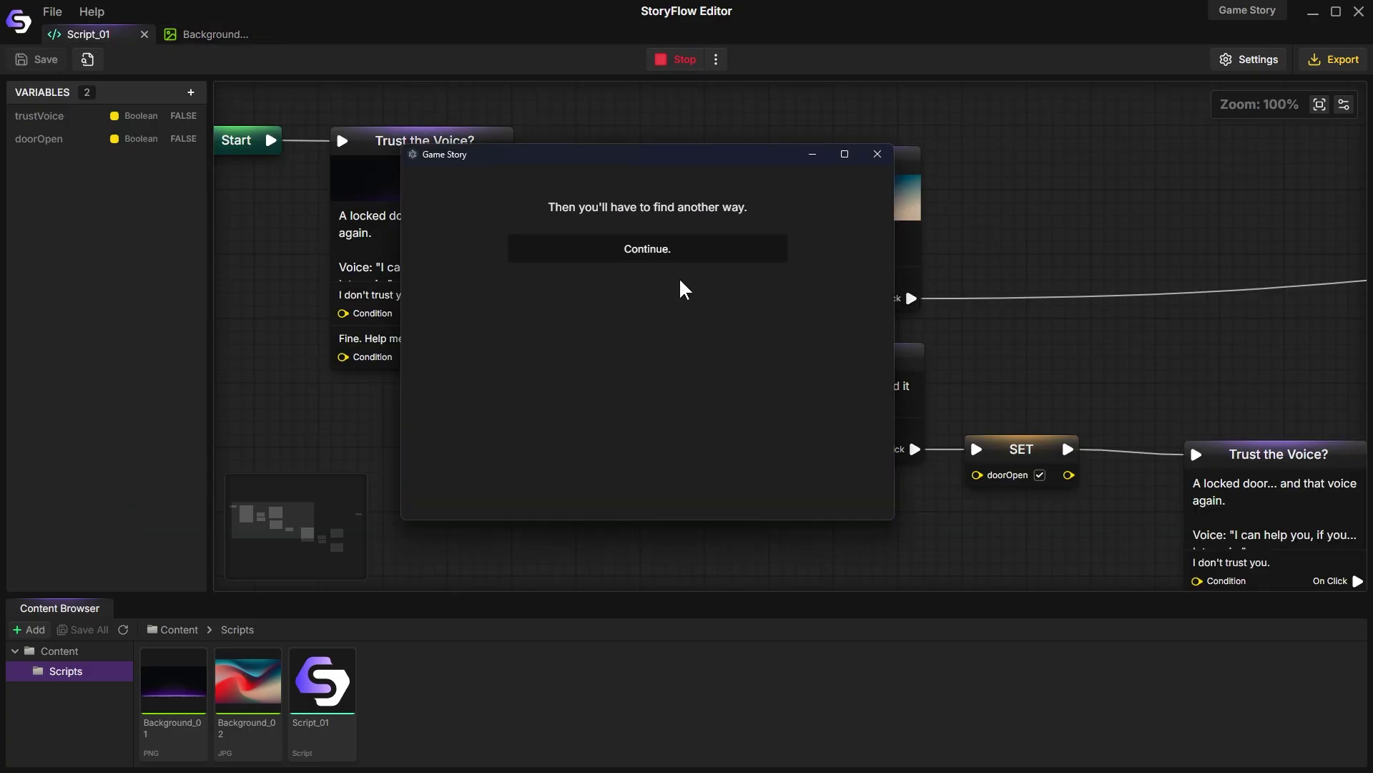
left_click(681, 252)
Step: Compare the HTML and JSON export formats and export the project as HTML
scroll(985, 267, "down", 4)
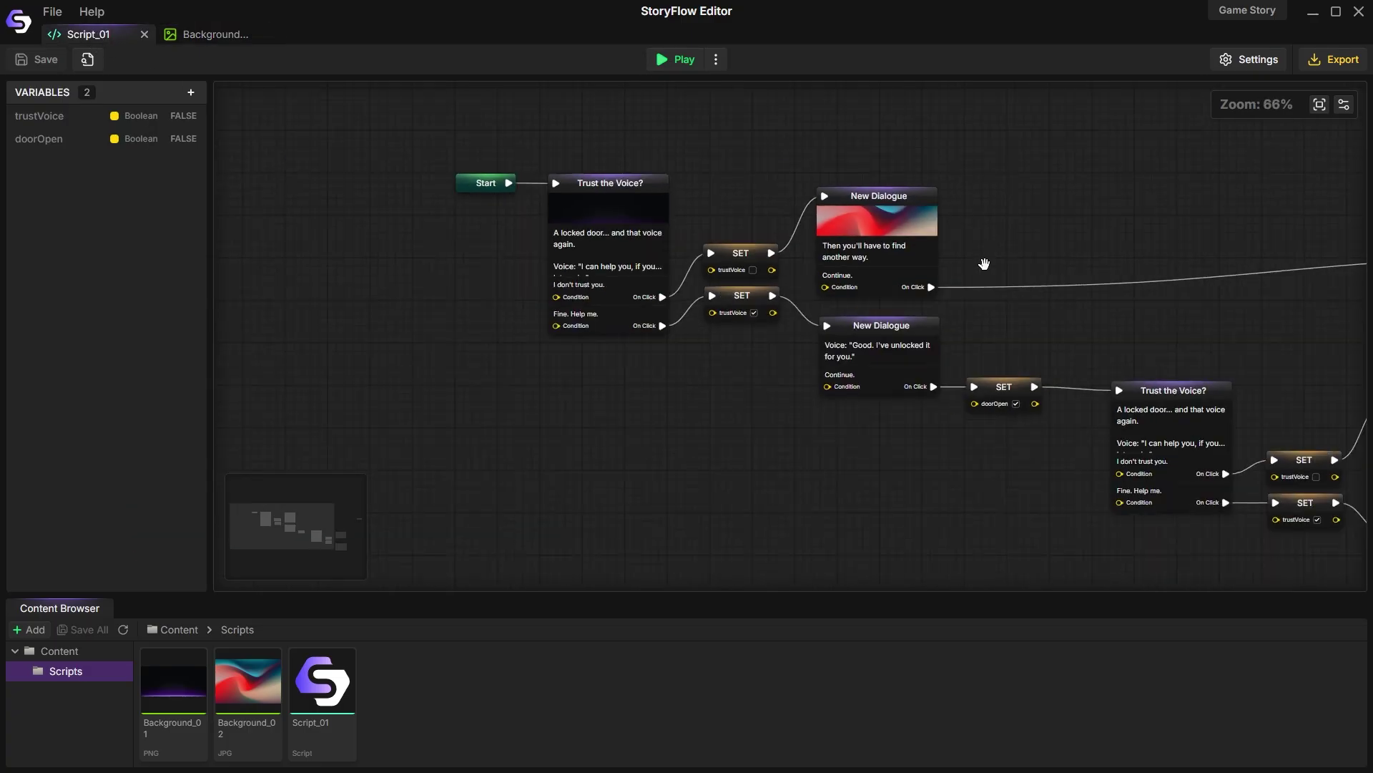
left_click_drag(920, 255, 787, 242)
left_click(1333, 62)
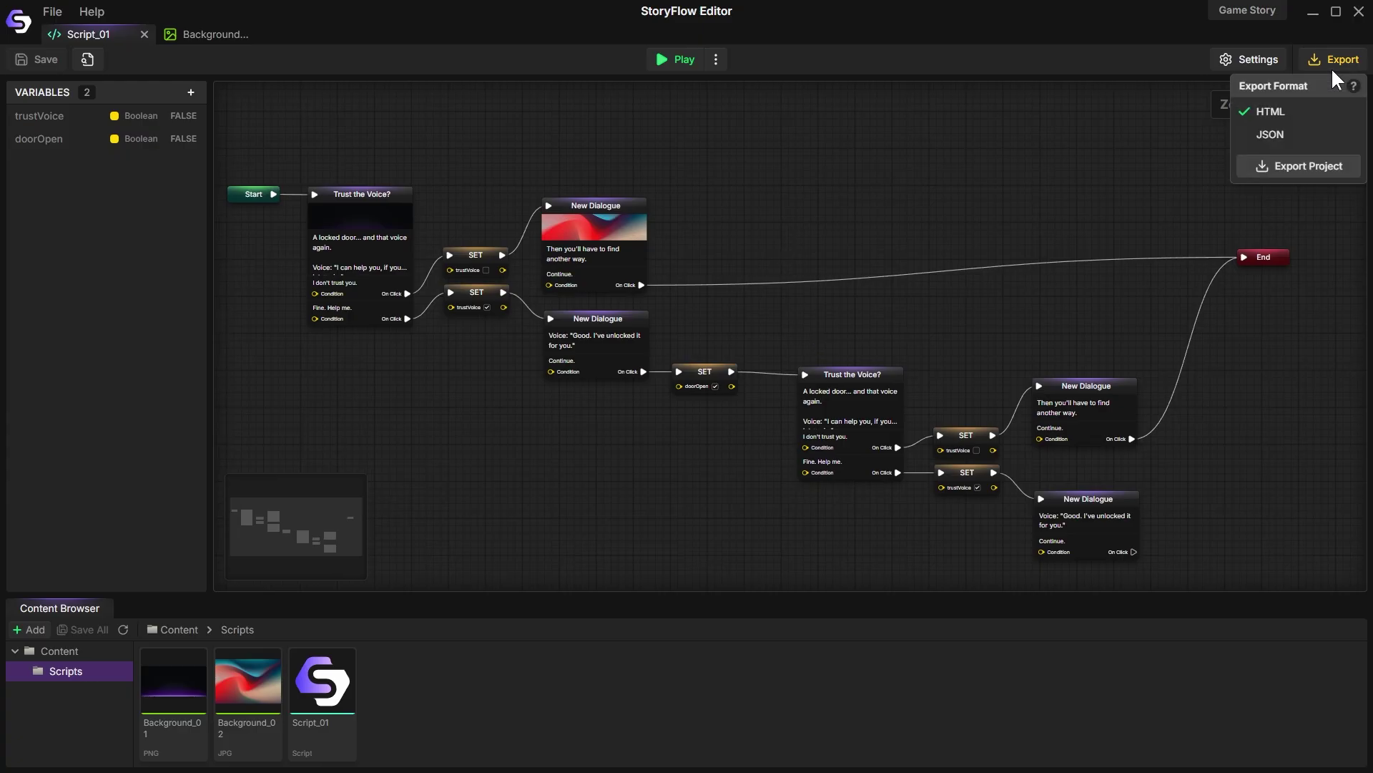
mouse_move(1306, 87)
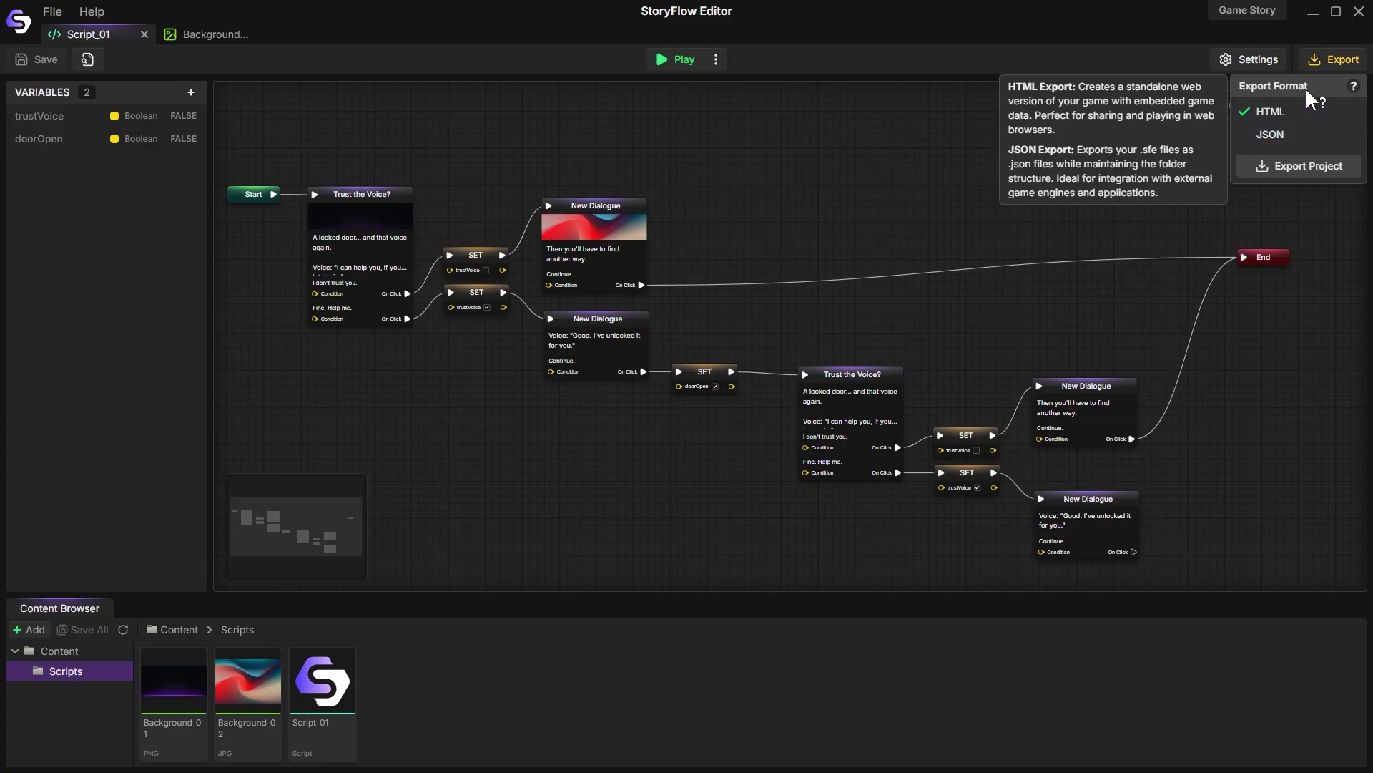
left_click(1277, 136)
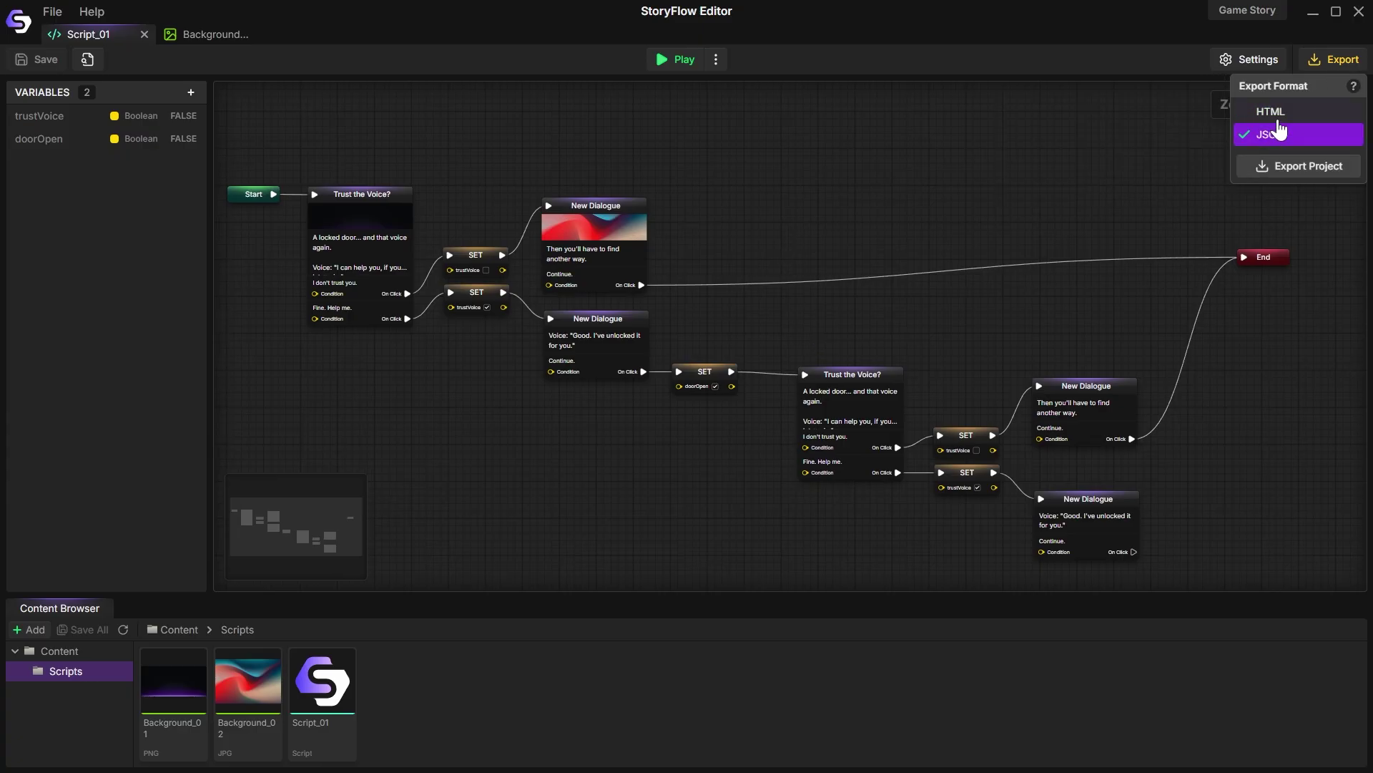
left_click(1271, 113)
left_click(1274, 169)
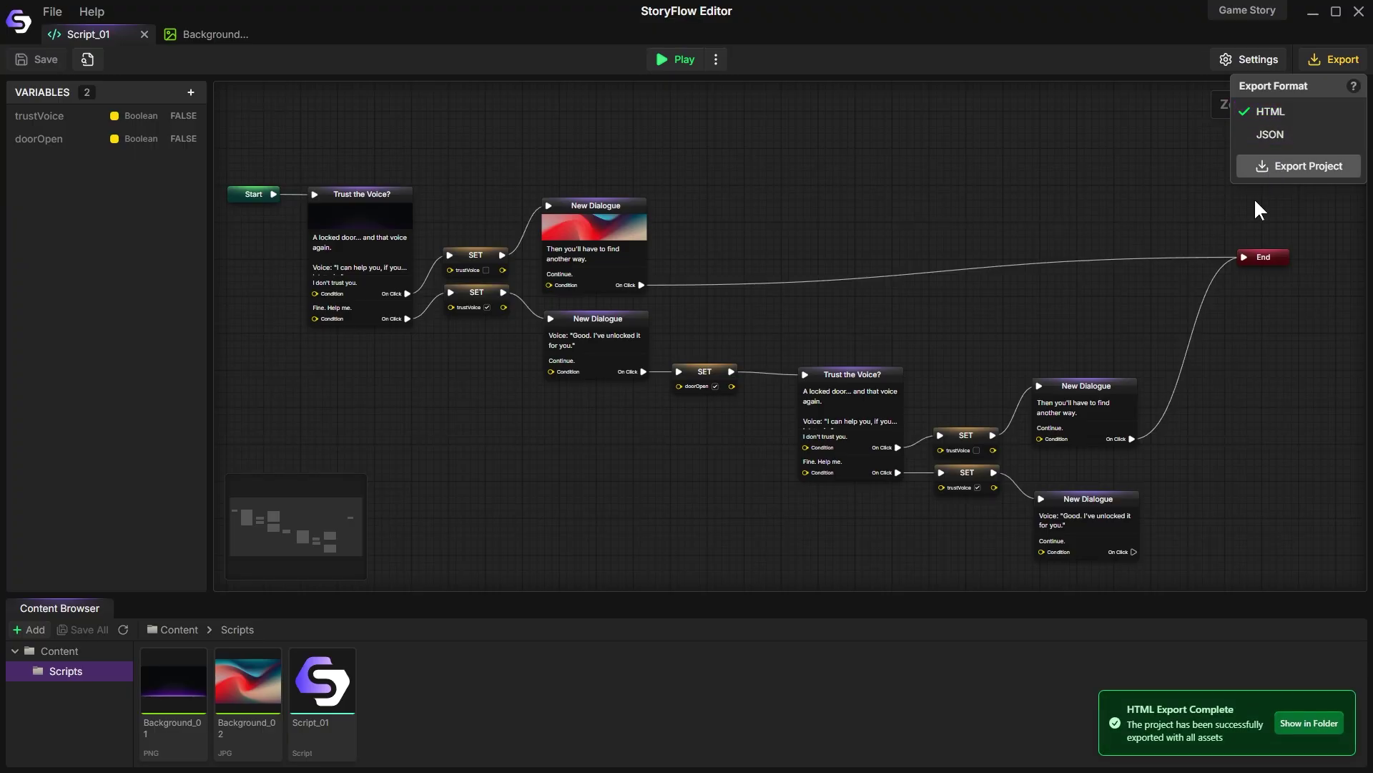
left_click(1180, 672)
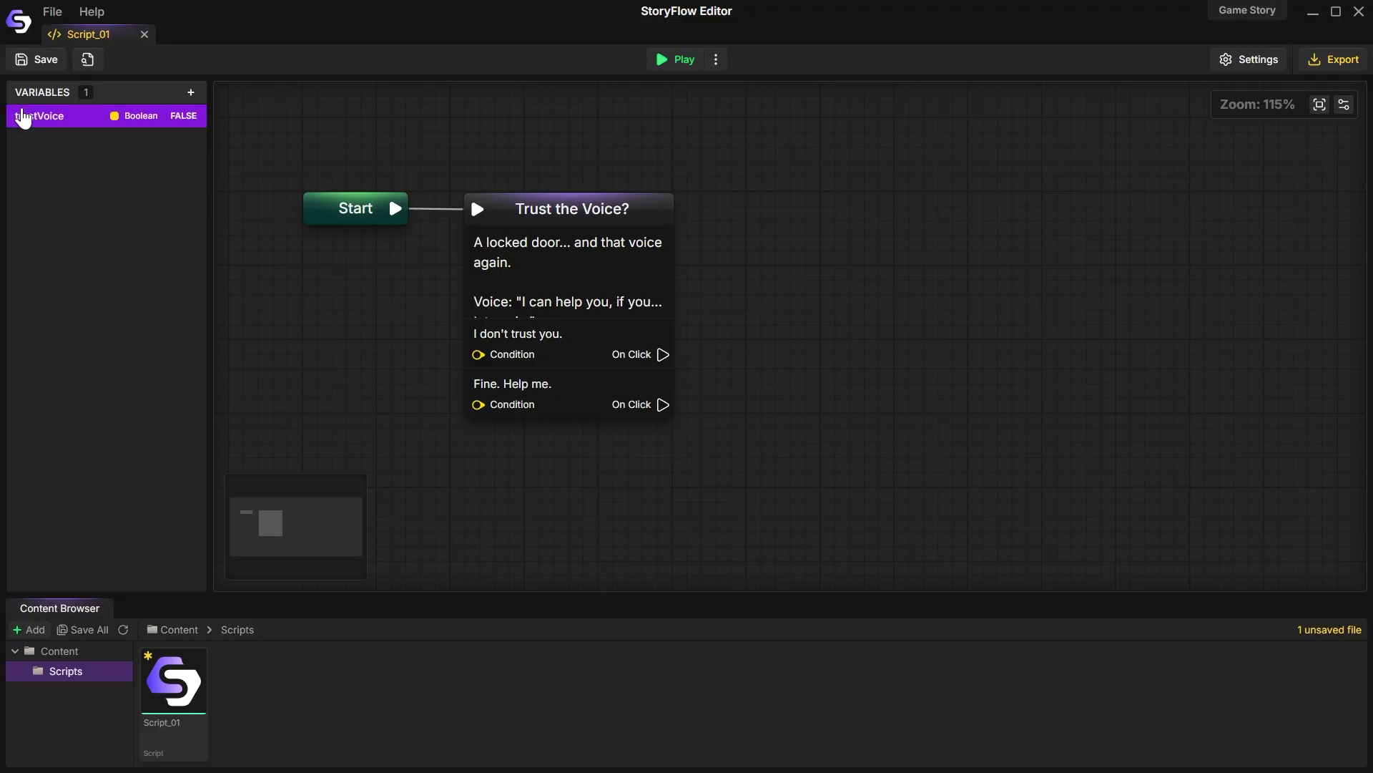
Step: Add two trustVoice SET nodes, connecting "I don't trust you." to the false one and "Fine. Help me." to the true one
left_click_drag(39, 116, 802, 330)
left_click_drag(663, 404, 750, 405)
left_click_drag(663, 354, 747, 330)
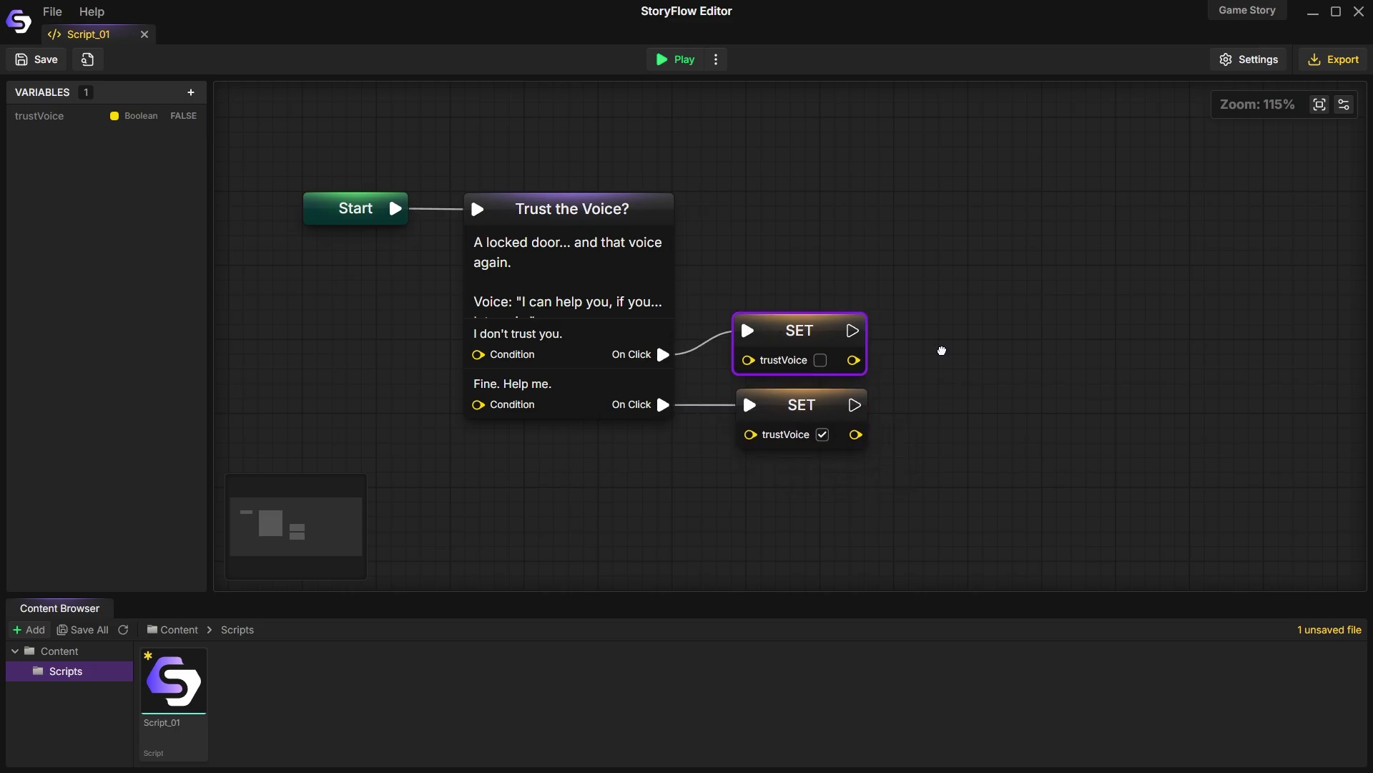
Step: Add a Dialogue node fed by the false trustVoice SET node and enter the text "Then you'll have to find another way."
left_click_drag(942, 351, 921, 316)
scroll(939, 352, "up", 1)
key("ctrl+s")
right_click(967, 341)
left_click(1020, 459)
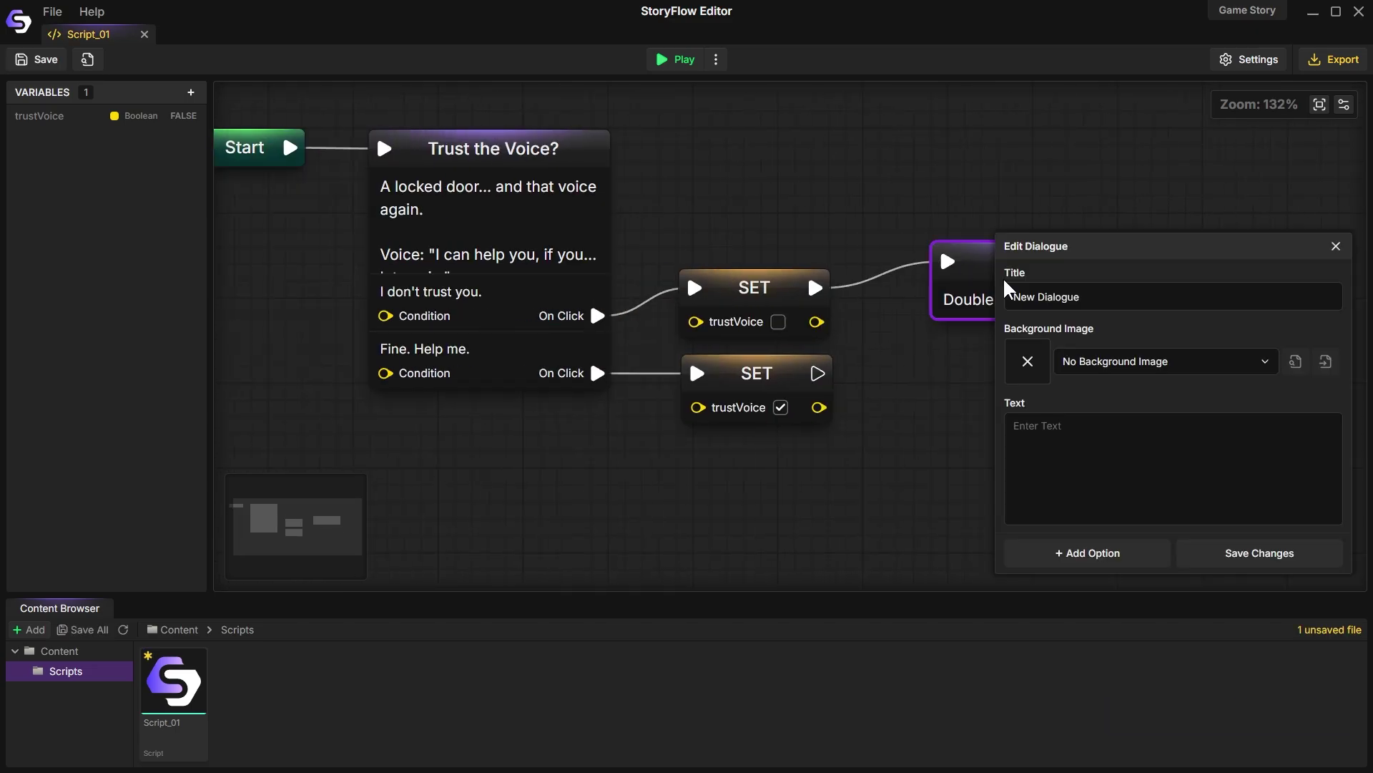
left_click(1129, 456)
type("Then you'll have to find another way,")
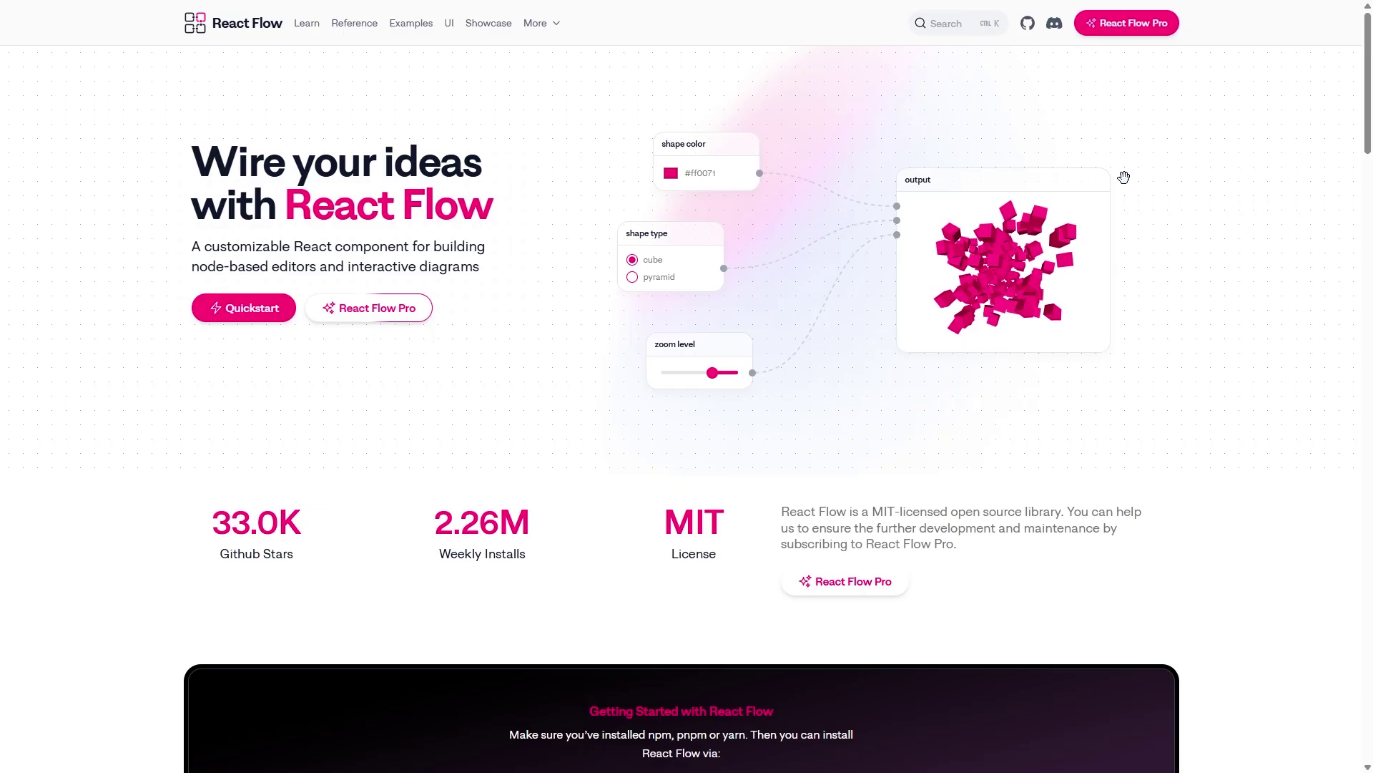
Step: Switch to the React Flow home page and rearrange the shape color, shape type and output nodes in its demo
mouse_move(705, 166)
left_mouse_down()
mouse_move(769, 154)
mouse_move(711, 156)
mouse_move(710, 144)
left_mouse_up()
left_click_drag(679, 275, 623, 274)
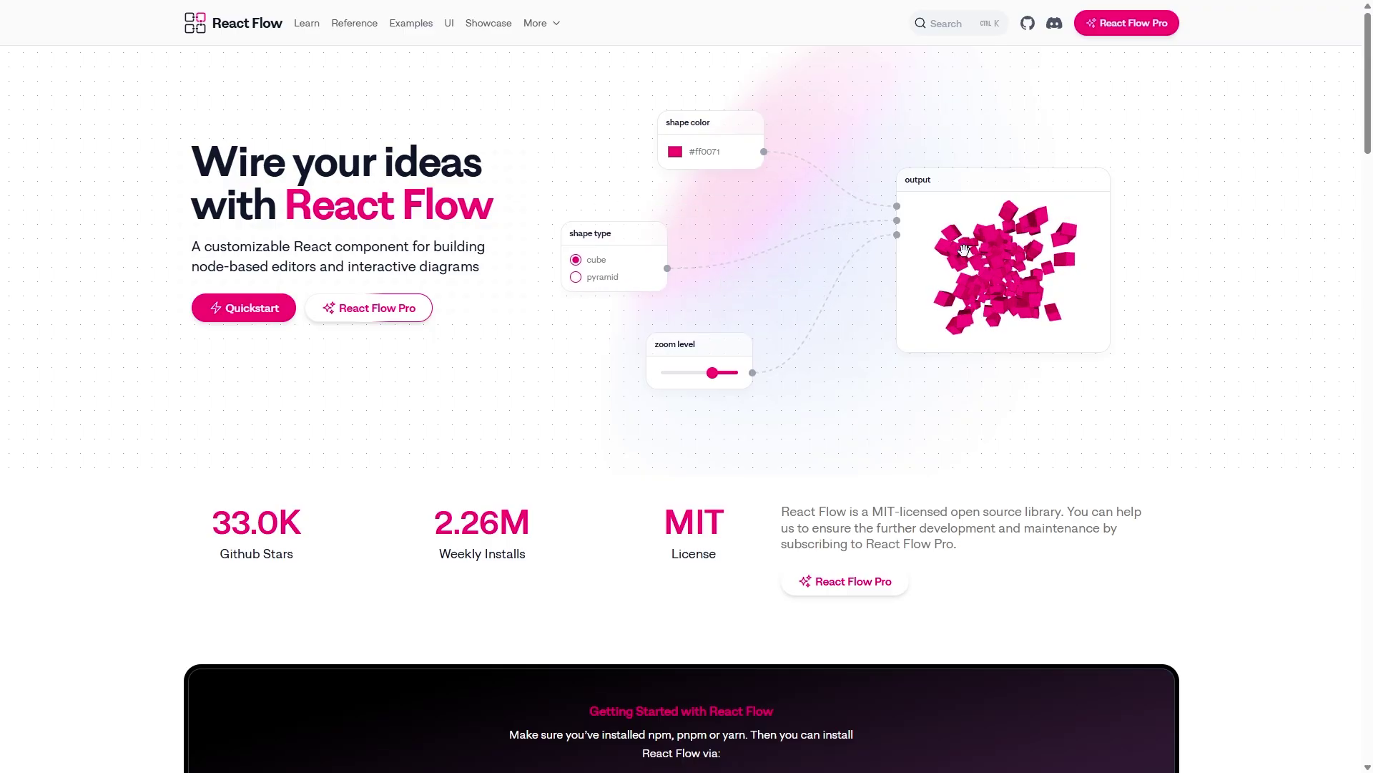
mouse_move(979, 249)
left_mouse_down()
mouse_move(930, 281)
mouse_move(955, 249)
left_mouse_up()
Step: Look through the React Flow home page from the installation section past the plugin examples
scroll(1009, 304, "down", 6)
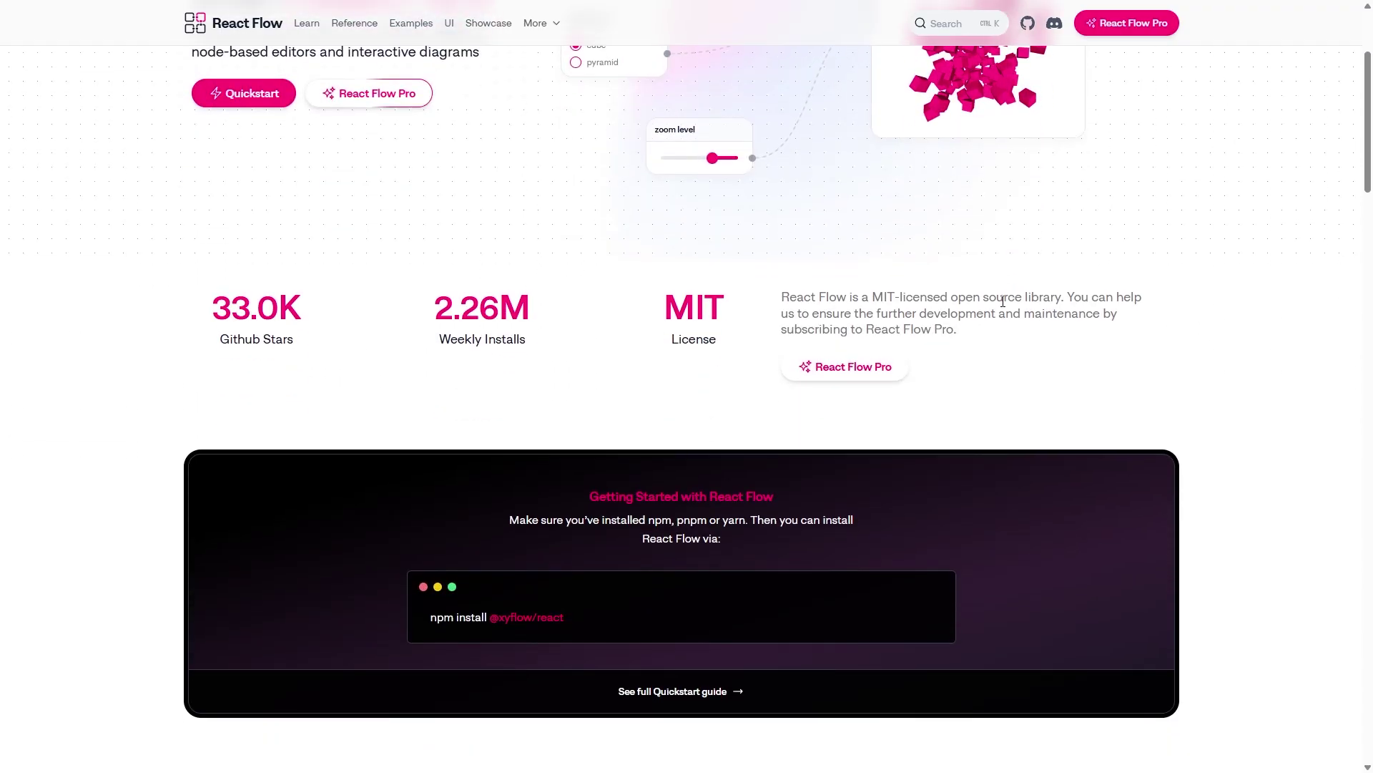
scroll(1002, 302, "down", 9)
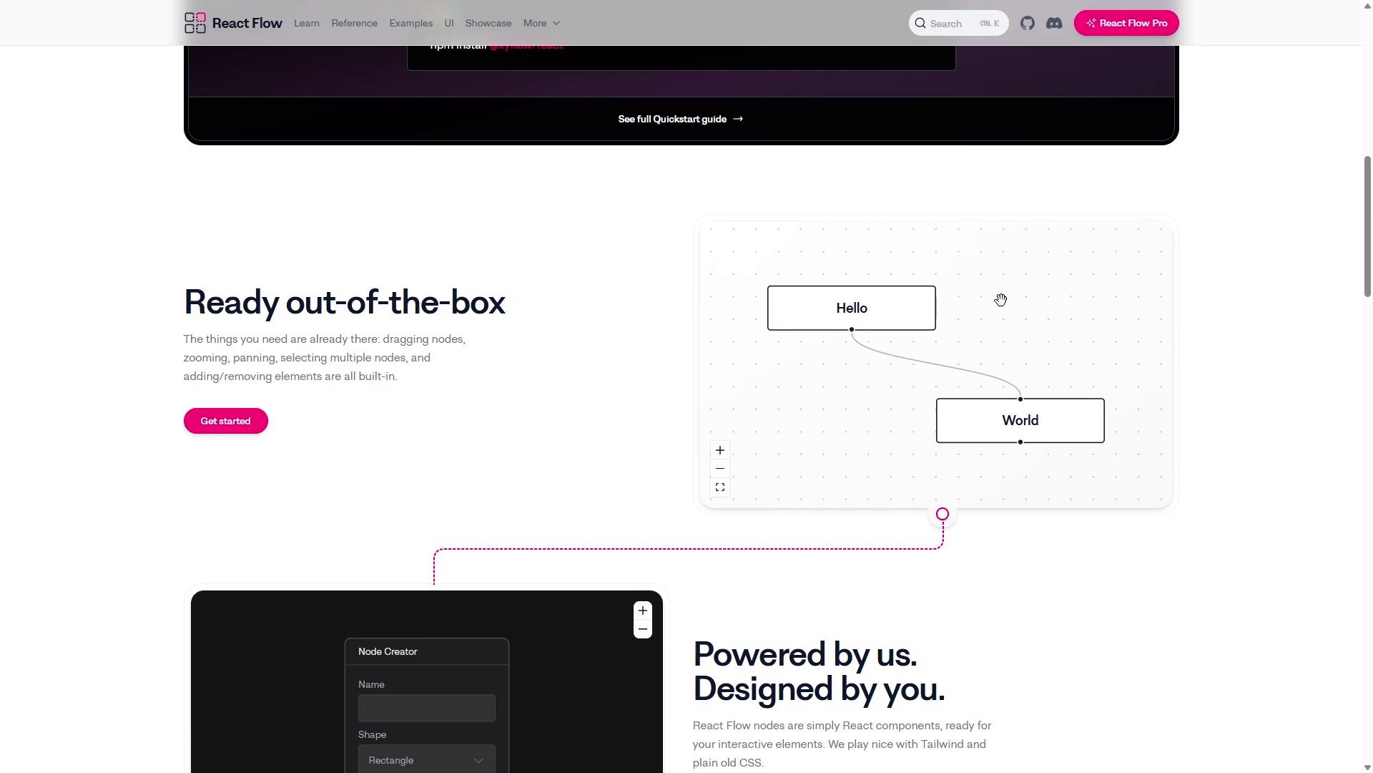
scroll(1002, 300, "down", 9)
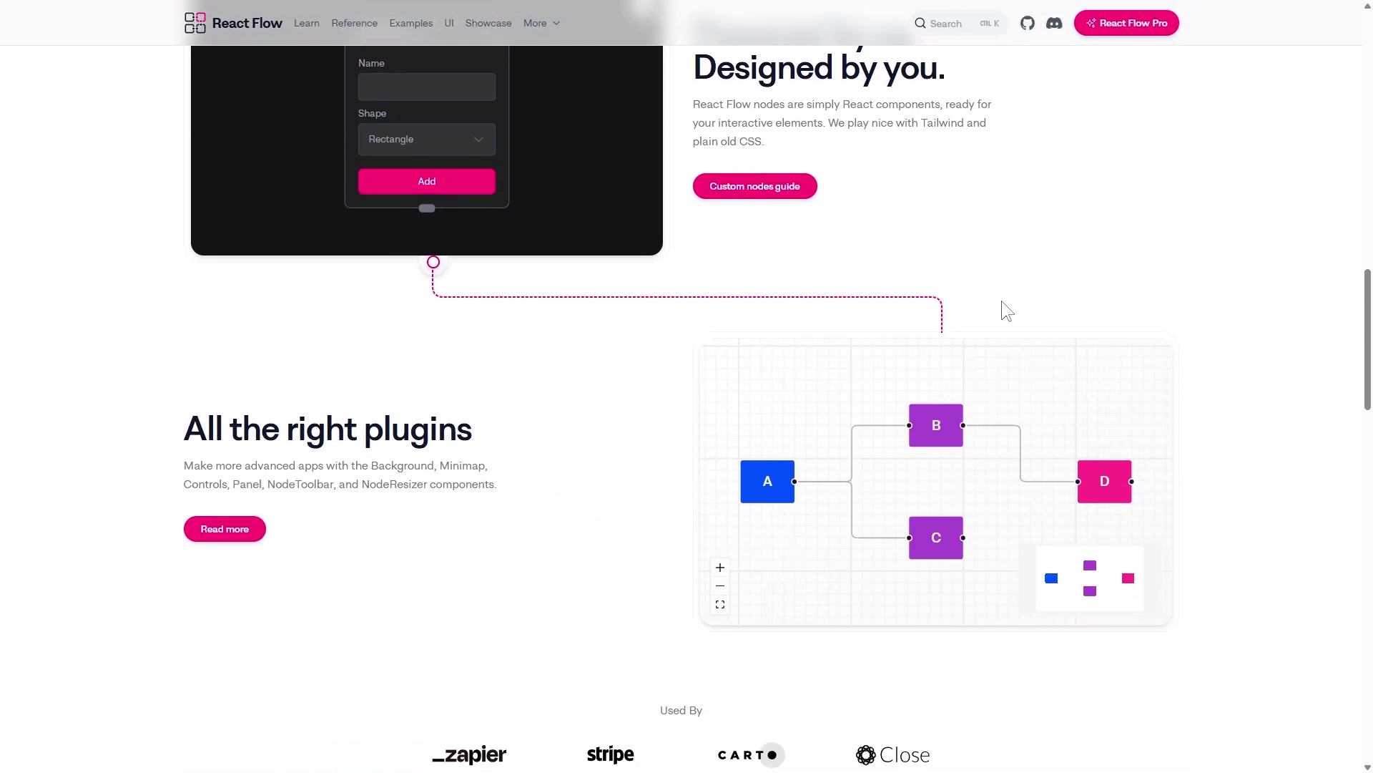
scroll(1001, 301, "down", 7)
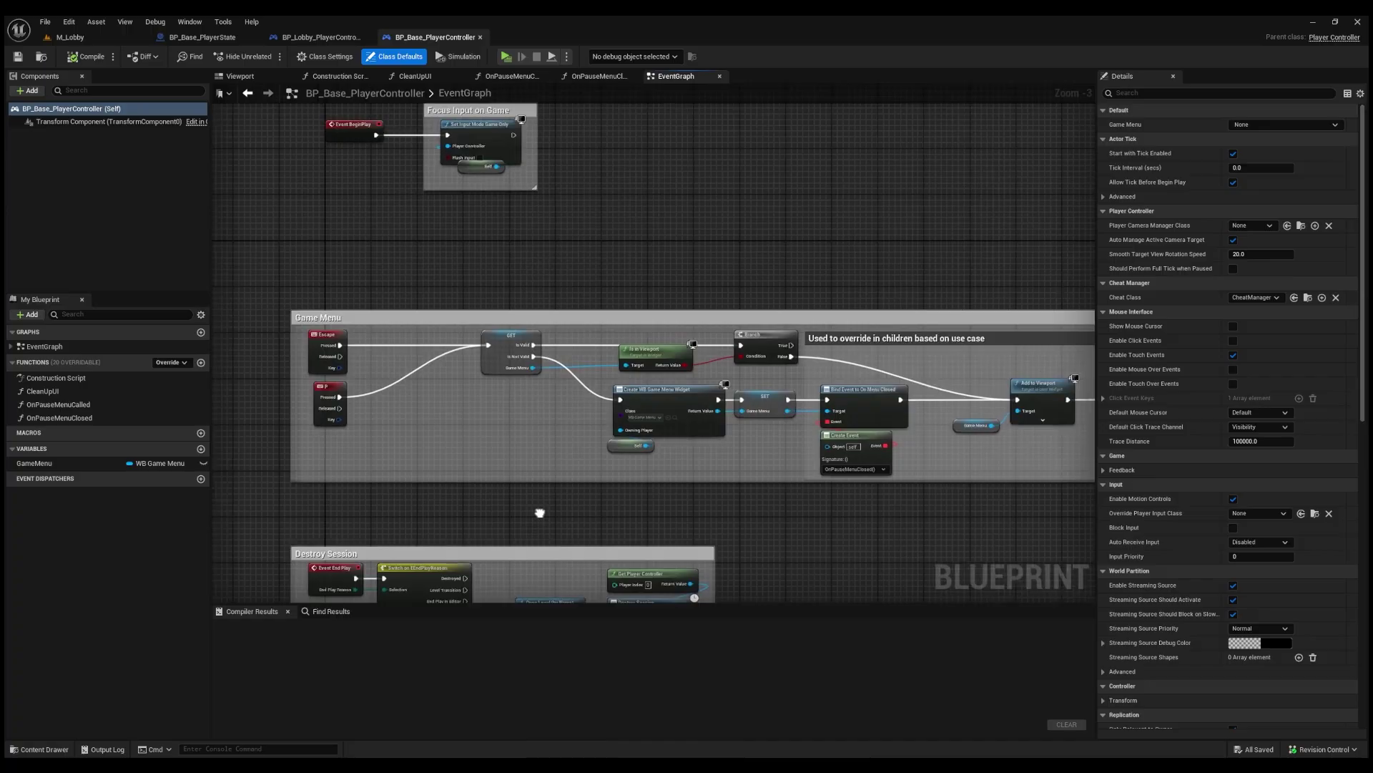
Step: Switch to Unreal Engine, view the whole BP_Base_PlayerController event graph and open the OnPauseMenuClosed graph
scroll(714, 522, "down", 5)
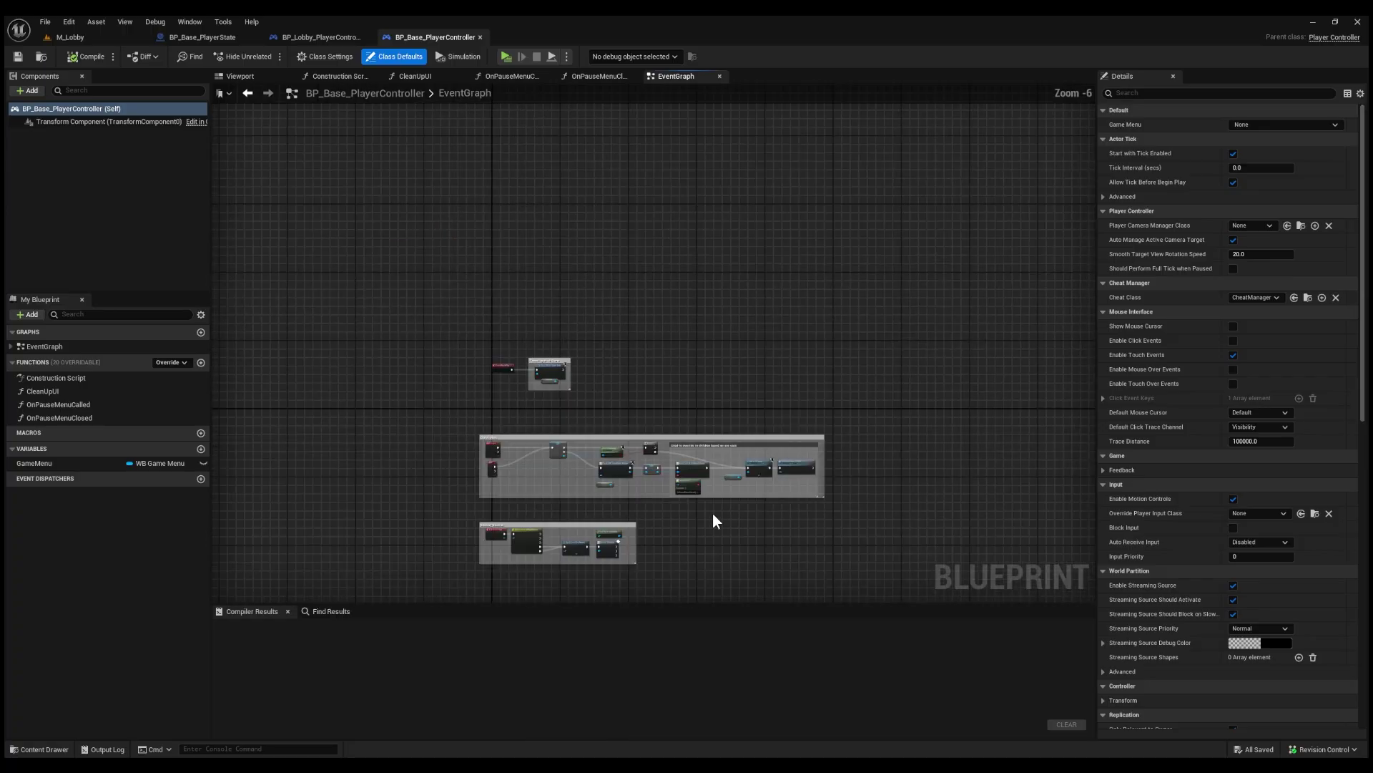
left_click(583, 76)
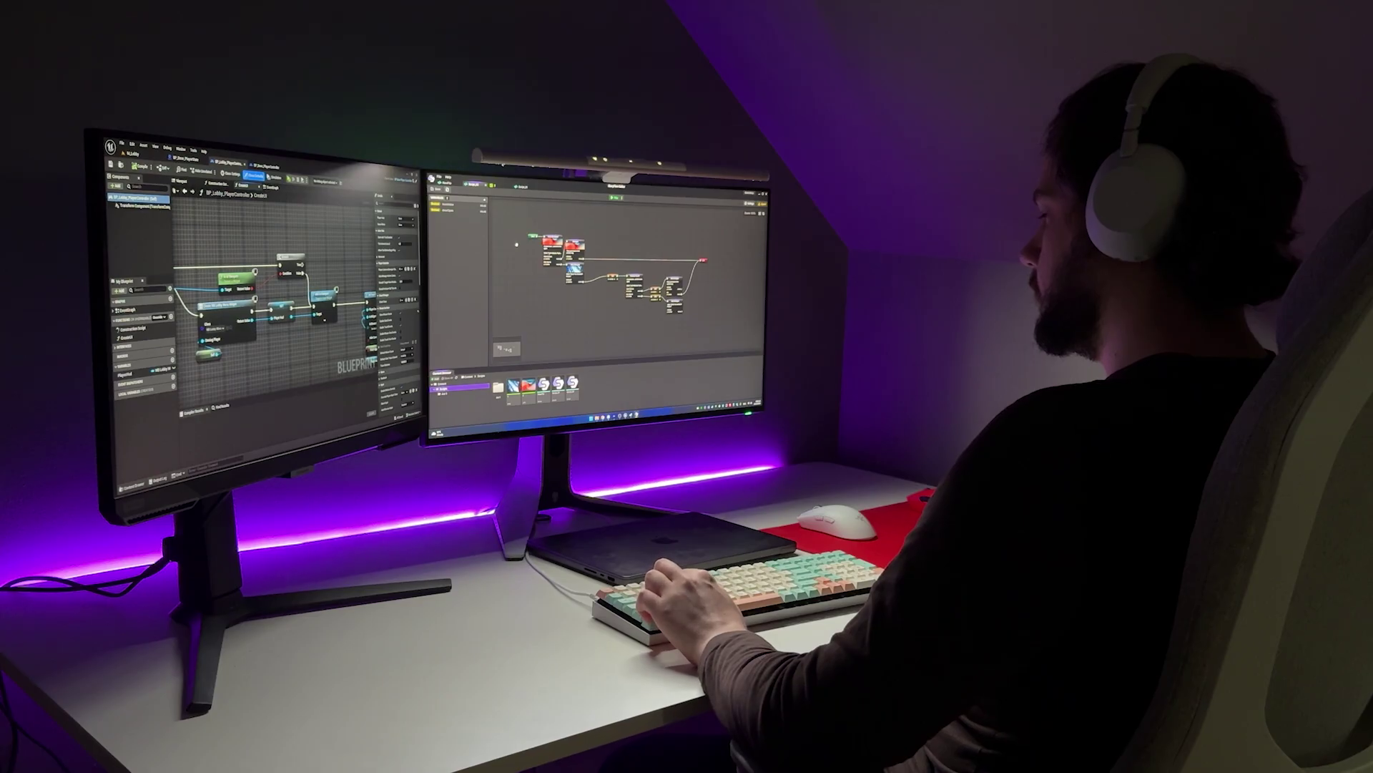
scroll(516, 244, "up", 4)
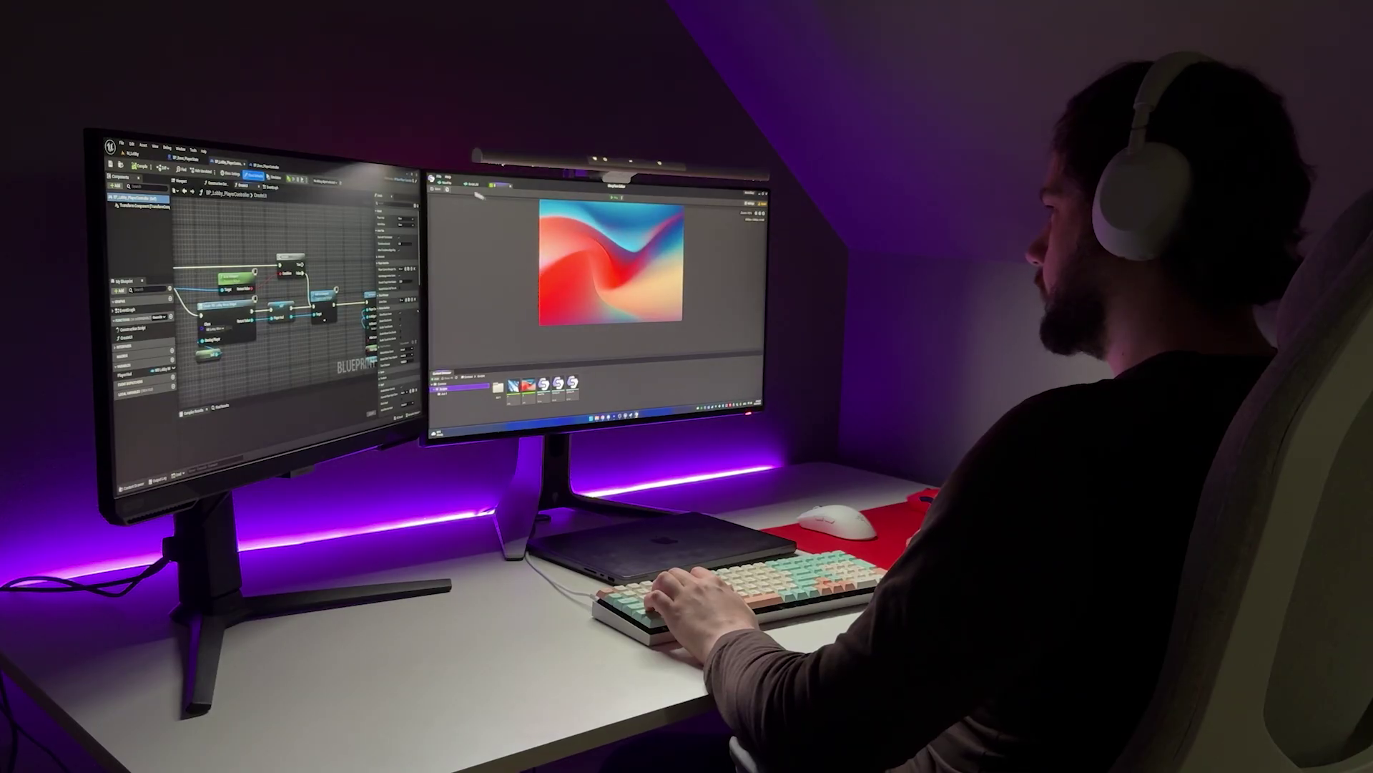
left_click(473, 184)
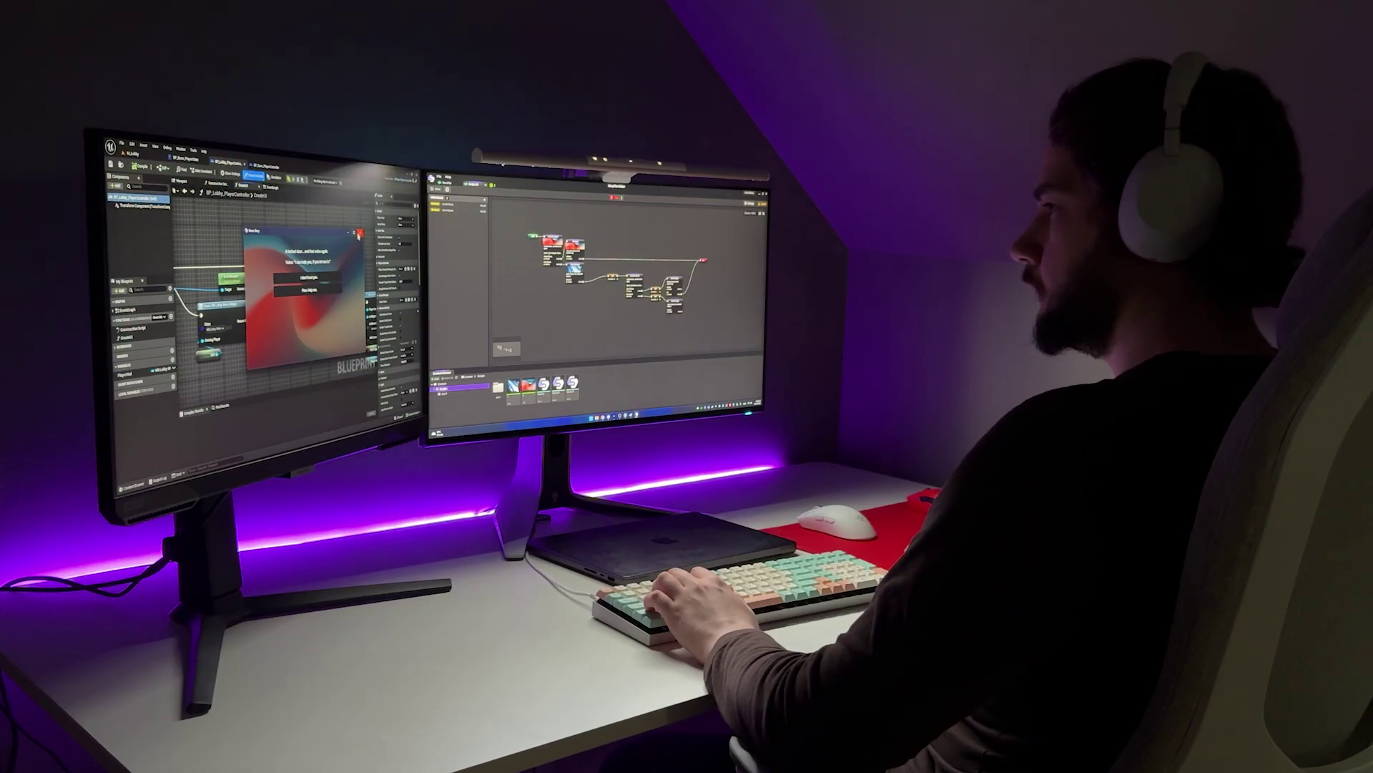
left_click(360, 234)
left_click(494, 186)
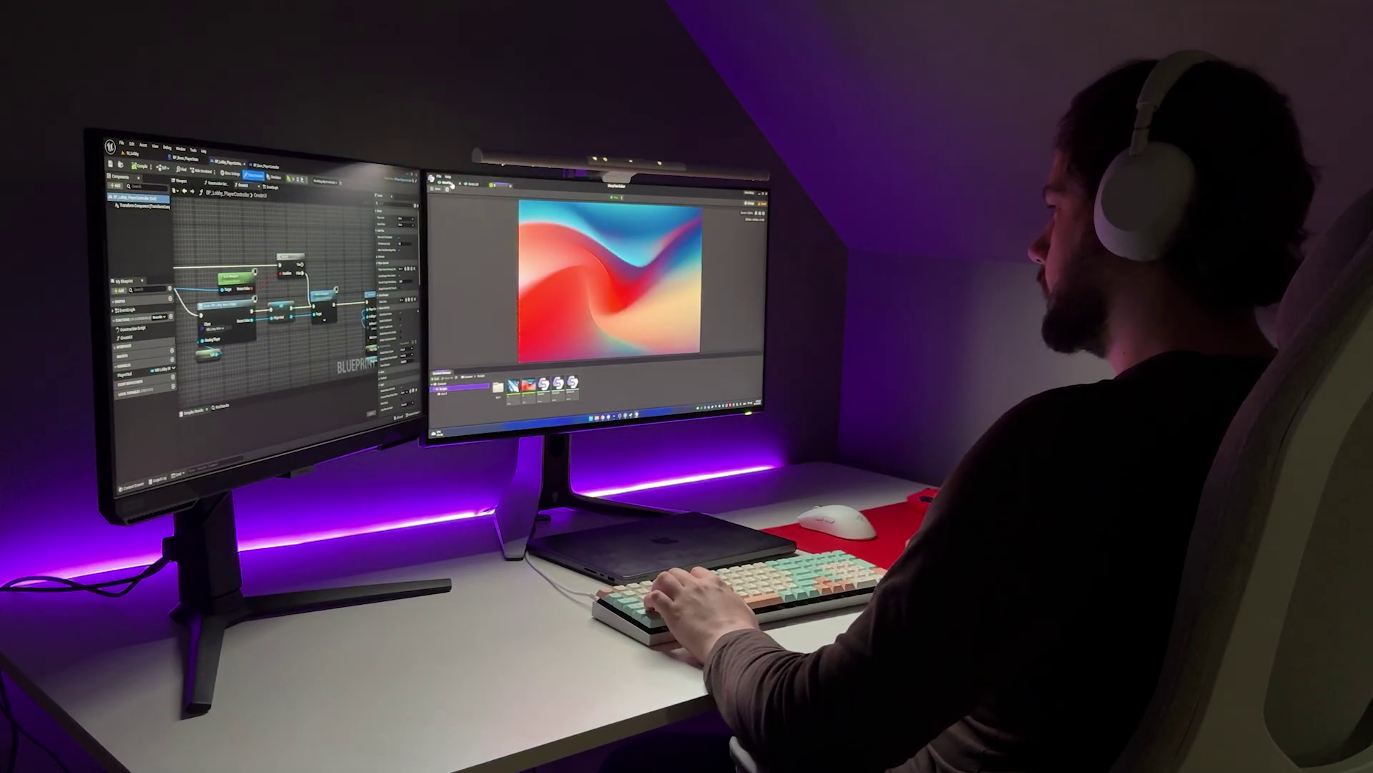
left_click(451, 185)
left_click_drag(601, 262, 620, 264)
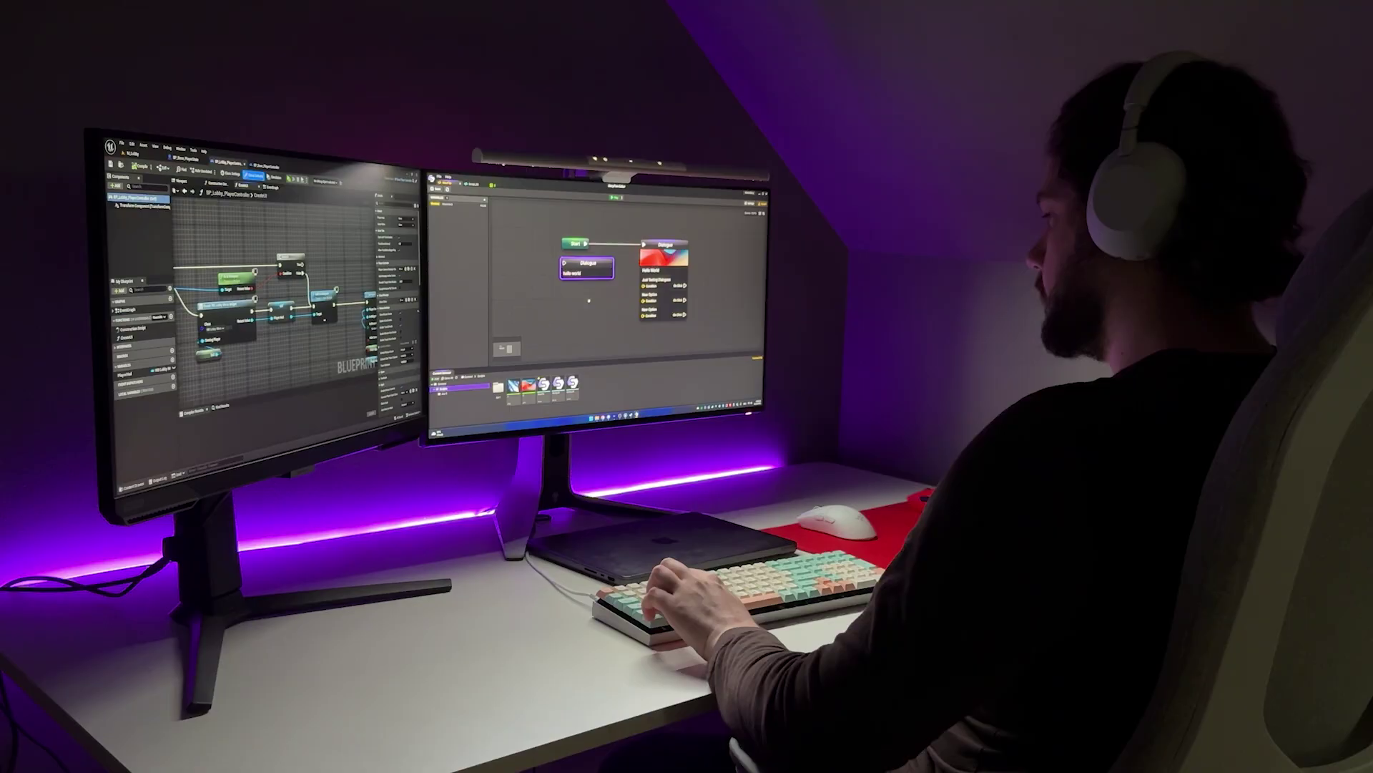
key("ctrl+Tab")
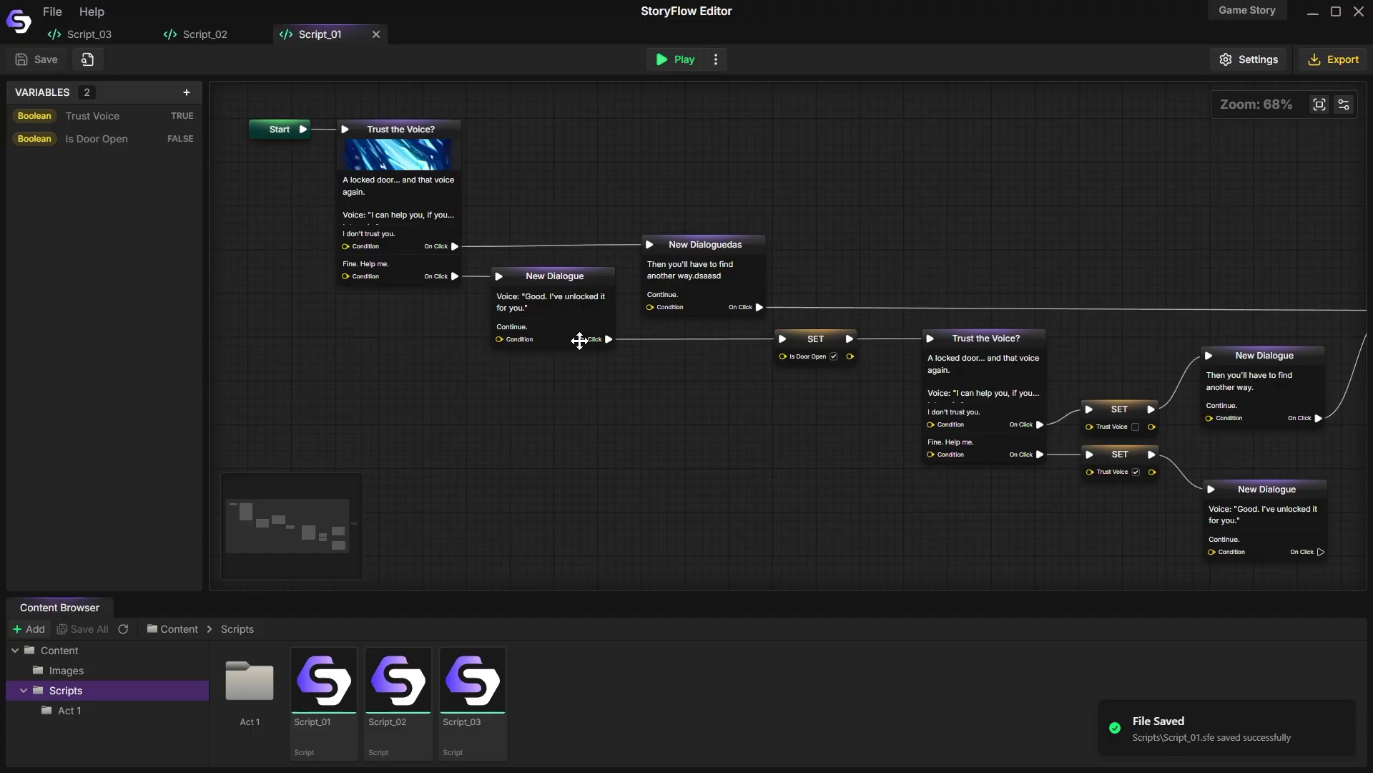
Step: Reposition the "Good. I've unlocked it for you." dialogue node beside the "Fine. Help me." option's output and save Script_01
left_click_drag(577, 337, 877, 497)
scroll(615, 393, "up", 3)
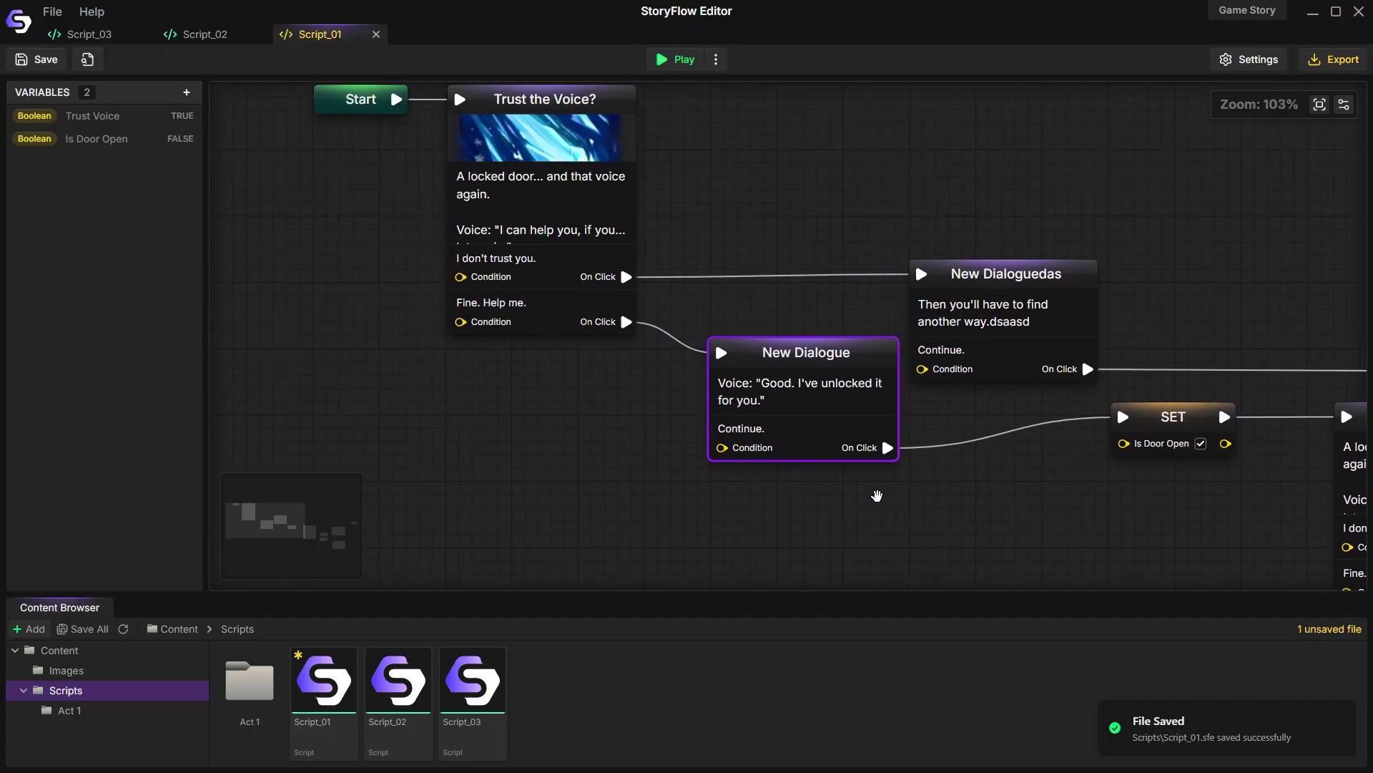
left_click_drag(779, 398, 735, 367)
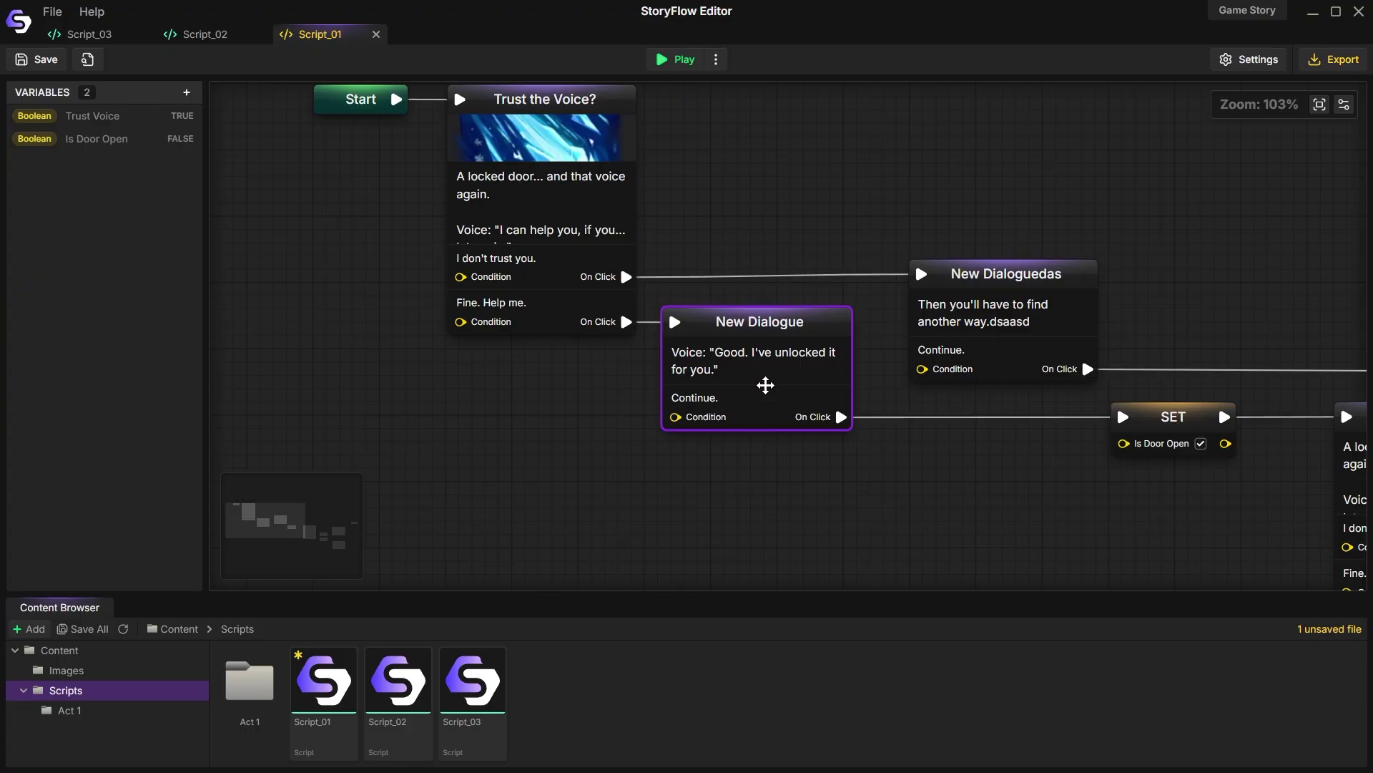
key("ctrl+s")
Step: Add getter nodes for the Is Door Open and Trust Voice variables below the first "Trust the Voice?" node
mouse_move(787, 223)
left_mouse_down()
mouse_move(732, 228)
mouse_move(927, 372)
left_mouse_up()
left_click_drag(883, 268, 631, 130)
left_click_drag(935, 224, 558, 181)
left_click_drag(707, 490, 1187, 448)
left_click_drag(797, 423, 893, 462)
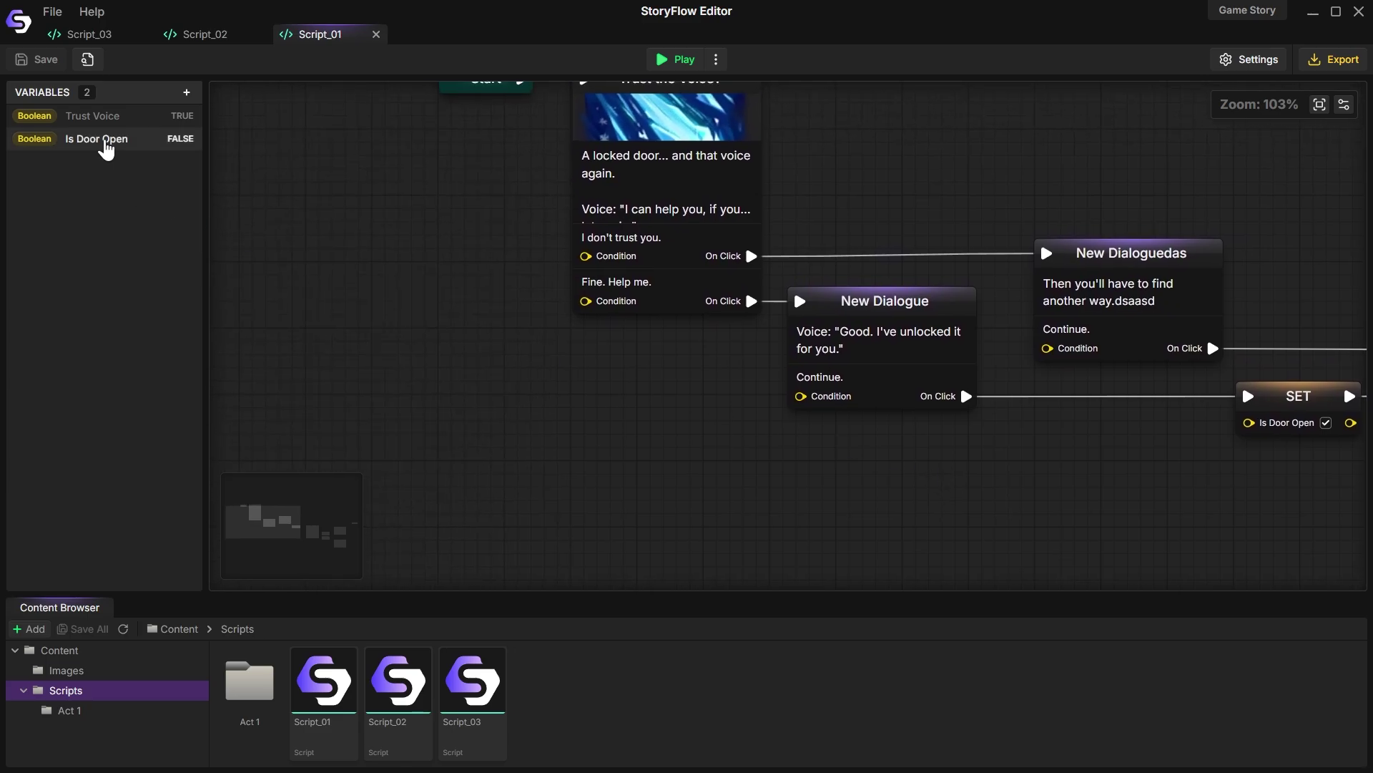
left_click_drag(107, 140, 582, 413)
left_click(602, 286)
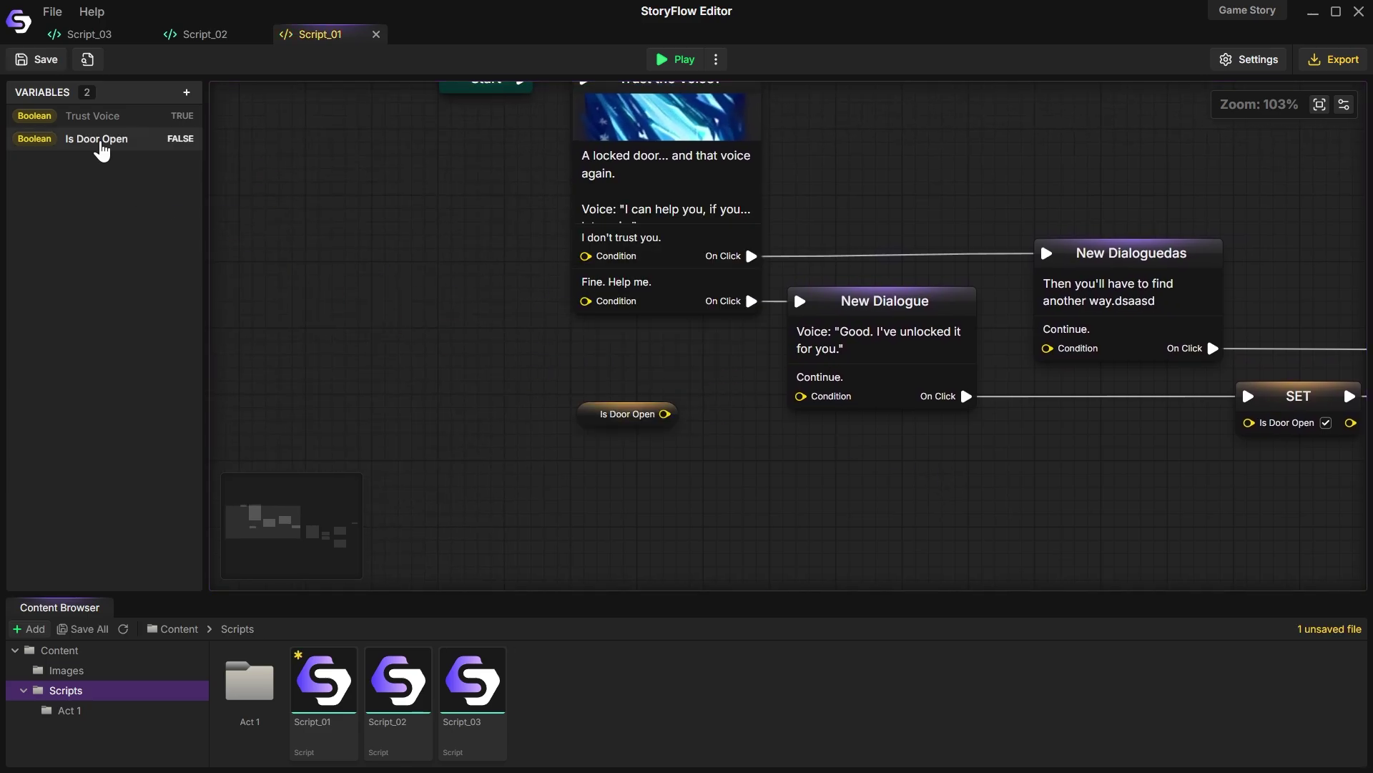
left_click_drag(93, 115, 576, 451)
left_click(632, 332)
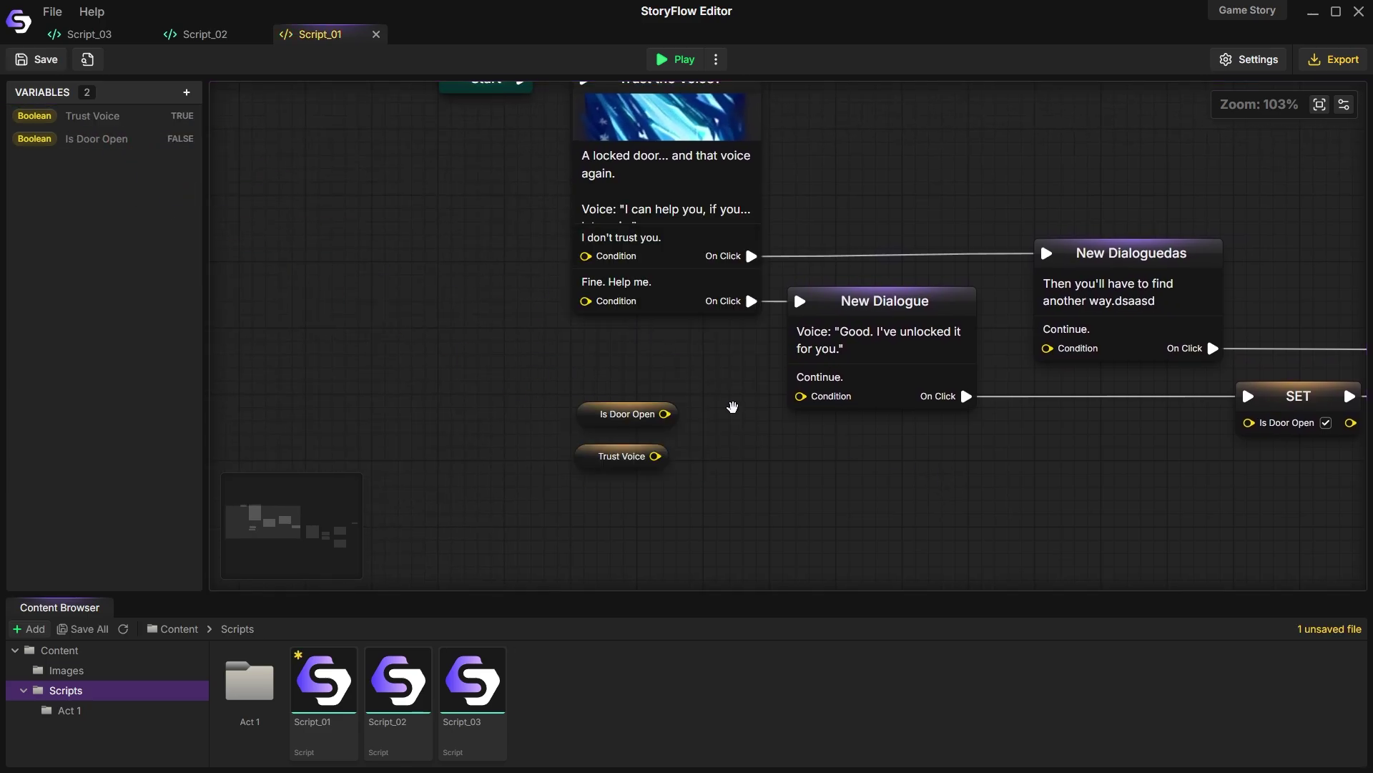
left_click_drag(772, 451, 479, 344)
left_click_drag(805, 386, 393, 361)
left_click_drag(657, 382, 432, 380)
left_click_drag(996, 420, 1055, 256)
left_click_drag(677, 307, 873, 402)
scroll(748, 377, "down", 2)
left_click_drag(648, 342, 701, 341)
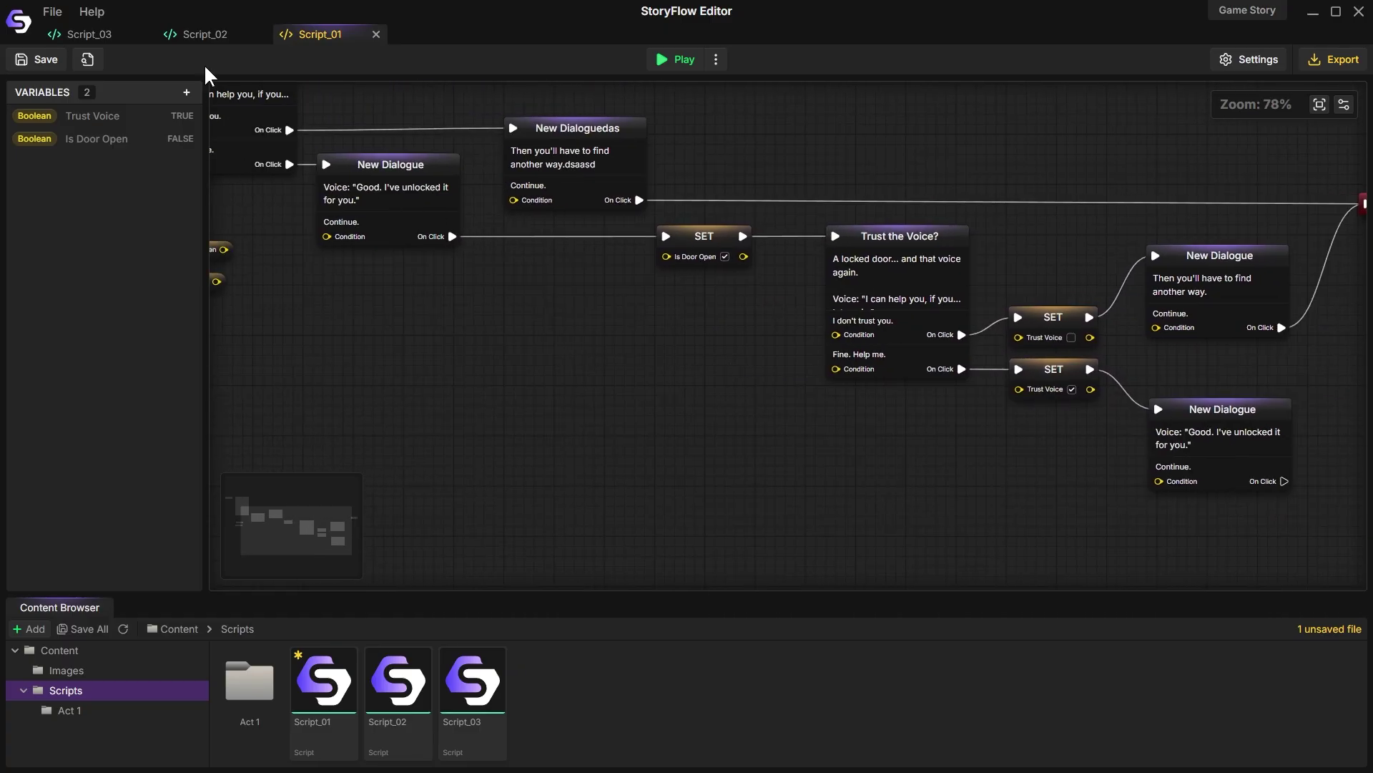
Step: Play-test the story, answering "I don't trust you." and continuing past the following dialogue
left_click(665, 60)
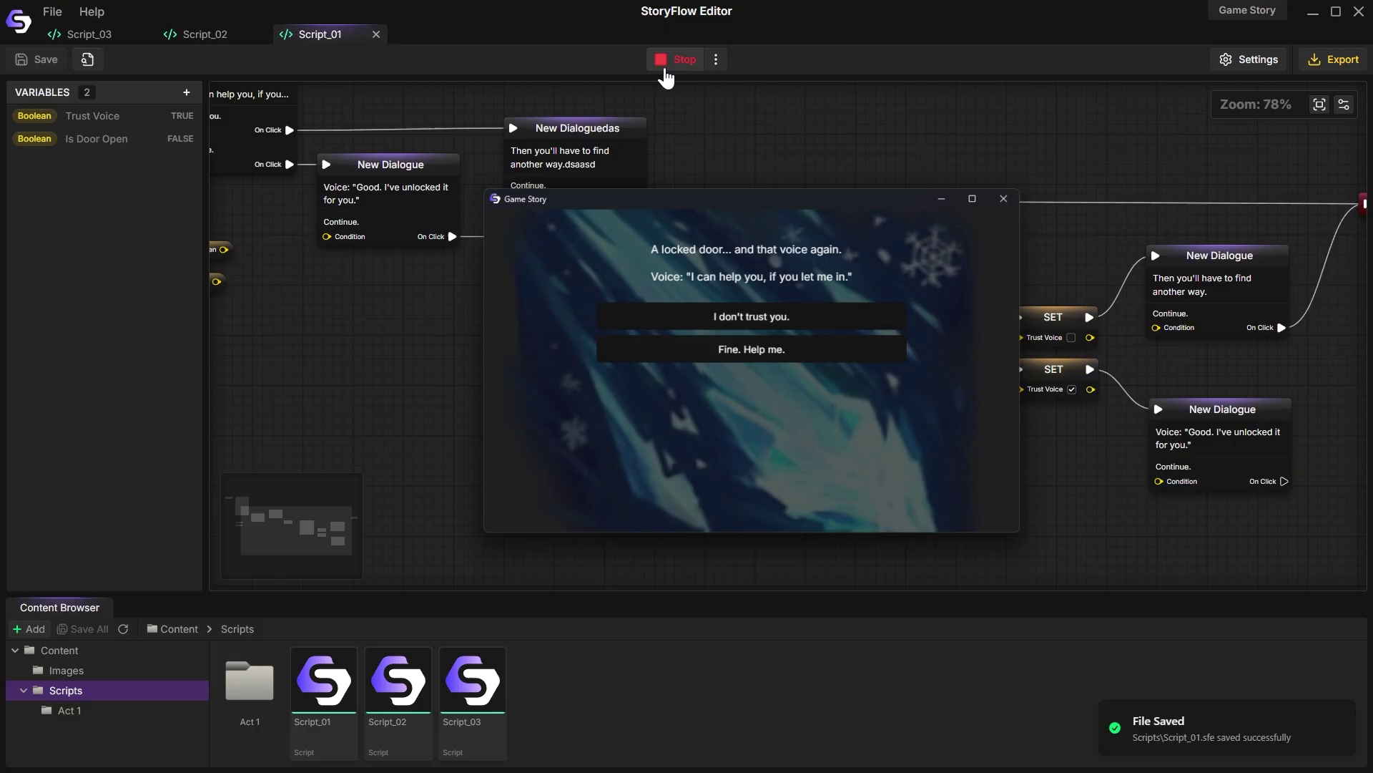
left_click(812, 319)
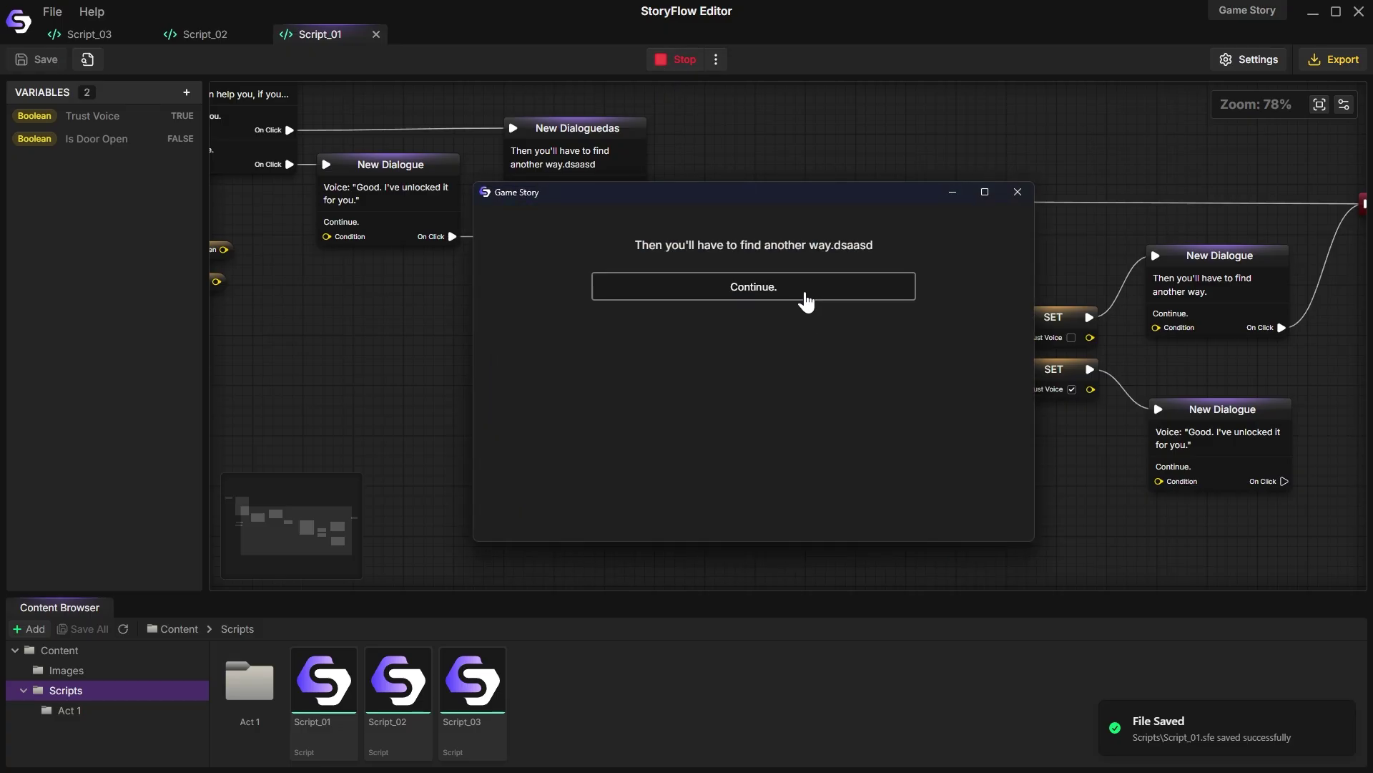
left_click(803, 299)
Step: Correct the New Dialoguedas node's text to "Then you'll have to find another way." and save the script
double_click(836, 237)
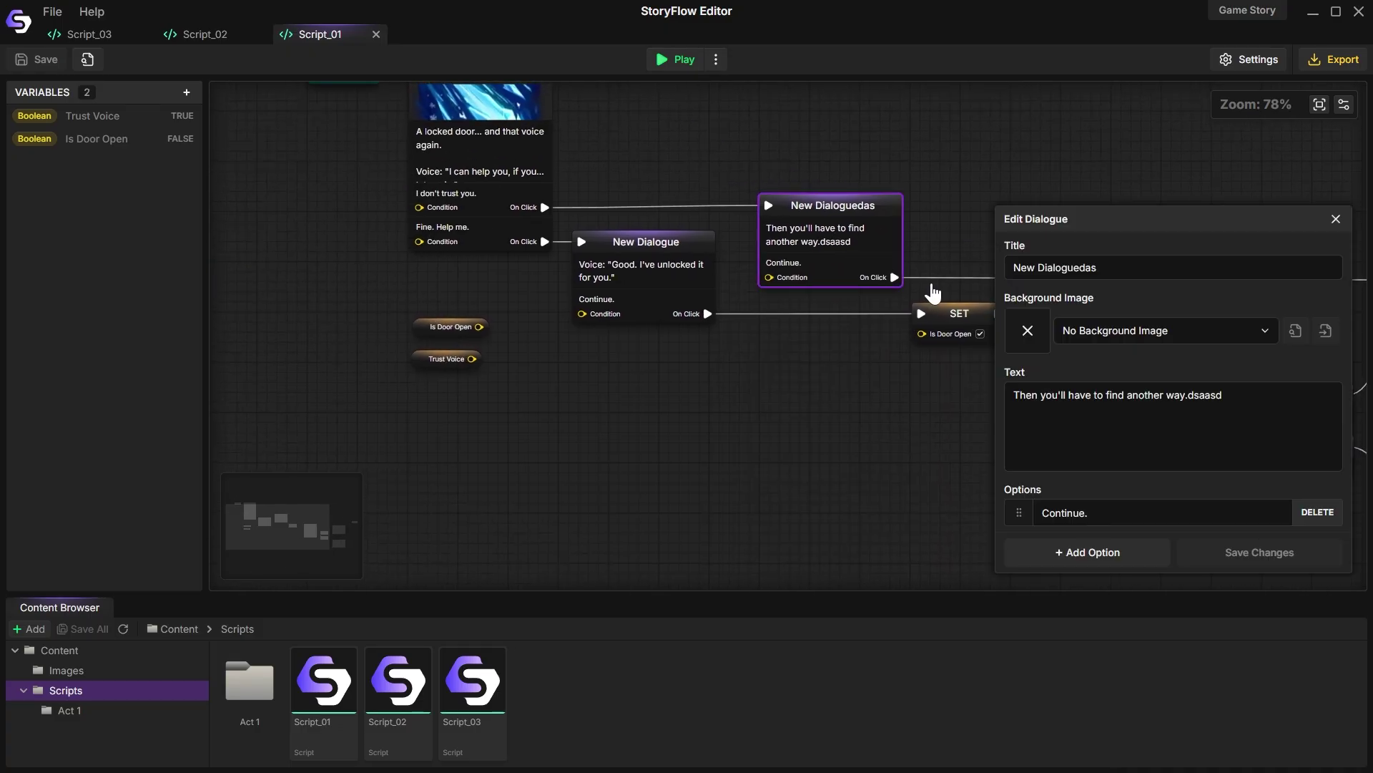
left_click(1271, 553)
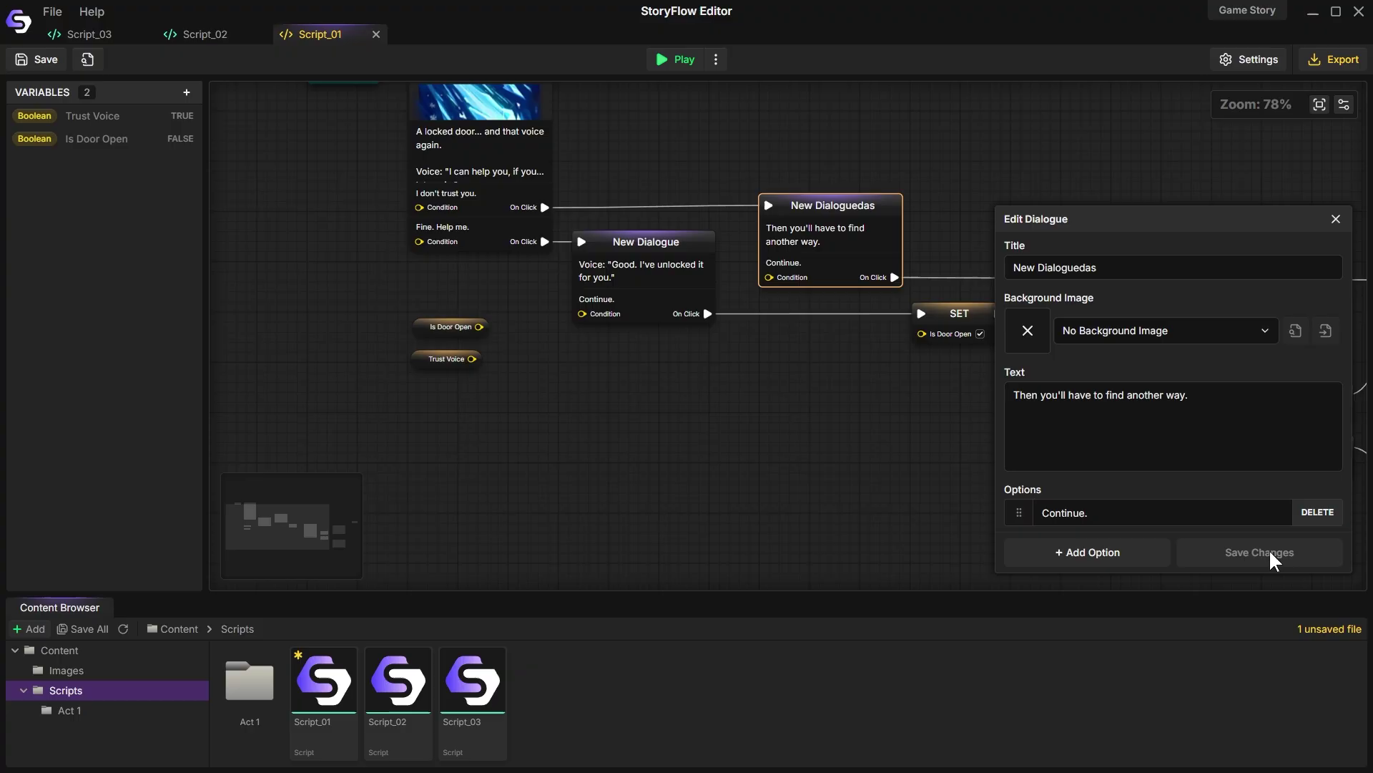
left_click(1336, 219)
key("ctrl+s")
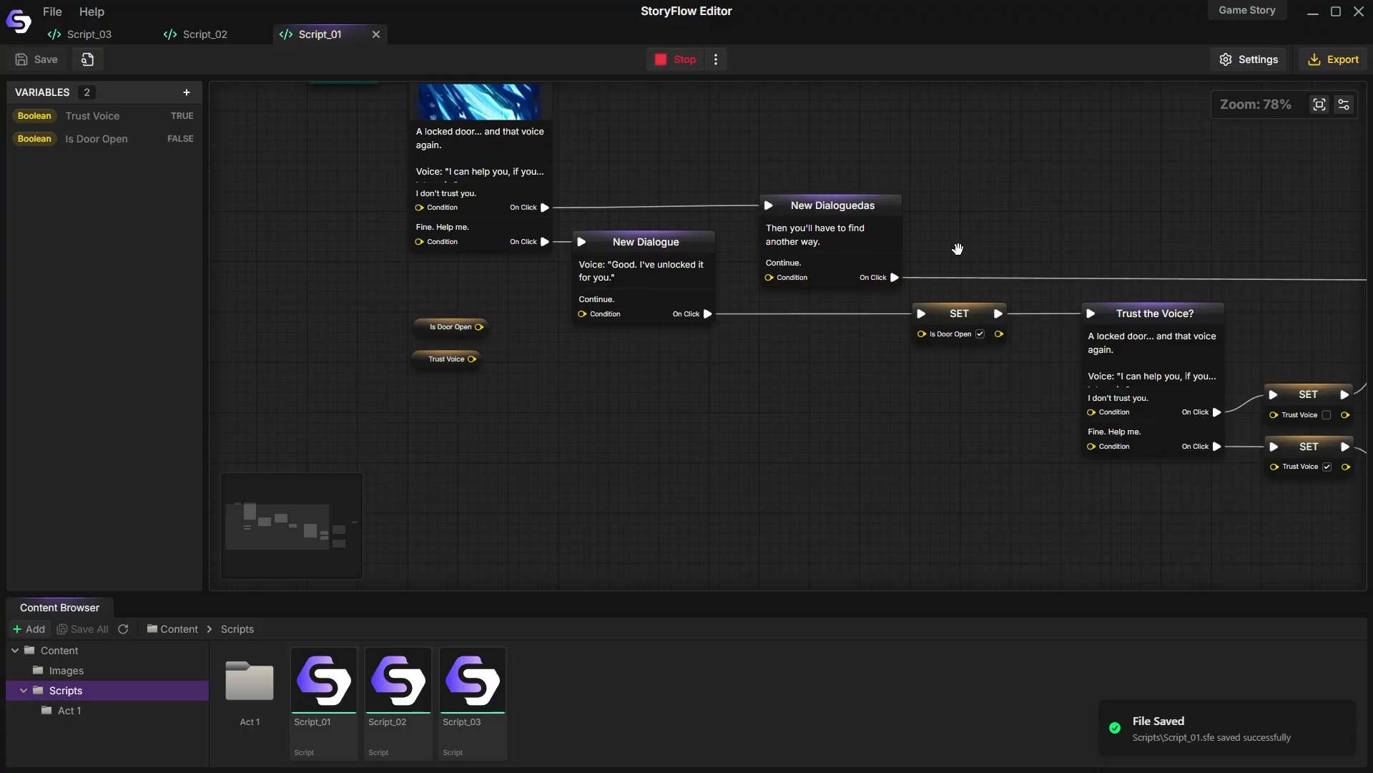
Step: Play-test the corrected dialogue through the "I don't trust you." answer and continue to its end
key("alt+Tab")
left_click(827, 327)
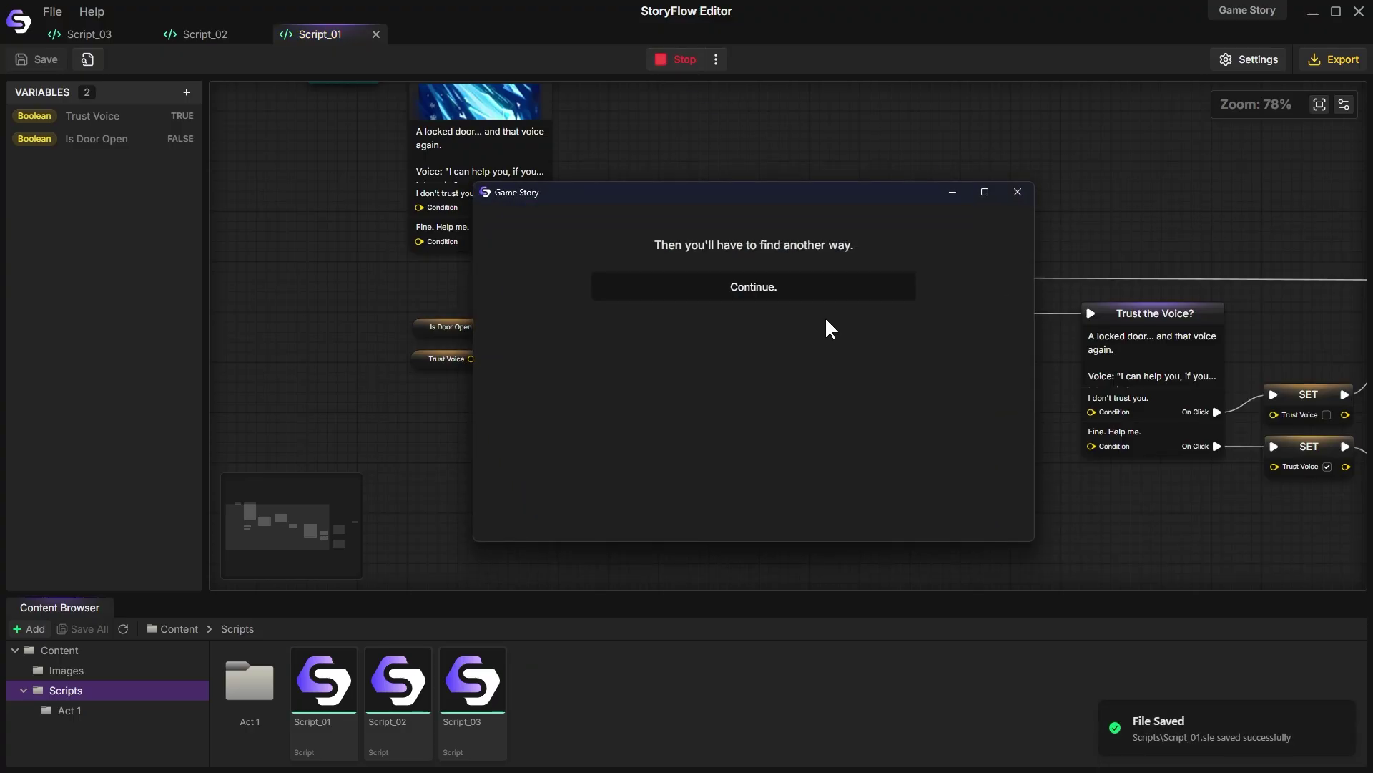
left_click(813, 288)
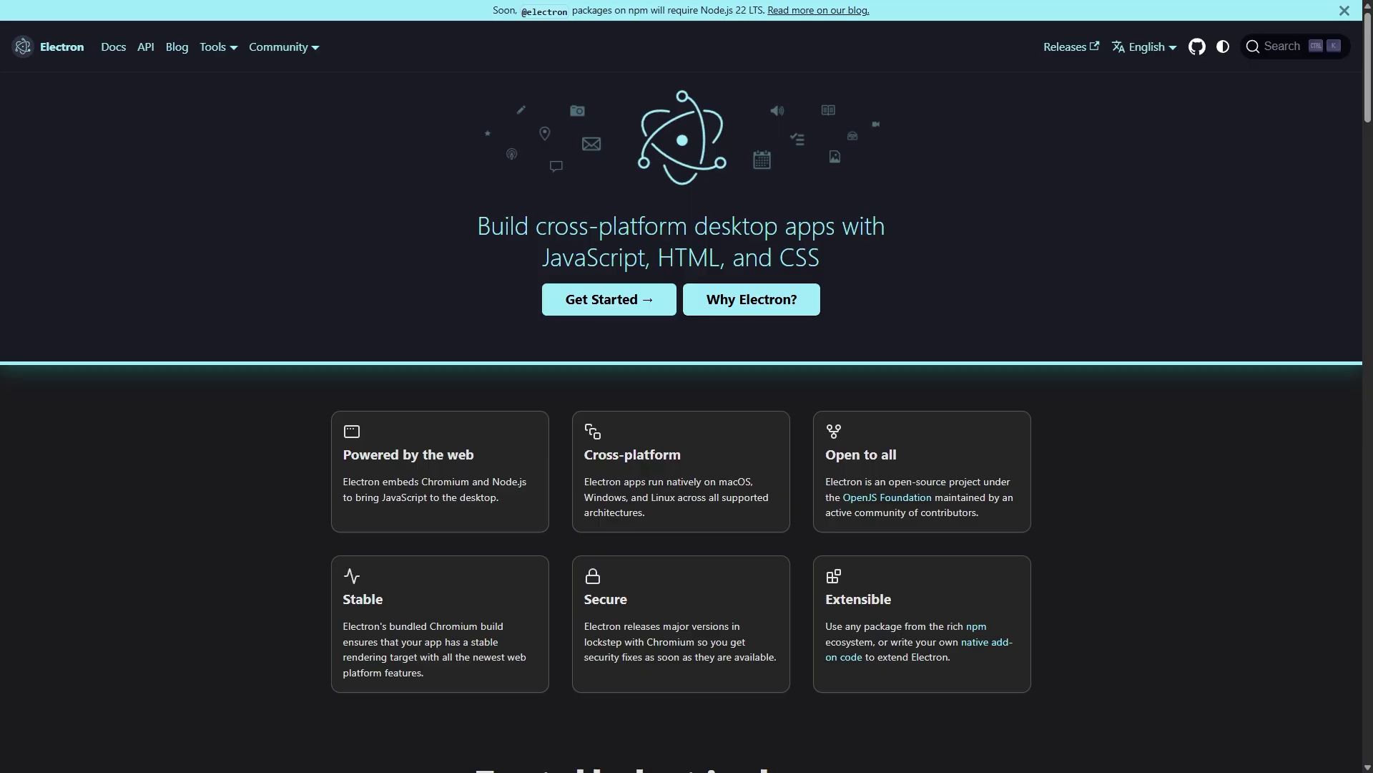
Step: Look through the Electron home page from its feature cards past the app store distribution section
scroll(1369, 481, "down", 5)
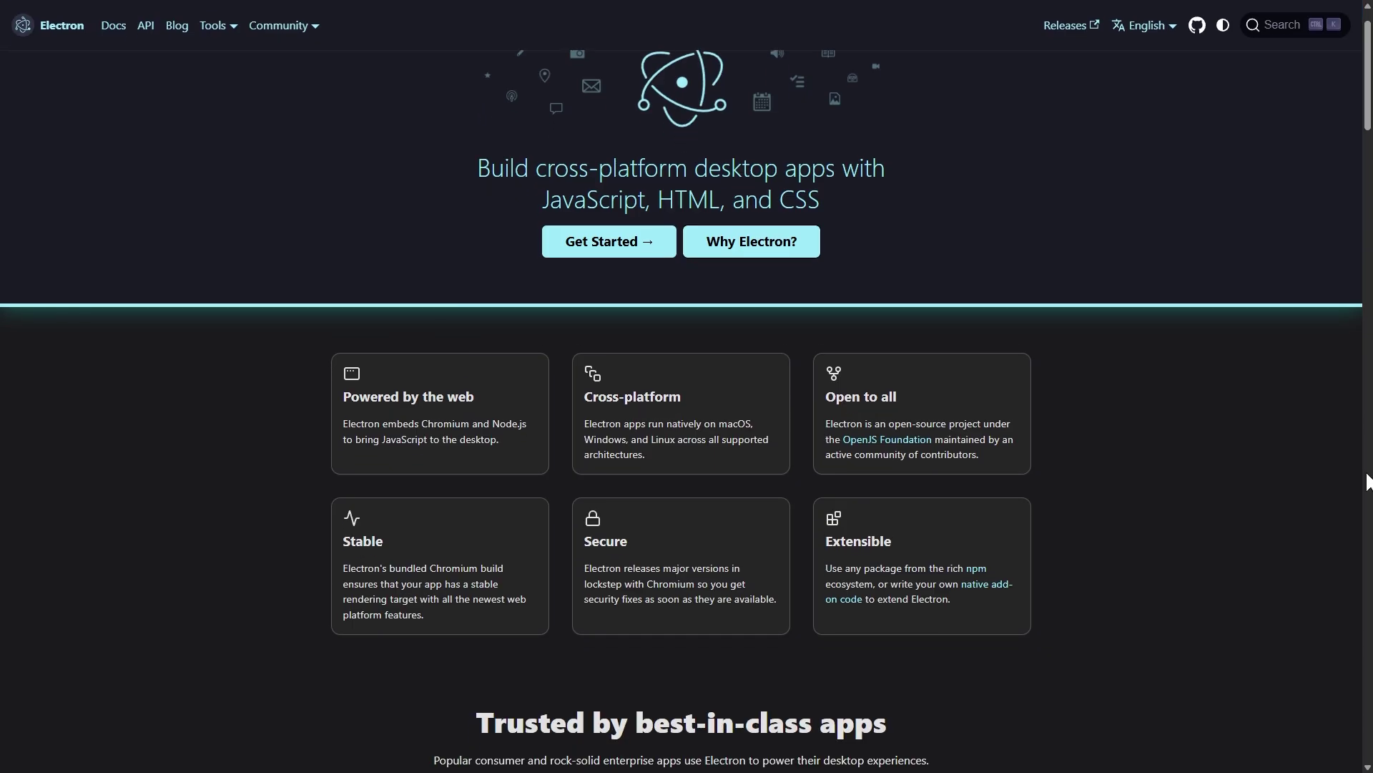
scroll(1368, 481, "down", 6)
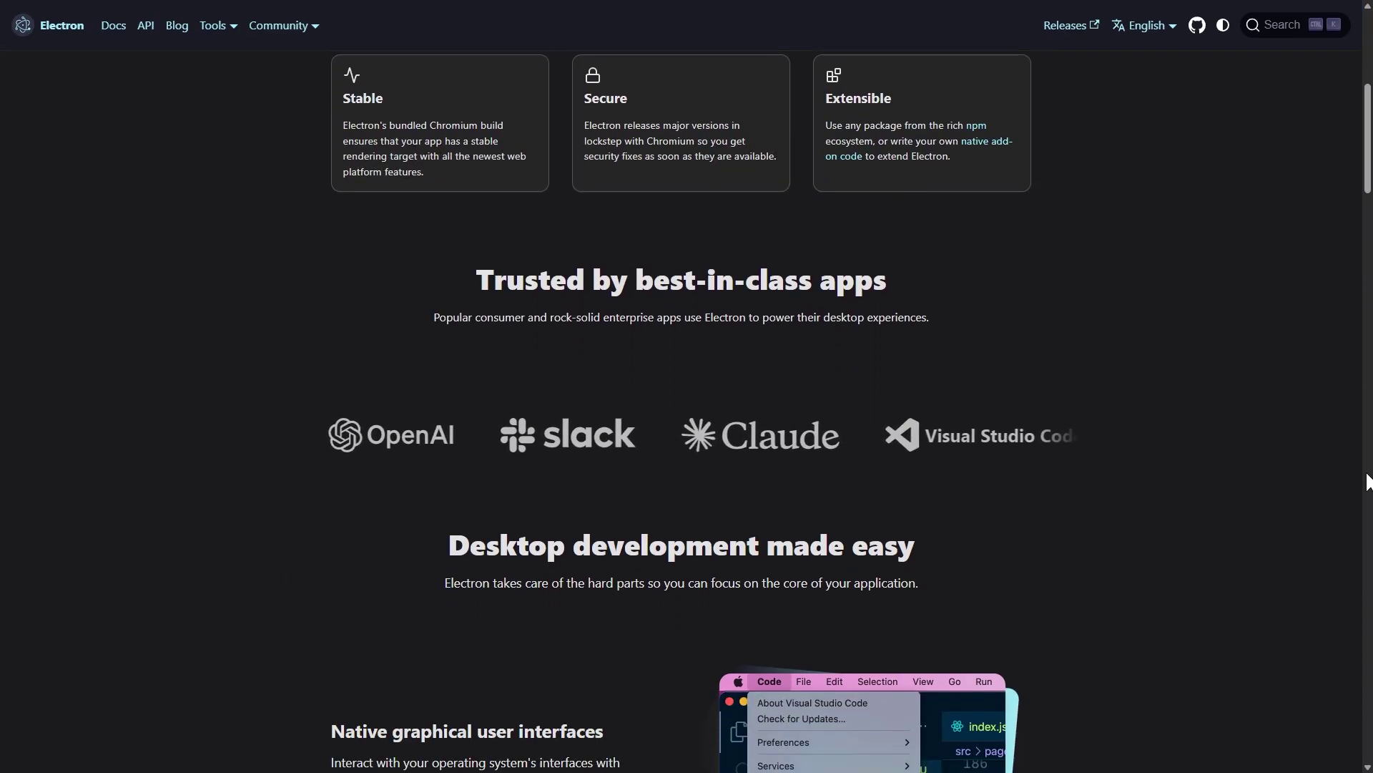
scroll(1368, 480, "down", 7)
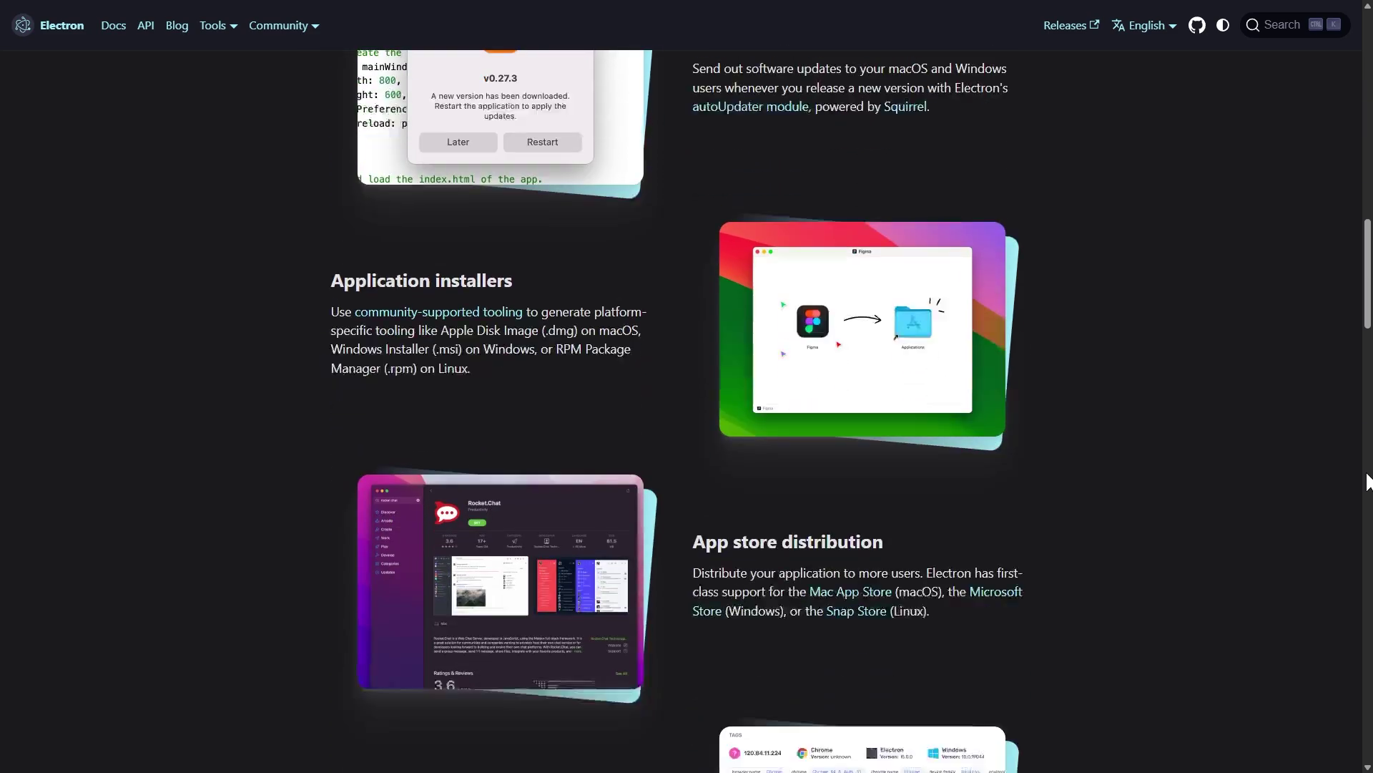
scroll(1368, 479, "down", 10)
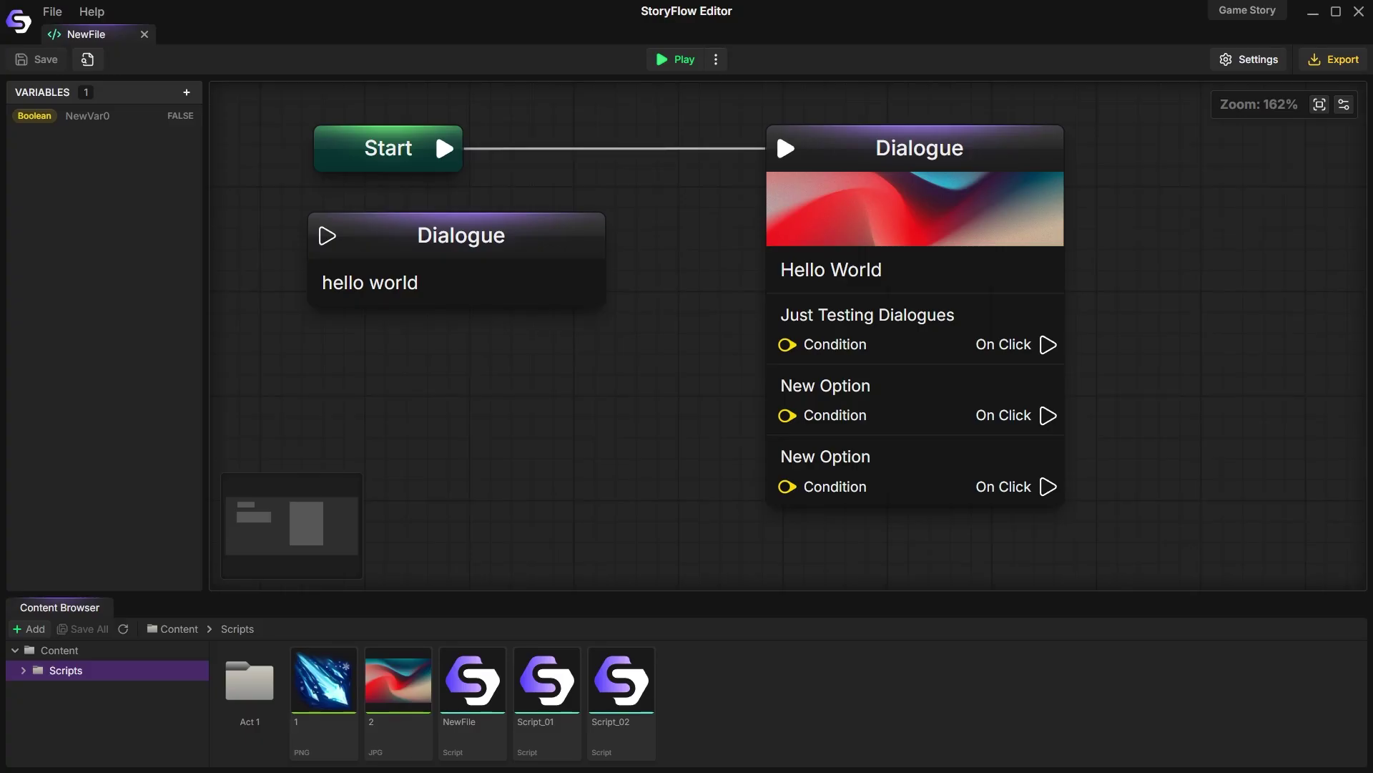
Step: Rename image 1 in the Scripts folder as Image_01 and image 2 as Image_02
left_click(337, 710)
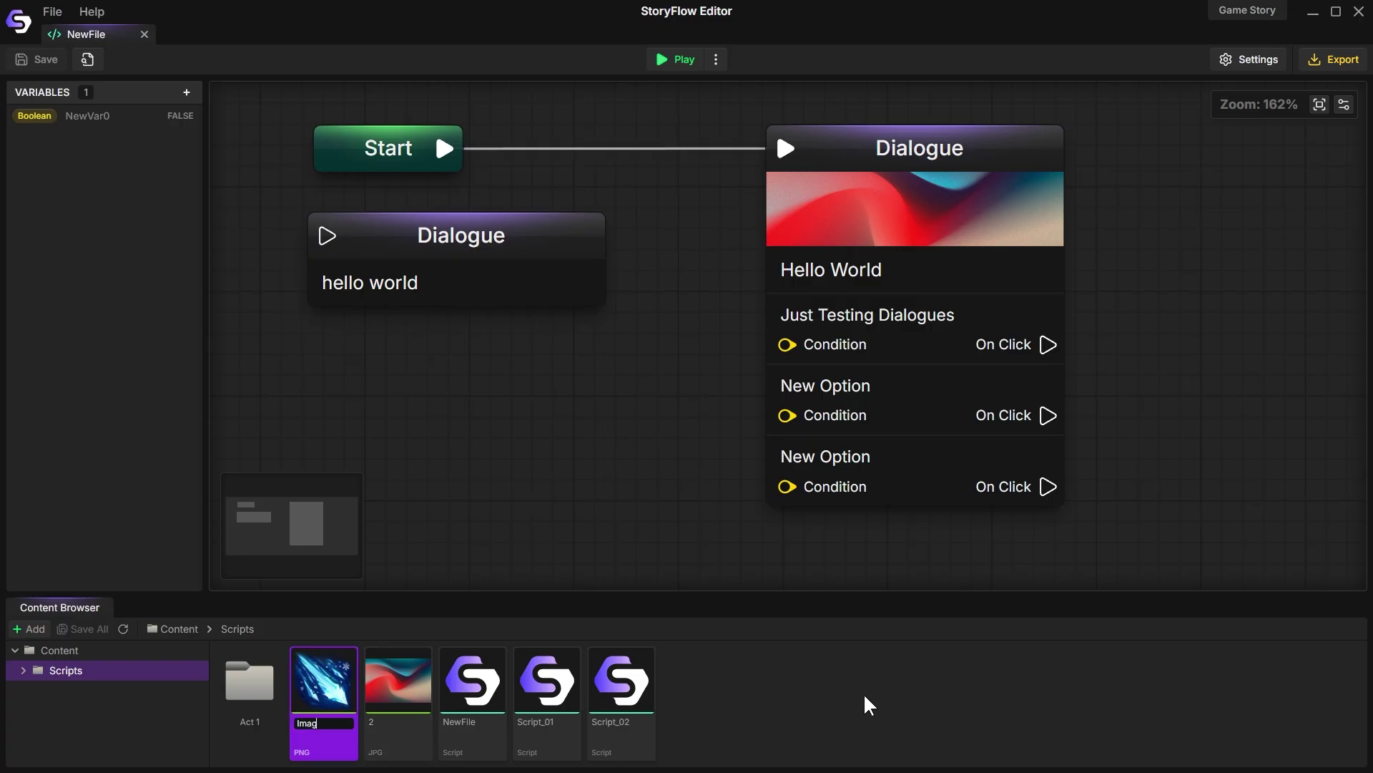
type("Image_01")
key("Return")
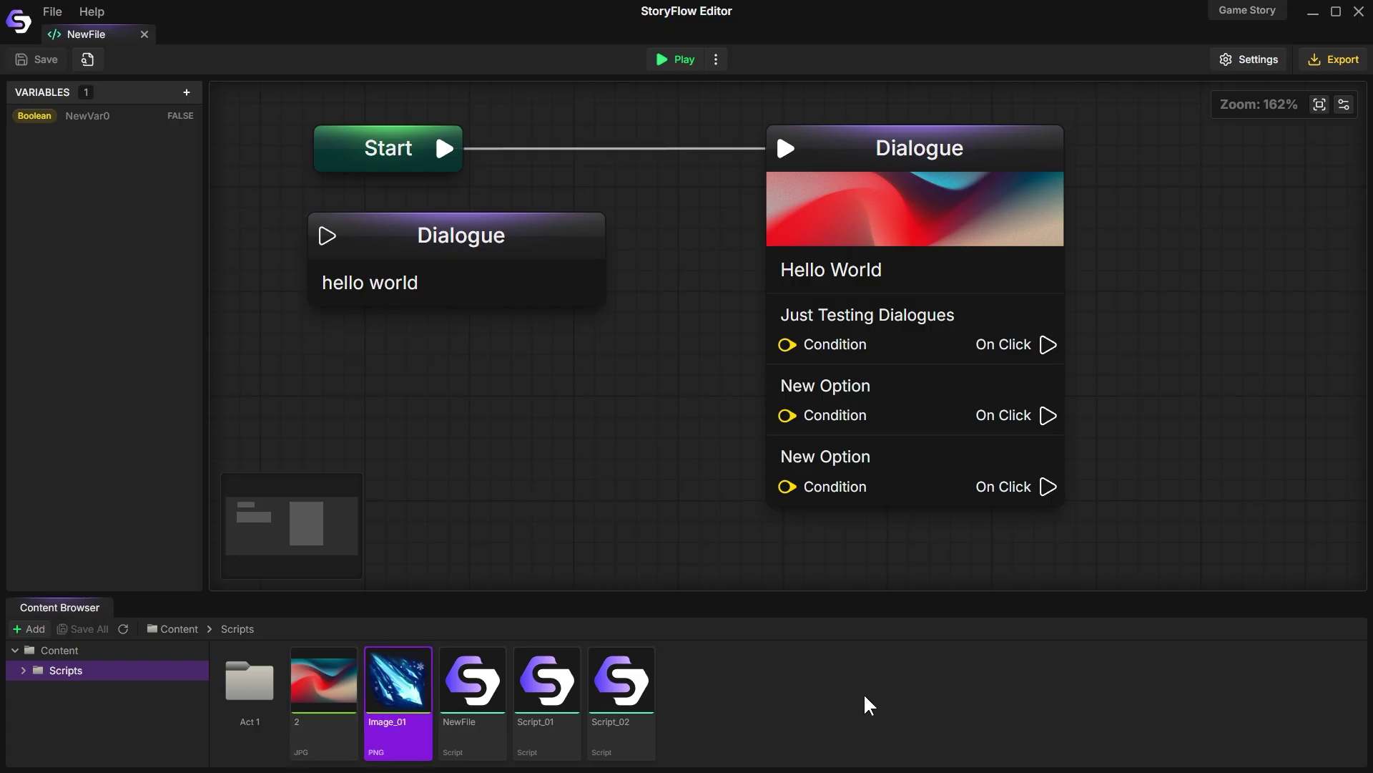
right_click(347, 724)
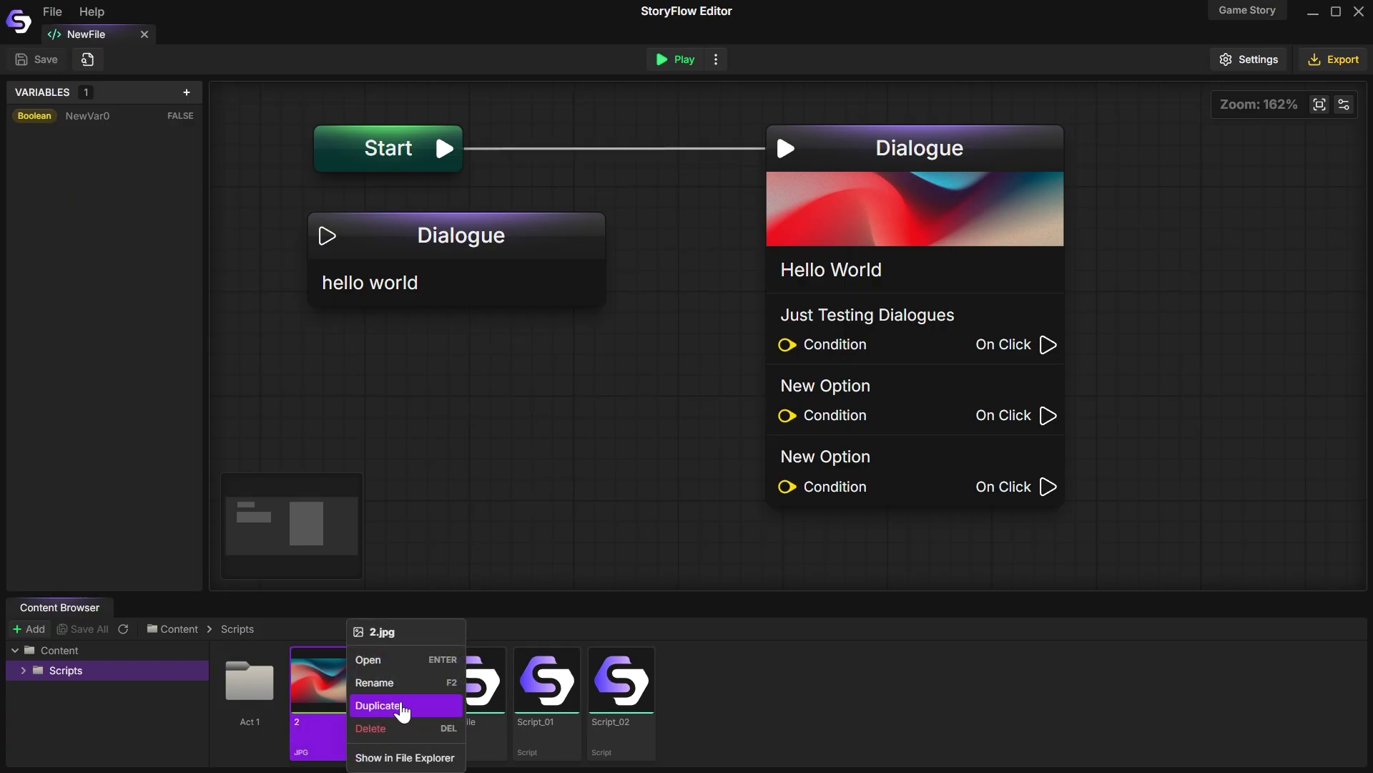
left_click(401, 687)
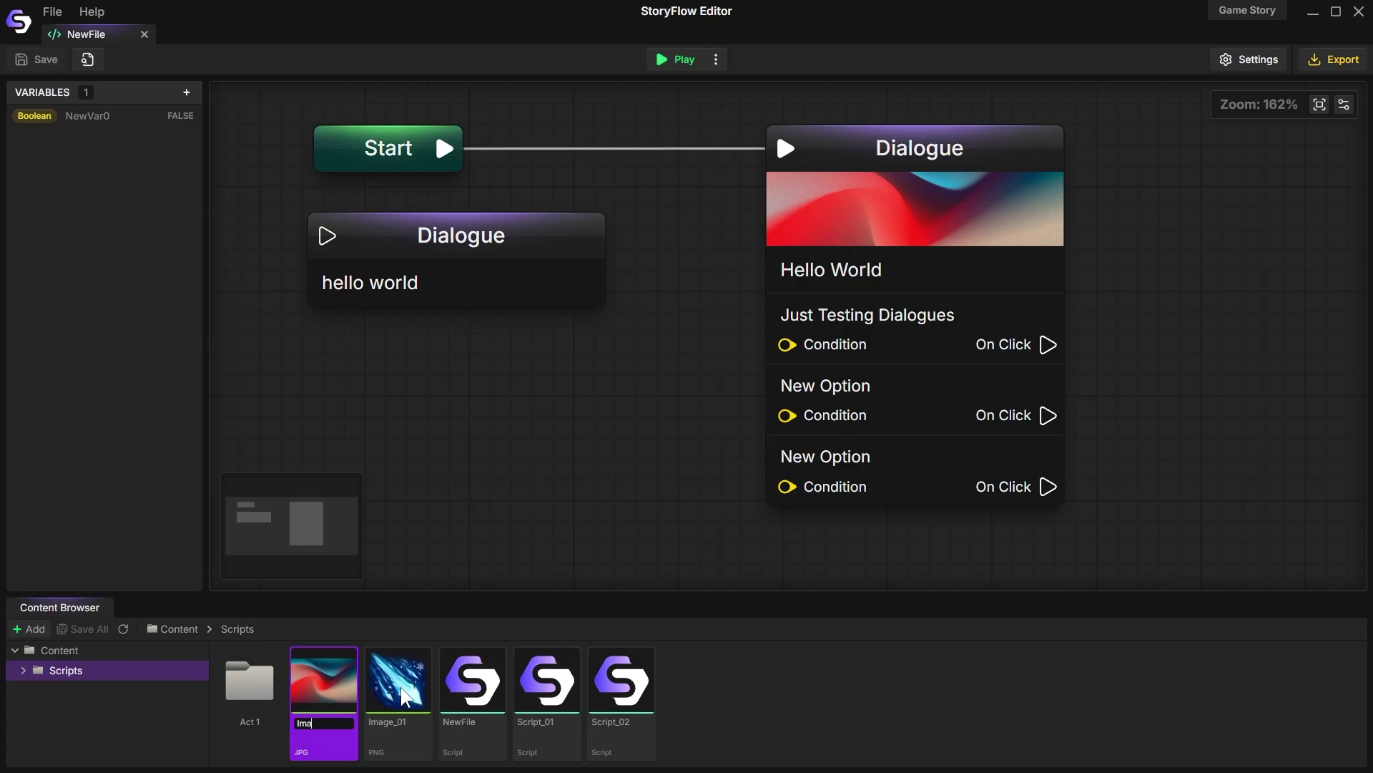
key("Return")
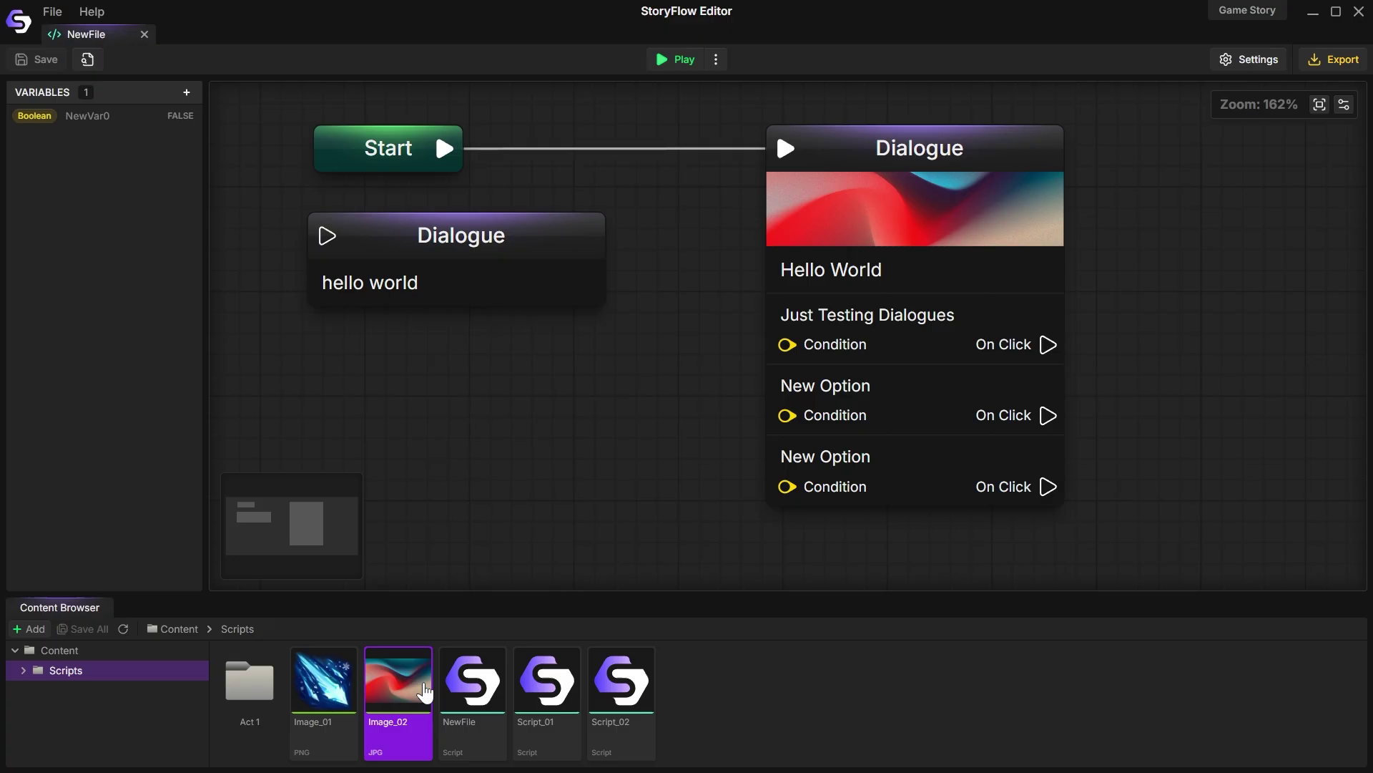
Step: Rename the NewFile script as Script_03
left_click(470, 694)
key("F2")
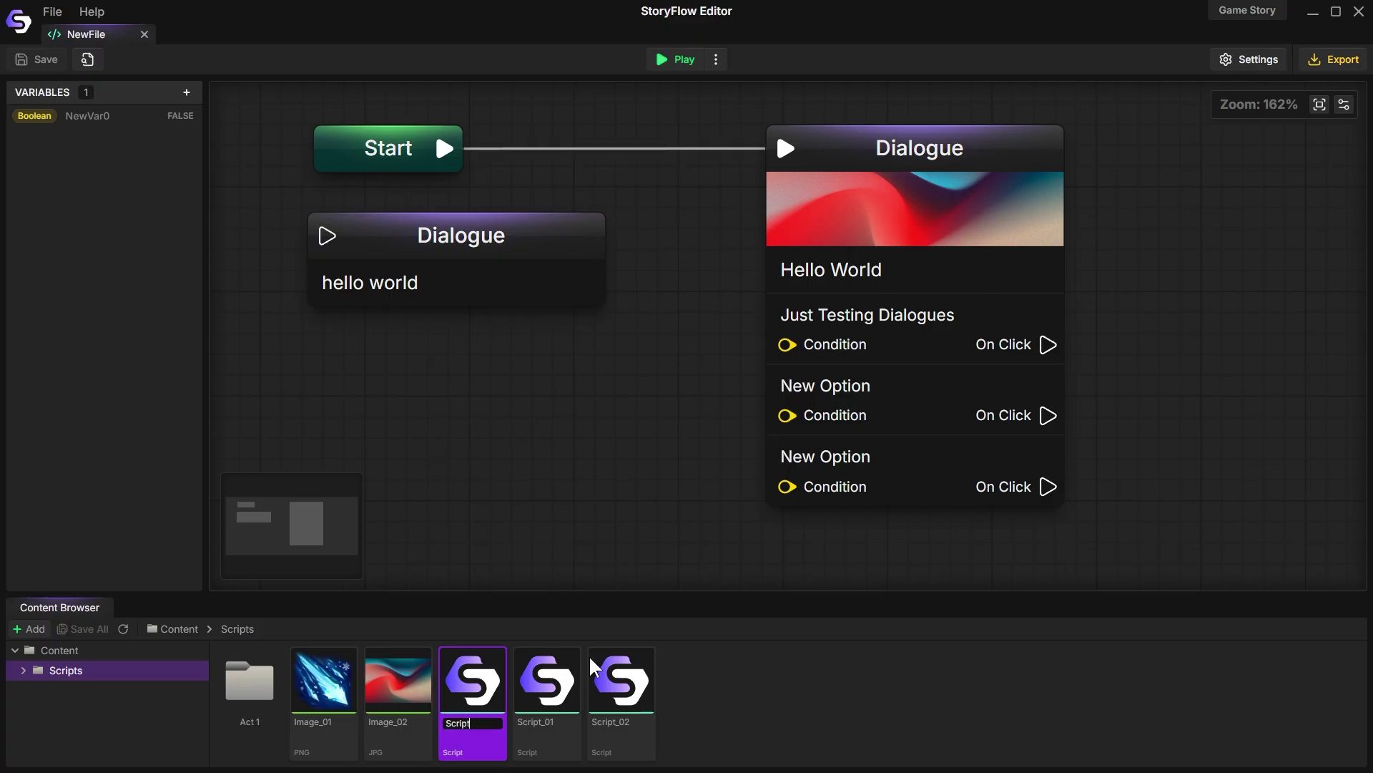
key("Return")
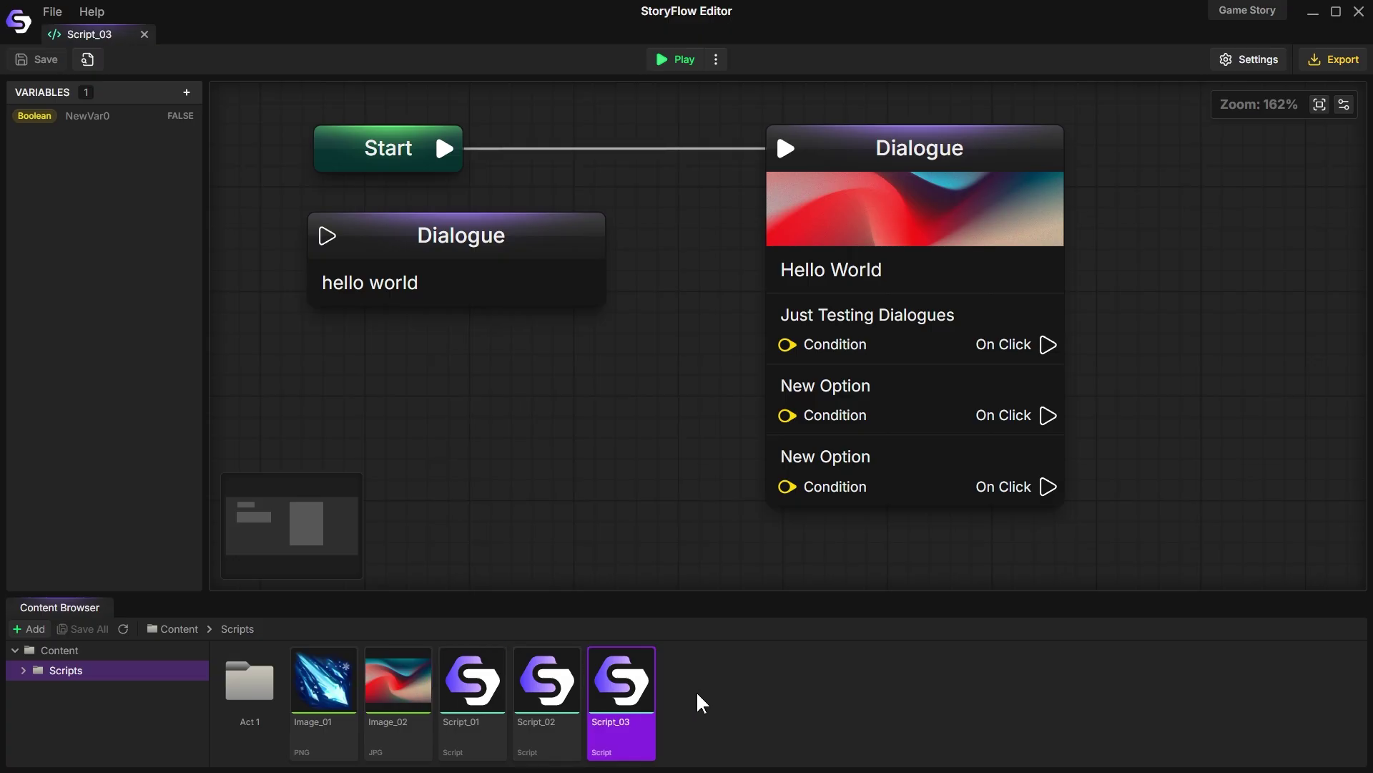
Step: Create a folder named Images in the Content root folder
right_click(81, 650)
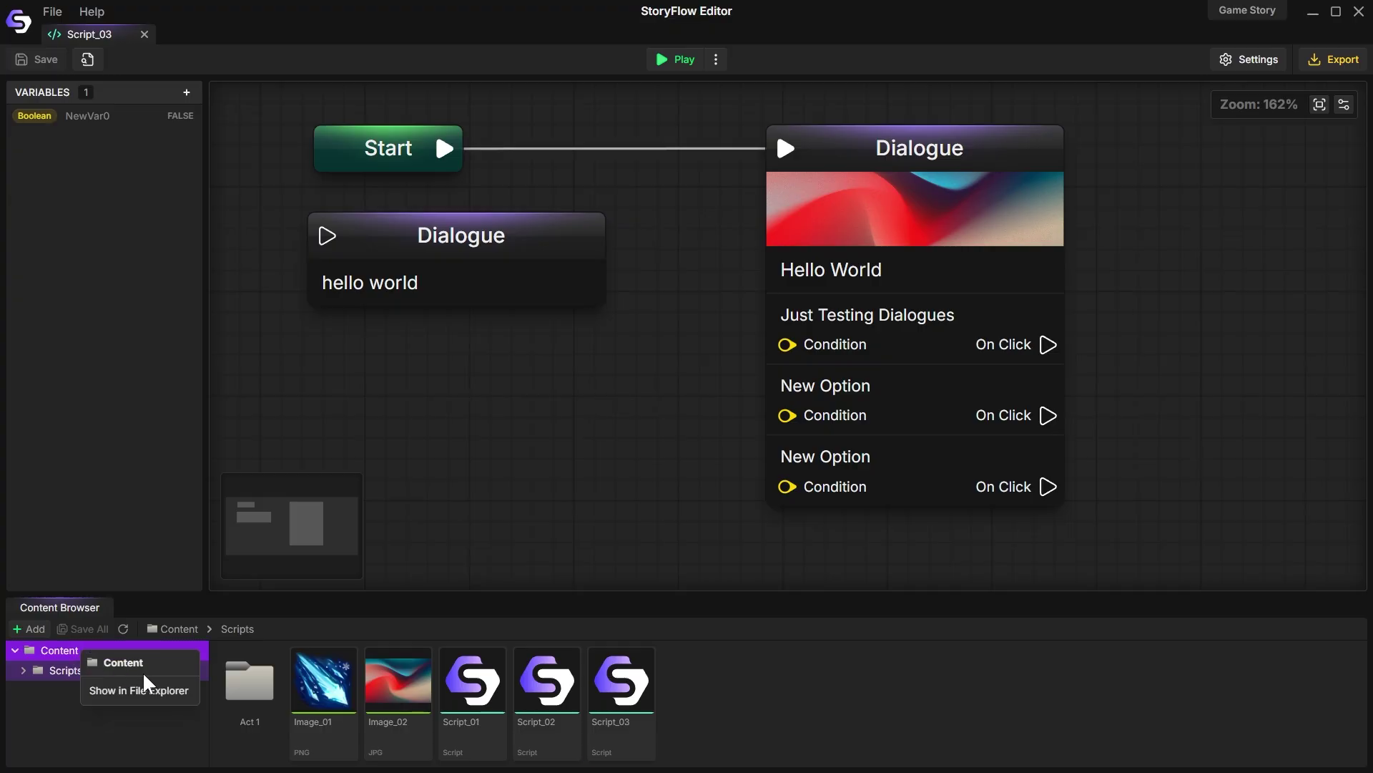
left_click(52, 657)
left_click(54, 652)
right_click(379, 683)
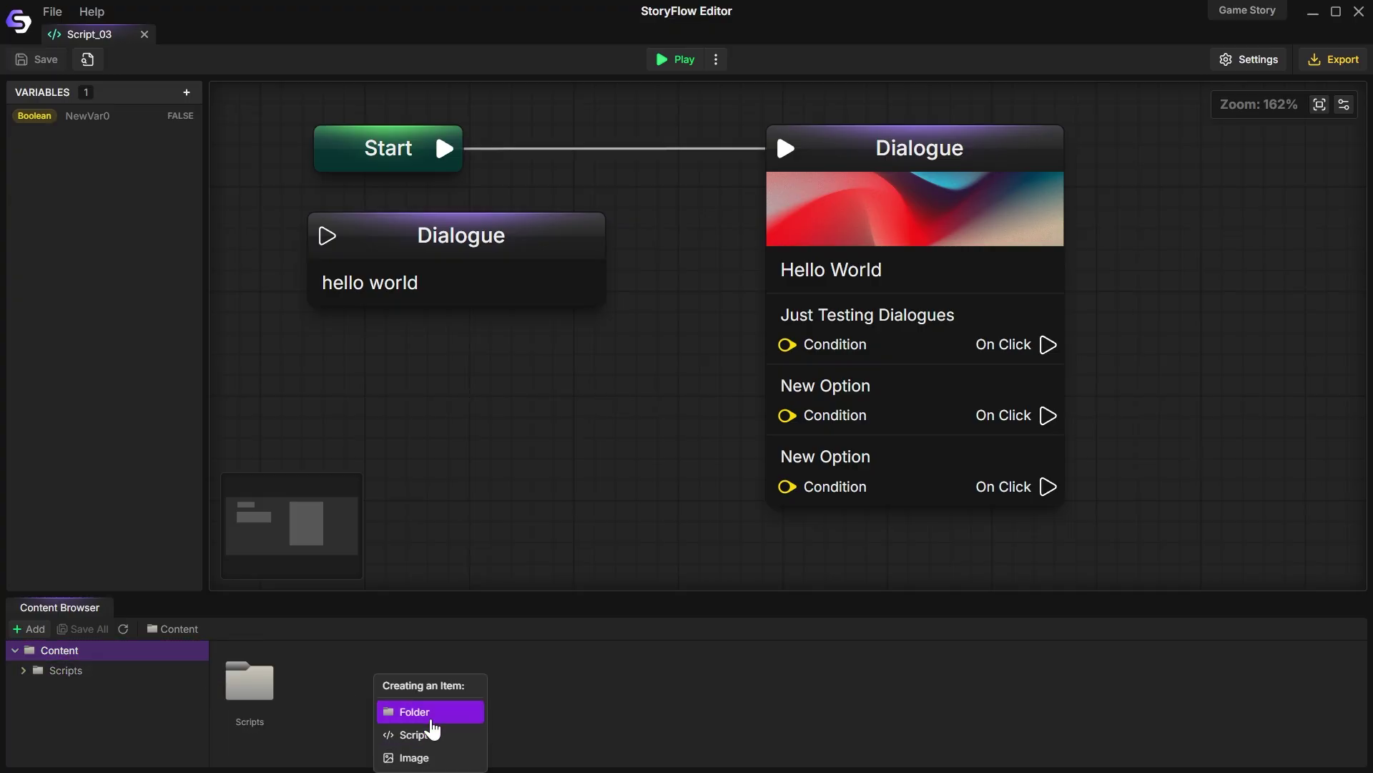
left_click(433, 710)
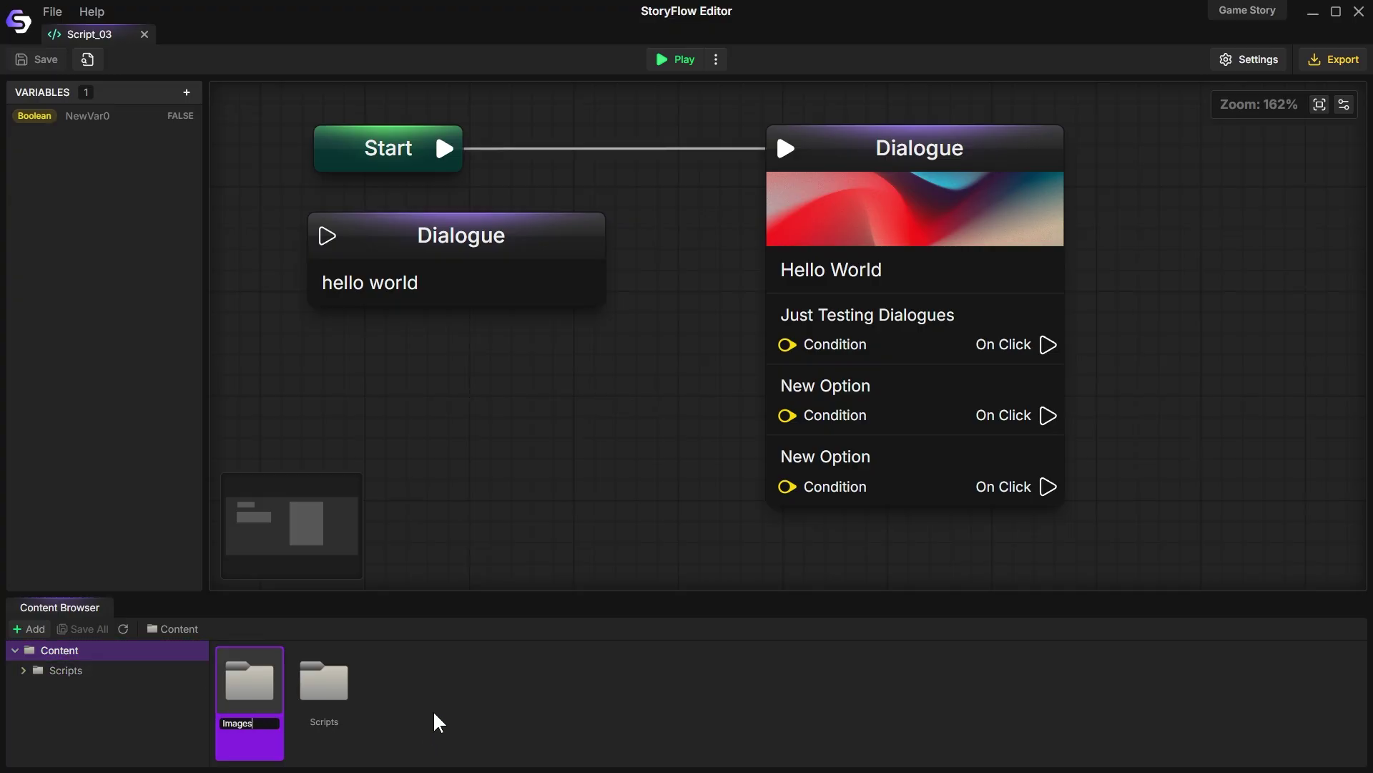
Step: Move Image_01 and Image_02 from the Scripts folder into the Images folder, check that folder and return to Scripts
left_click(133, 692)
left_click(347, 704)
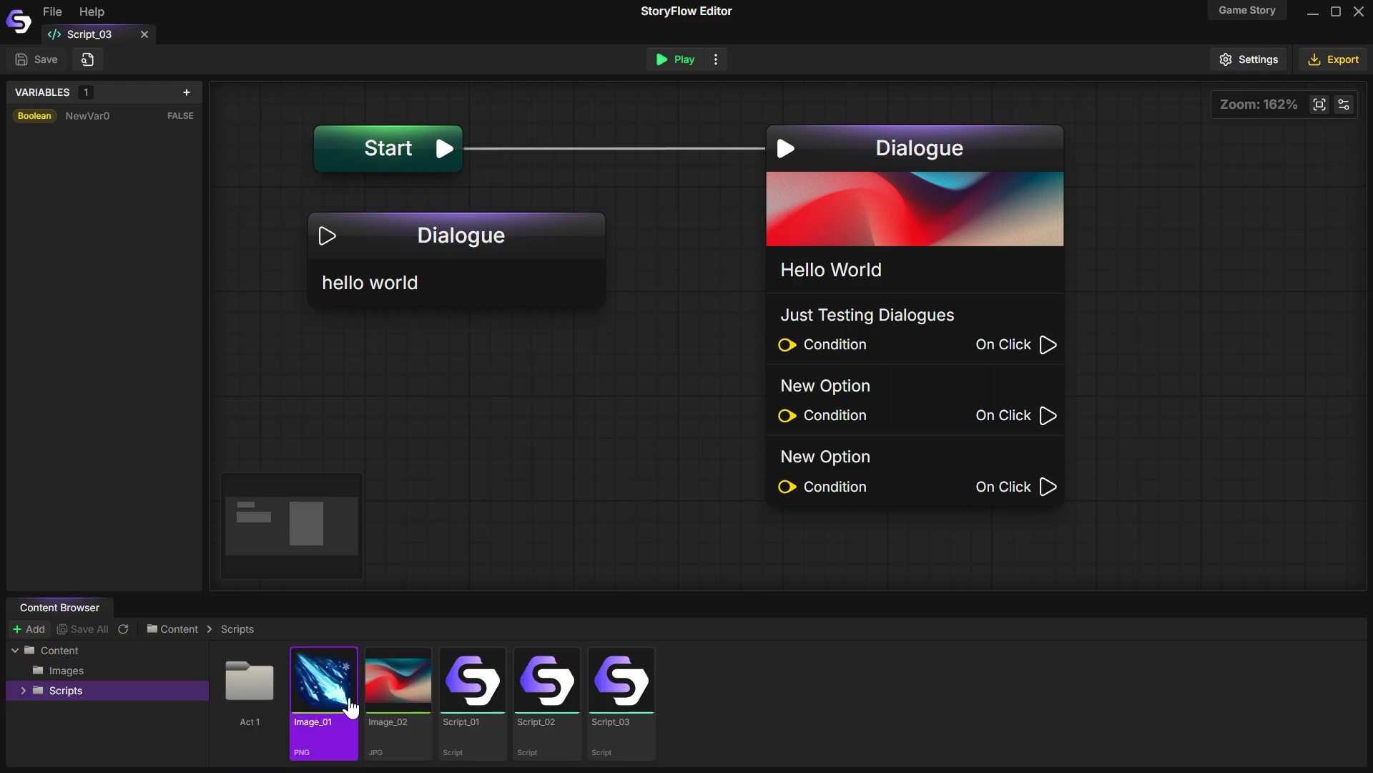
left_click(404, 700, "ctrl")
left_click_drag(404, 700, 84, 676)
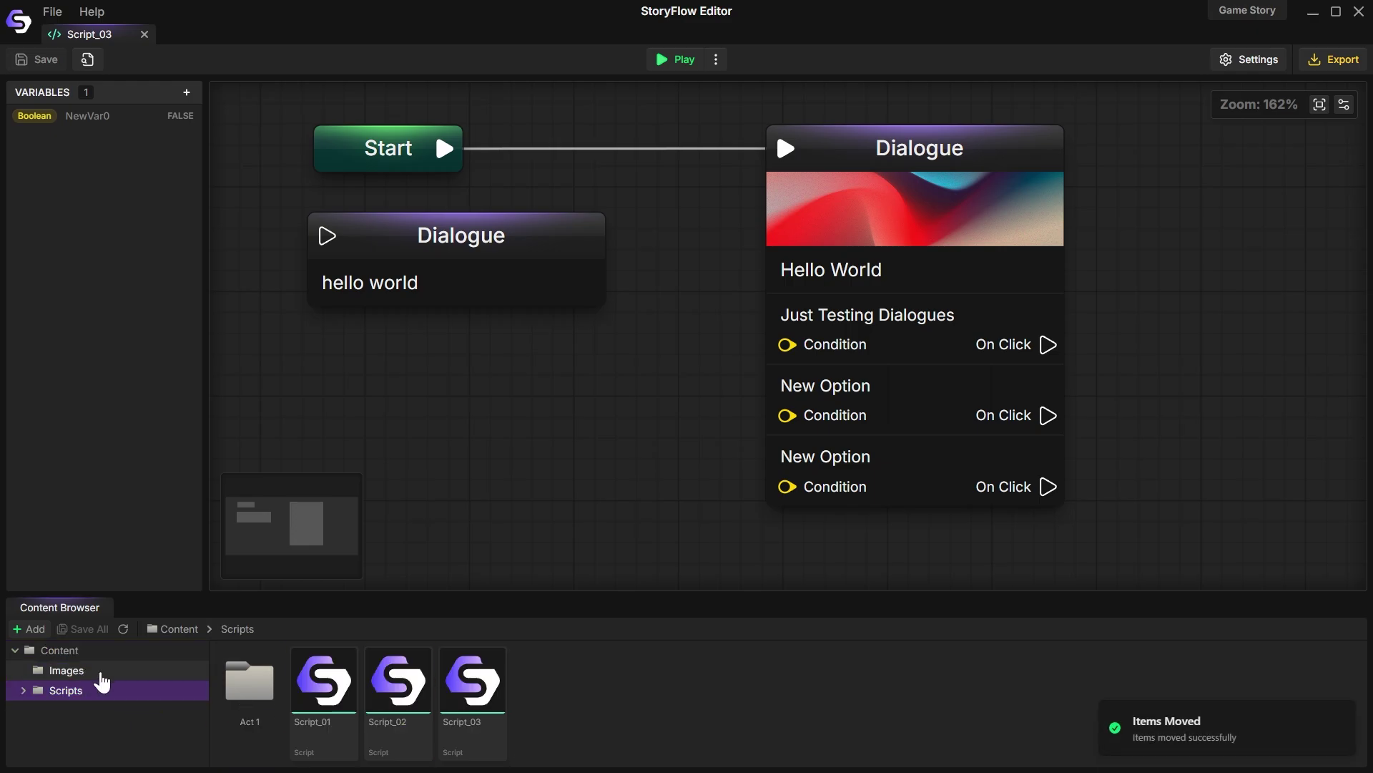
left_click(101, 675)
left_click(98, 691)
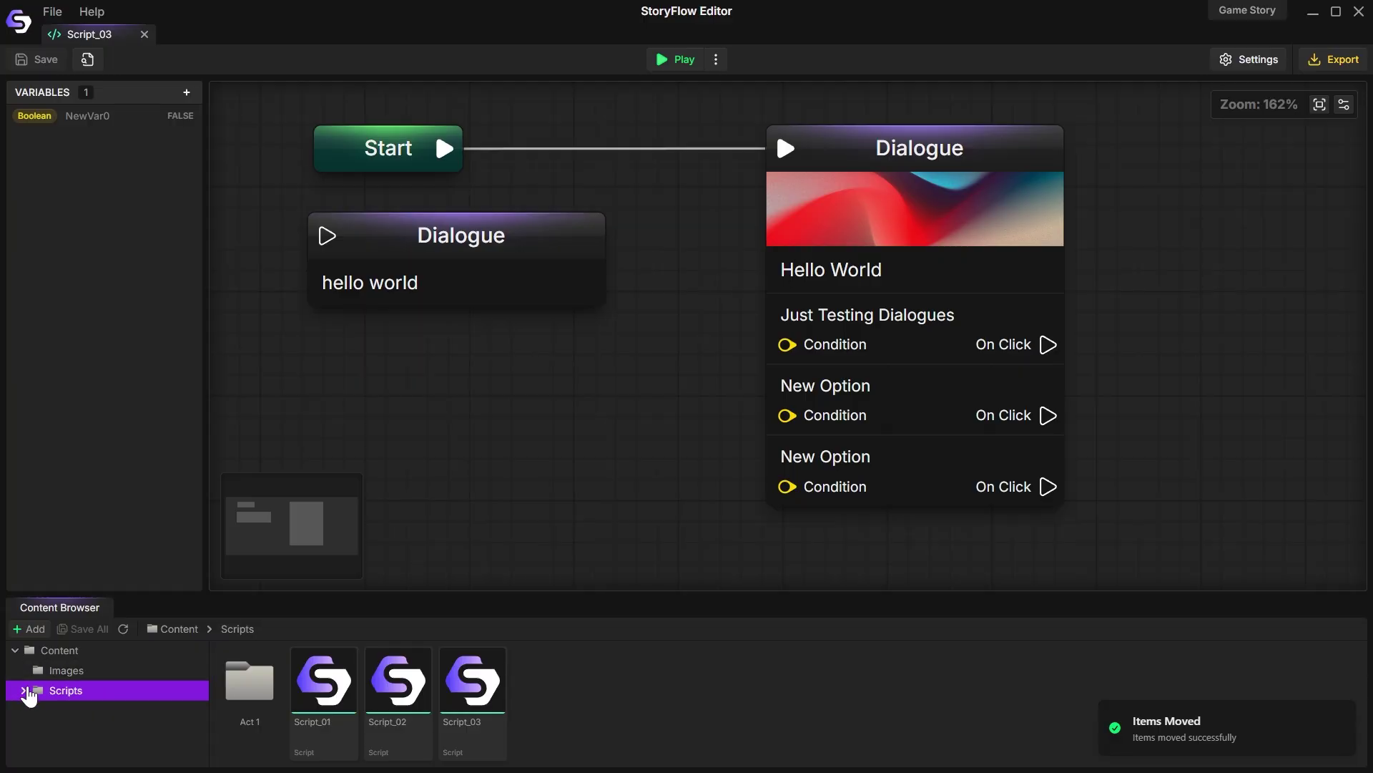
Step: Check the contents of the Act 1, Scripts, Images and Content folders and start a play test of the story
left_click(25, 690)
left_click(129, 712)
left_click(113, 689)
left_click(98, 669)
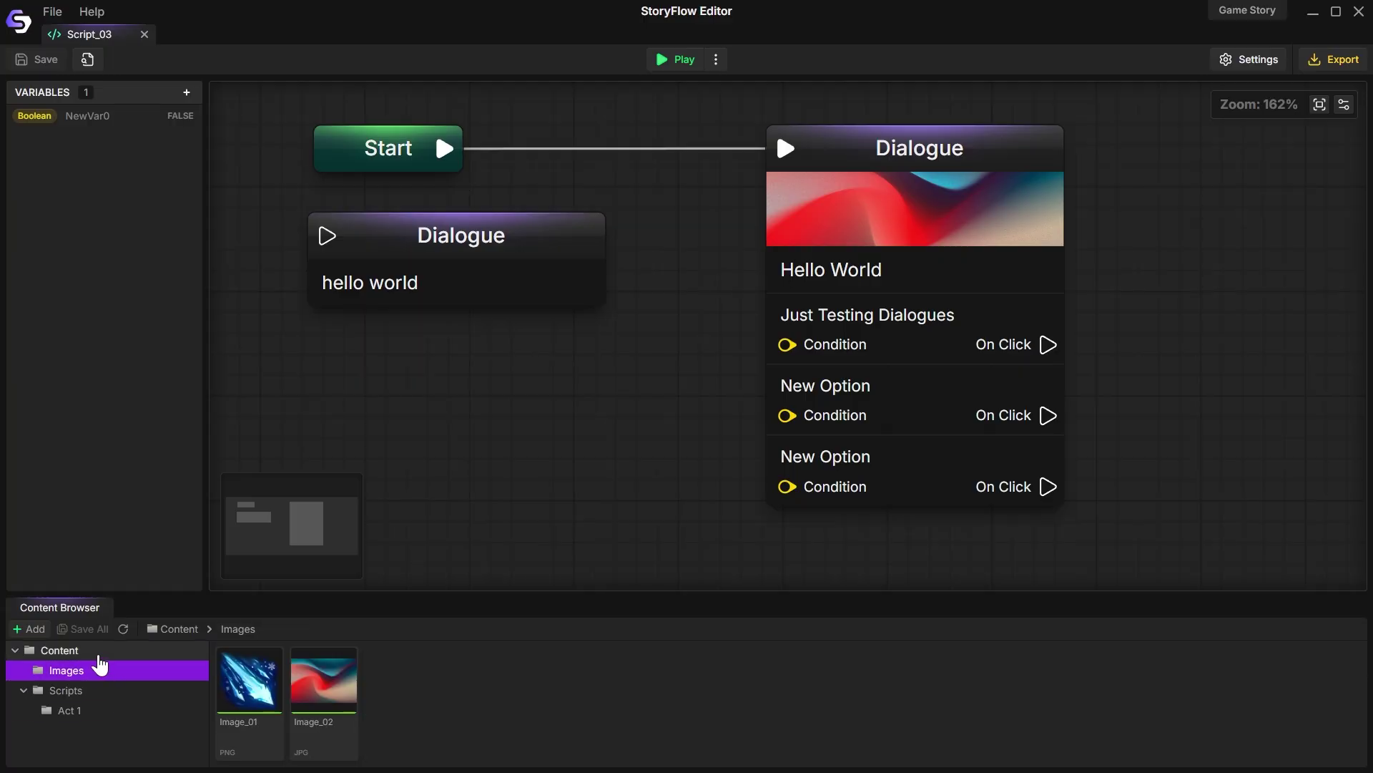
left_click(96, 650)
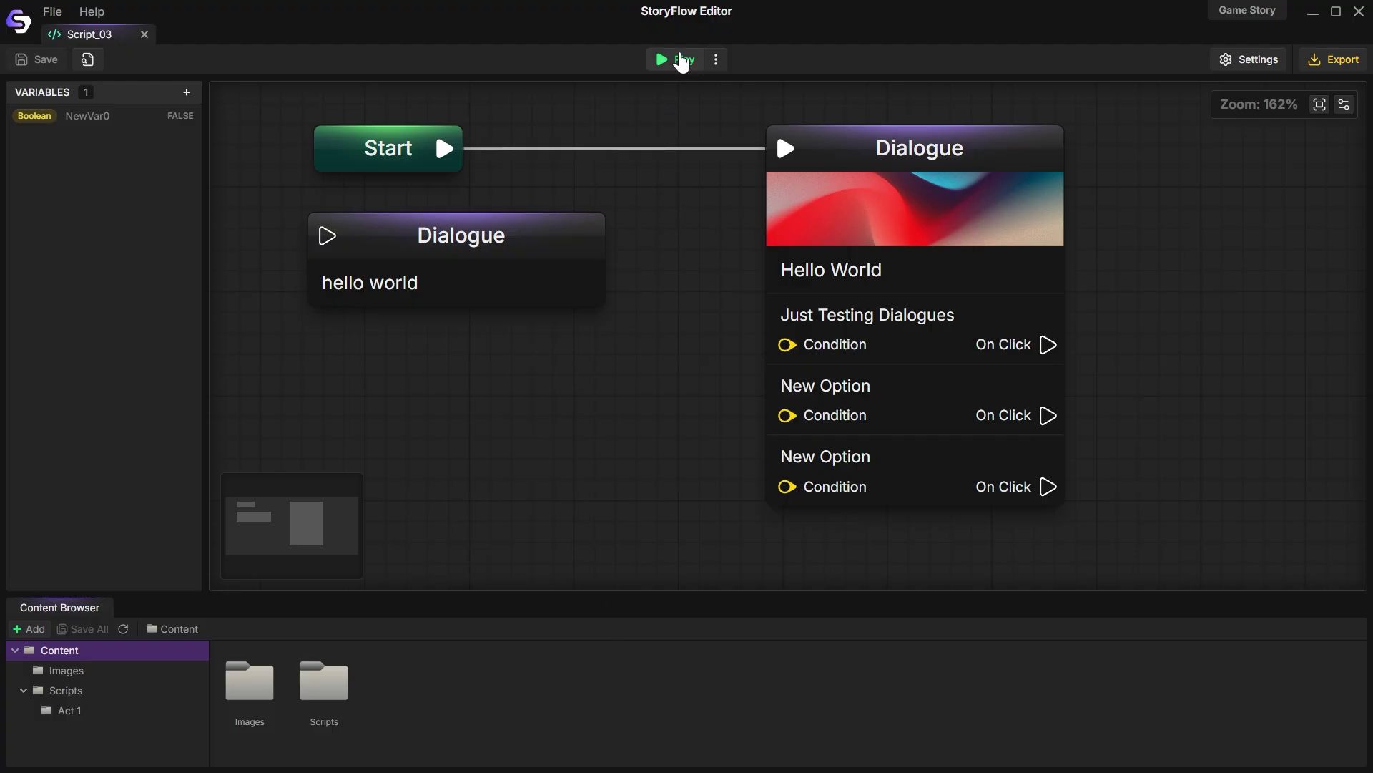
left_click(681, 60)
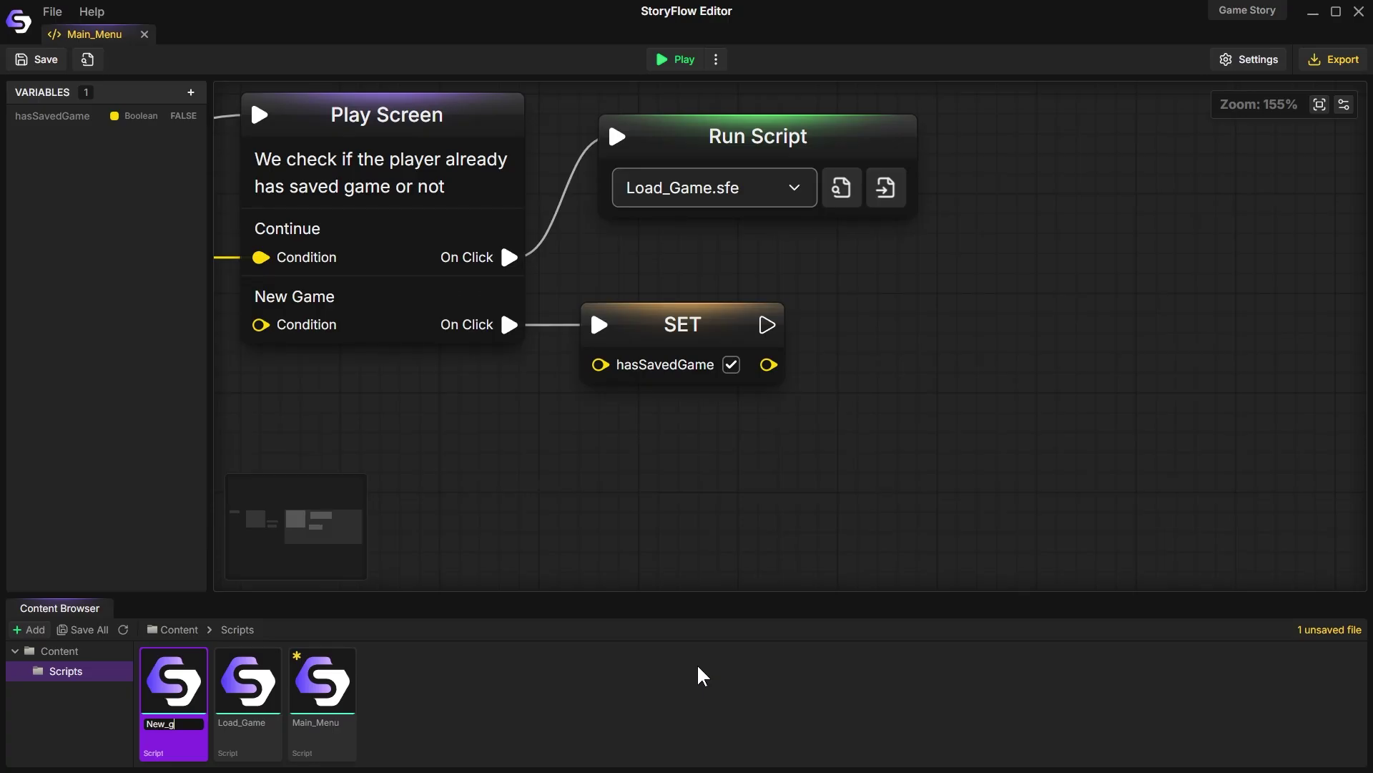
Step: Name the new script New_Game and duplicate the Load_Game.sfe Run Script node in the Main_Menu graph
key("Return")
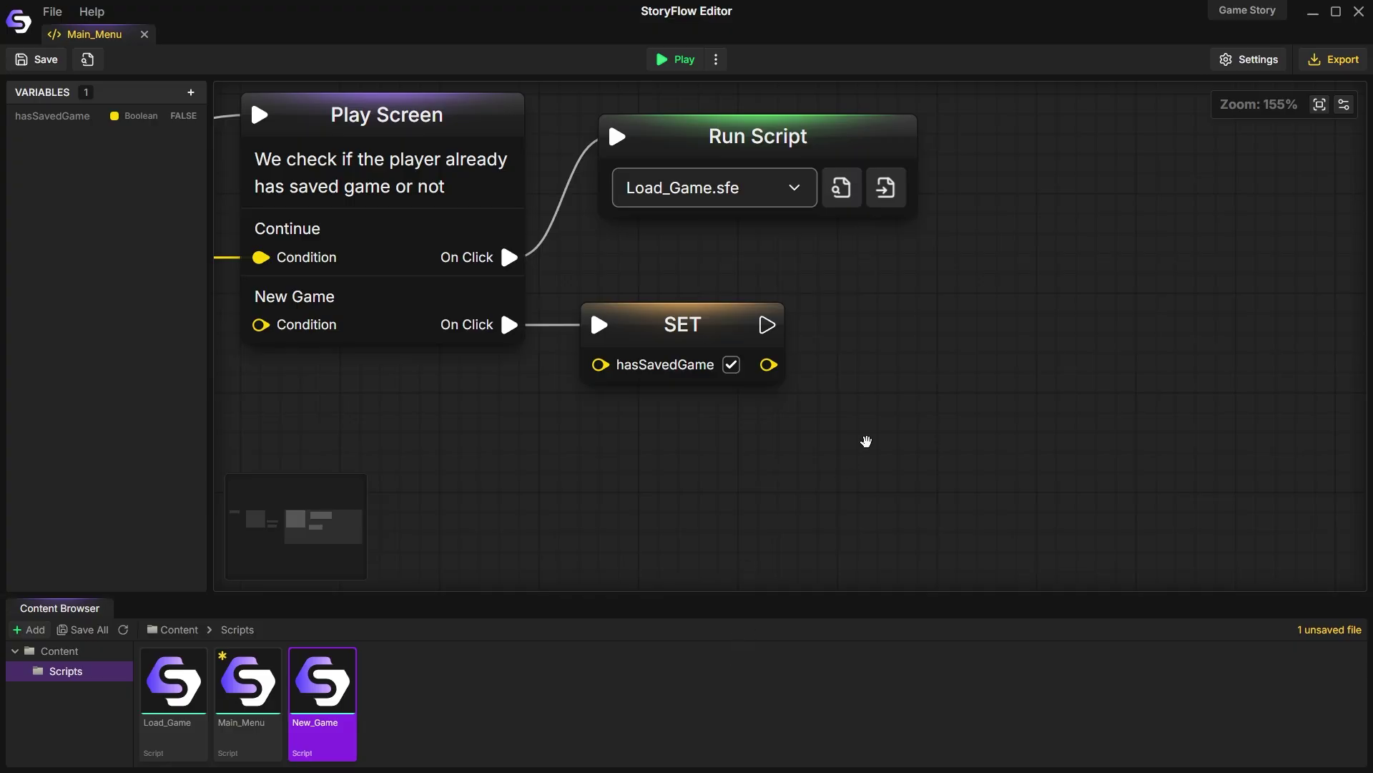
left_click(866, 339)
left_click(779, 133)
key("ctrl+c")
left_click(920, 322)
key("ctrl+v")
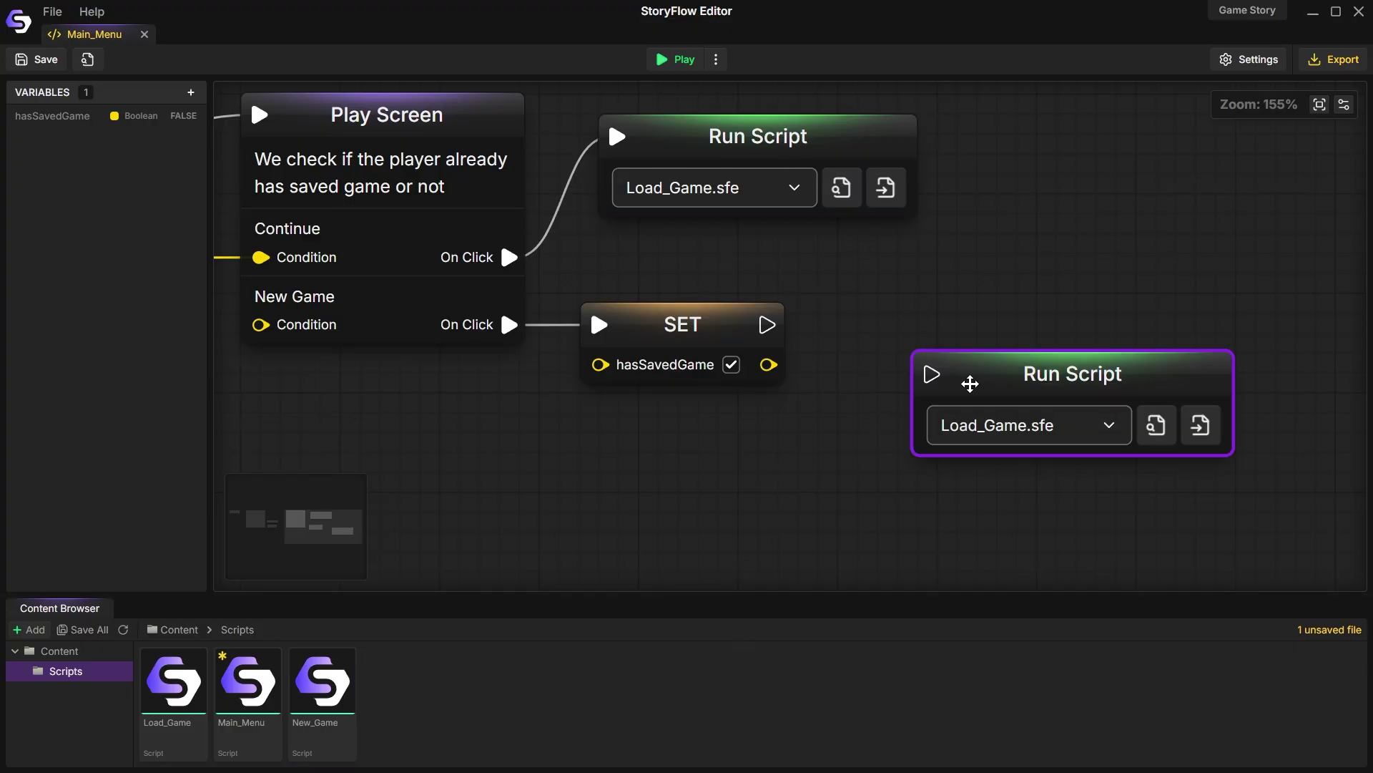
Step: Place the copied Run Script node after the SET node, connect the two and set it to run New_Game.sfe
left_click_drag(970, 384, 875, 327)
left_click(972, 378)
left_click(933, 415)
left_click_drag(933, 341, 917, 338)
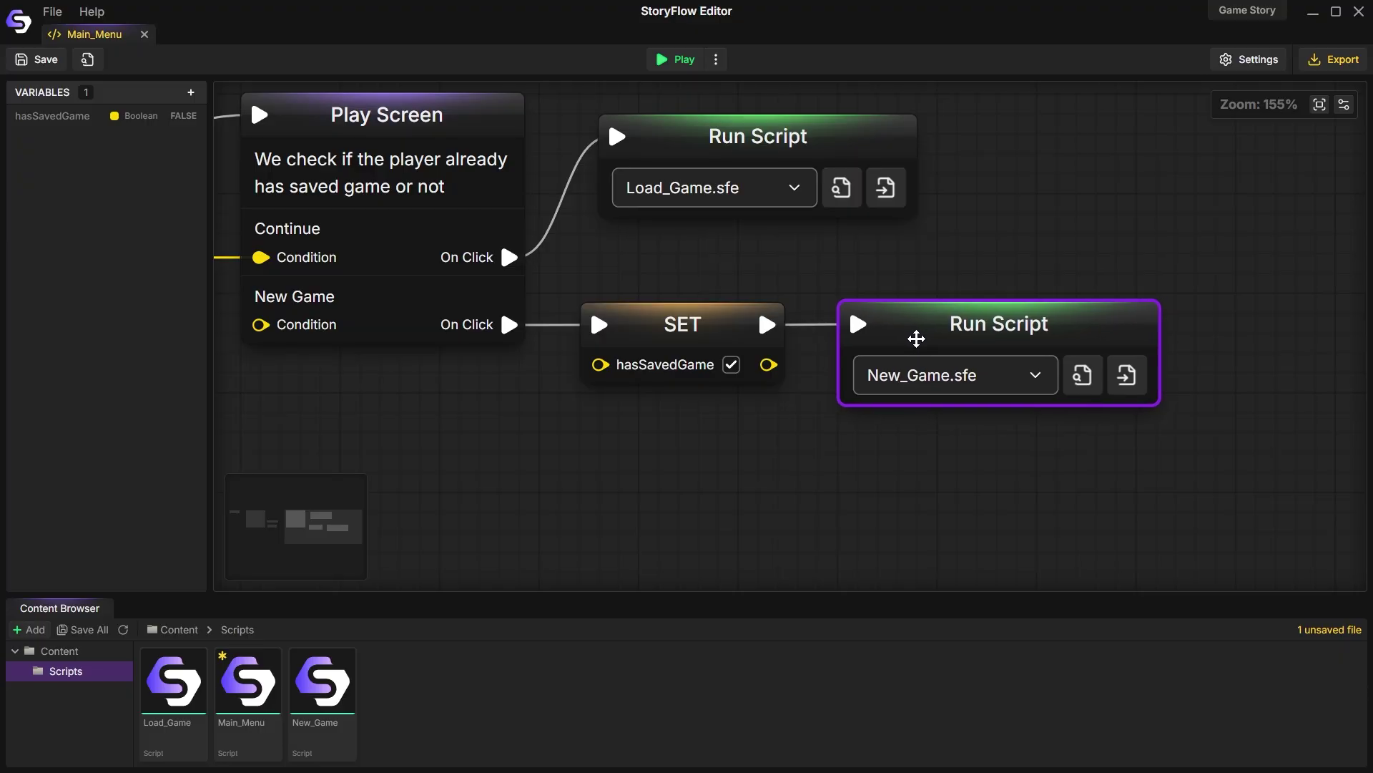
Step: Save the Main_Menu script and review its whole node graph
left_click(860, 277)
scroll(859, 277, "down", 2)
key("ctrl+s")
left_click_drag(734, 277, 1021, 289)
scroll(1018, 287, "down", 1)
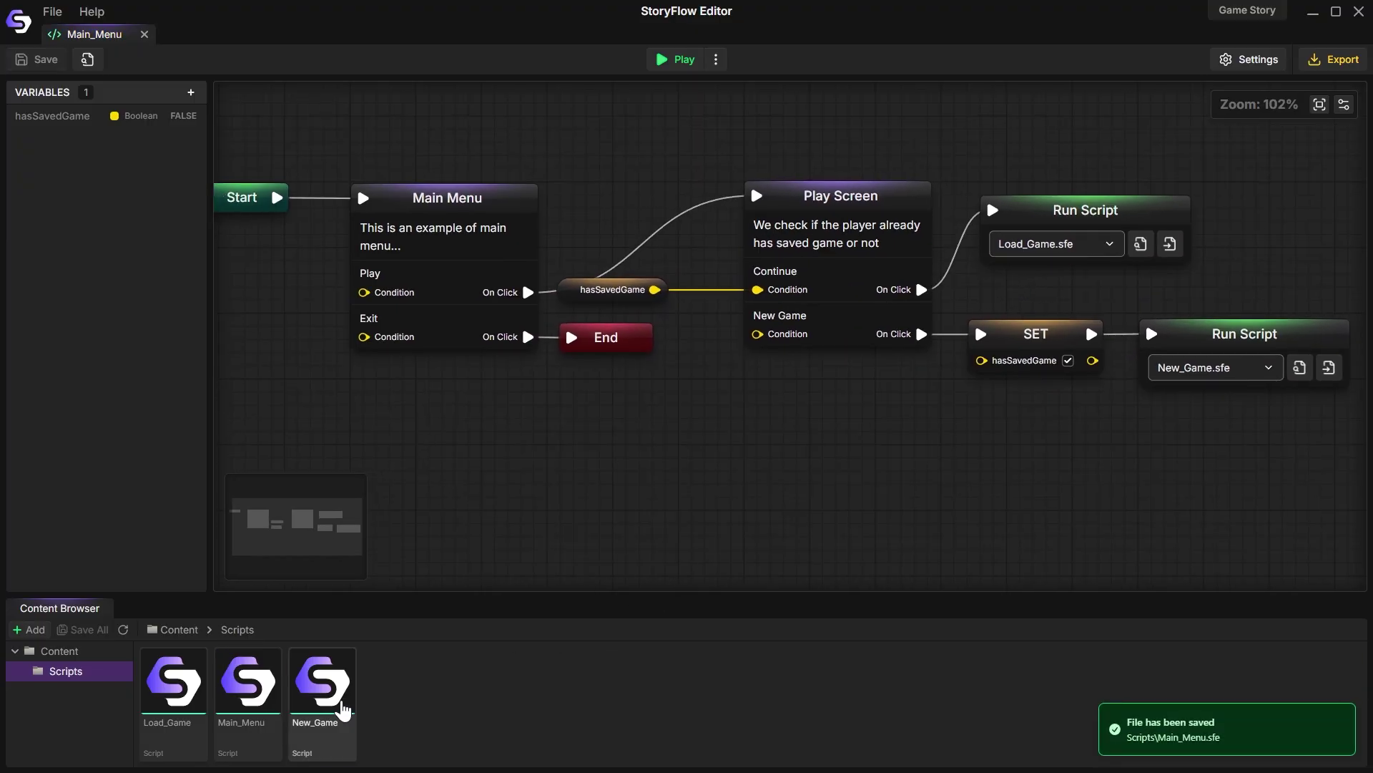
Step: Open the New_Game script and add a Dialogue node connected to Start
double_click(332, 698)
right_click(822, 294)
left_click_drag(991, 335, 846, 313)
left_click(894, 399)
Step: Give the new dialogue the text "New game just started..." and the title New Game, and save the changes
double_click(884, 341)
left_click(1143, 435)
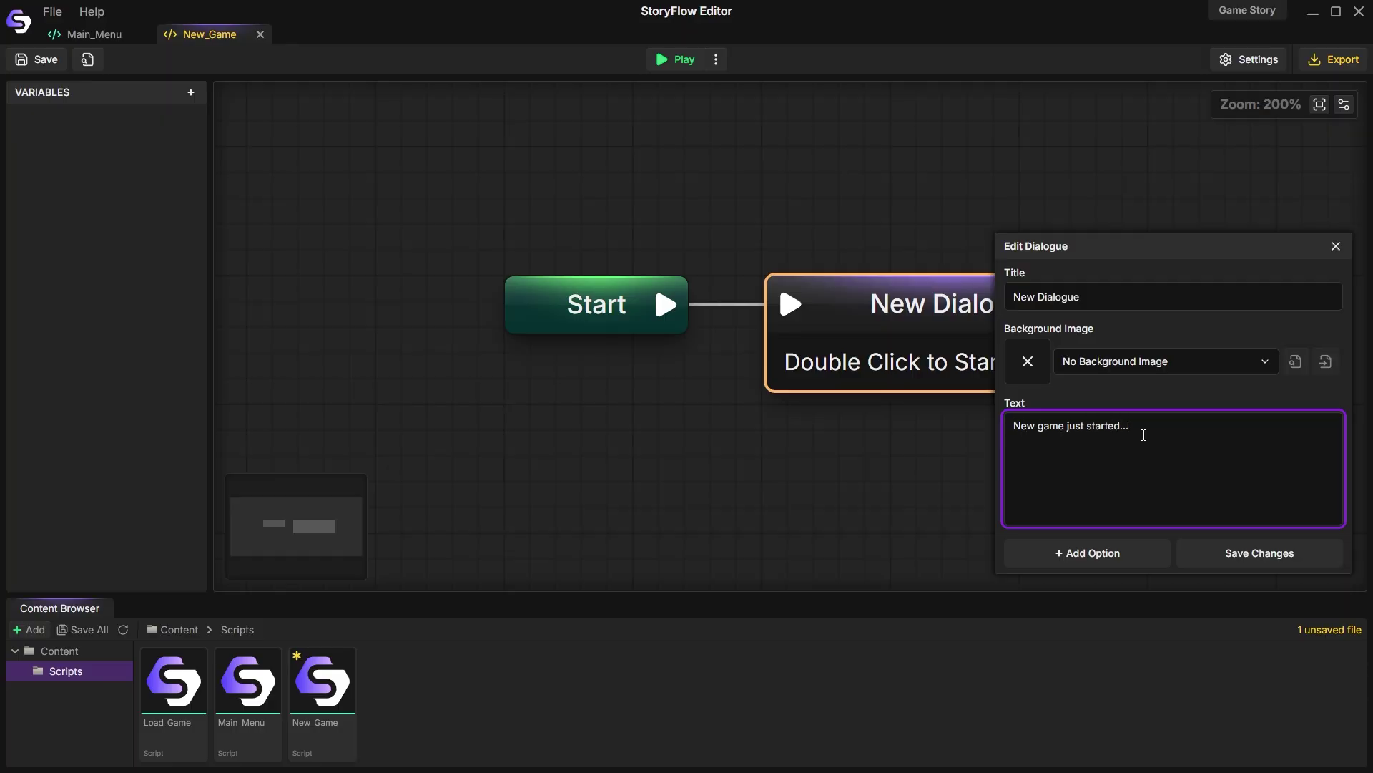
left_click(1100, 295)
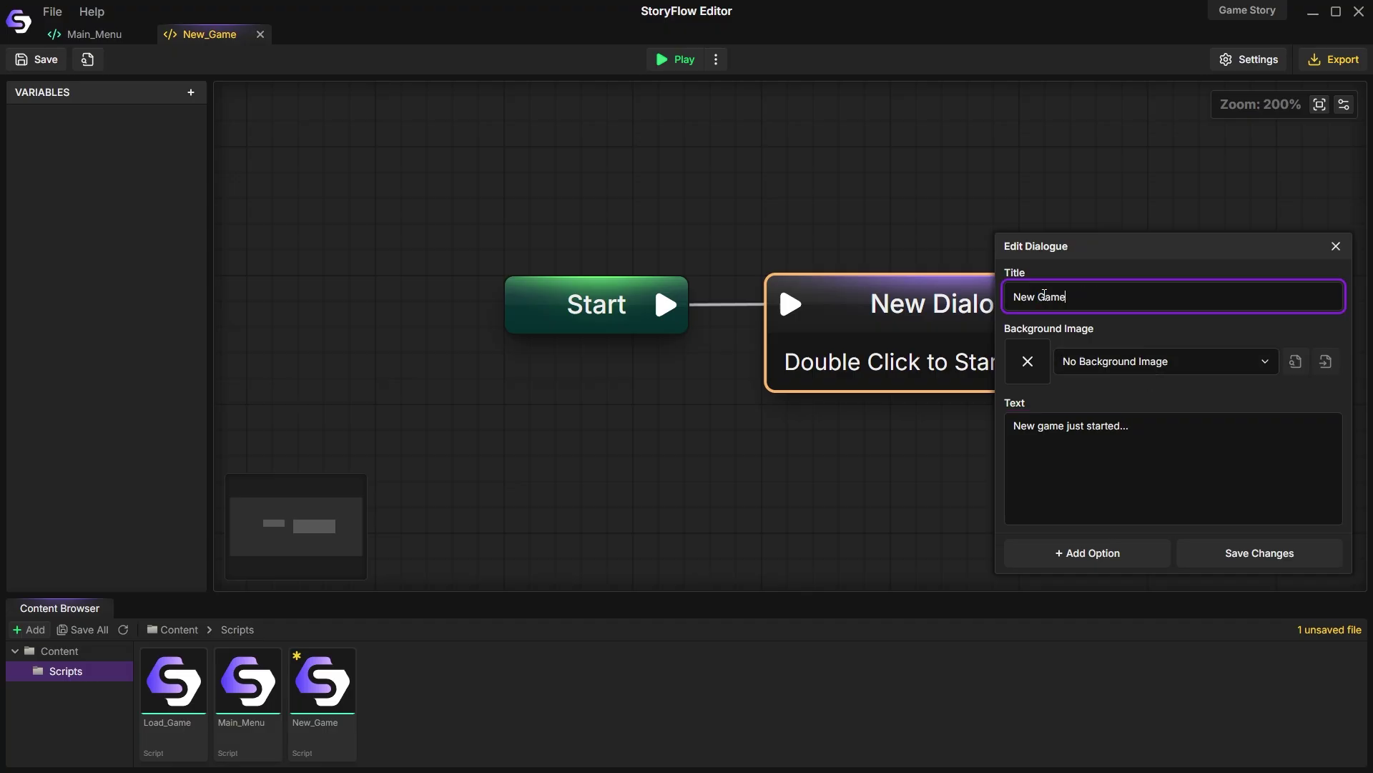
left_click(1267, 567)
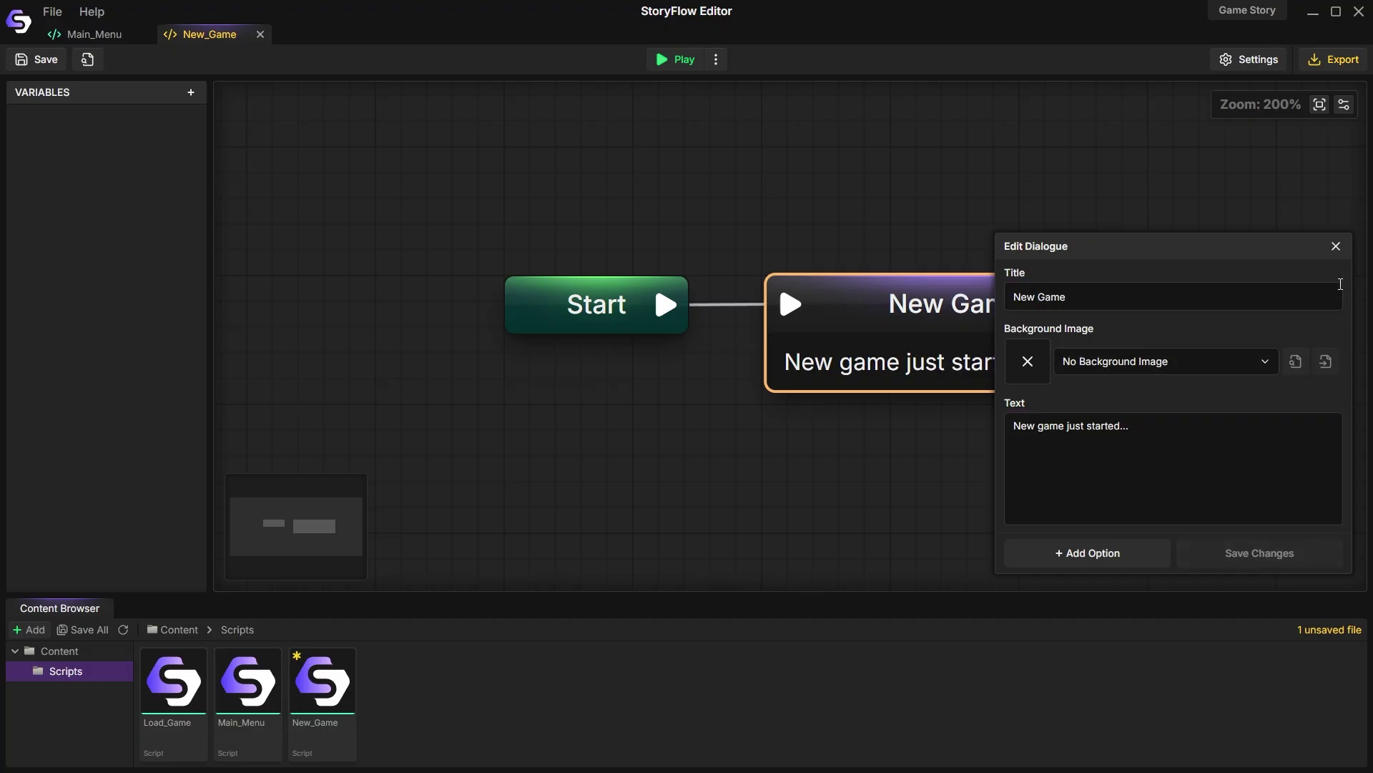
left_click(1335, 246)
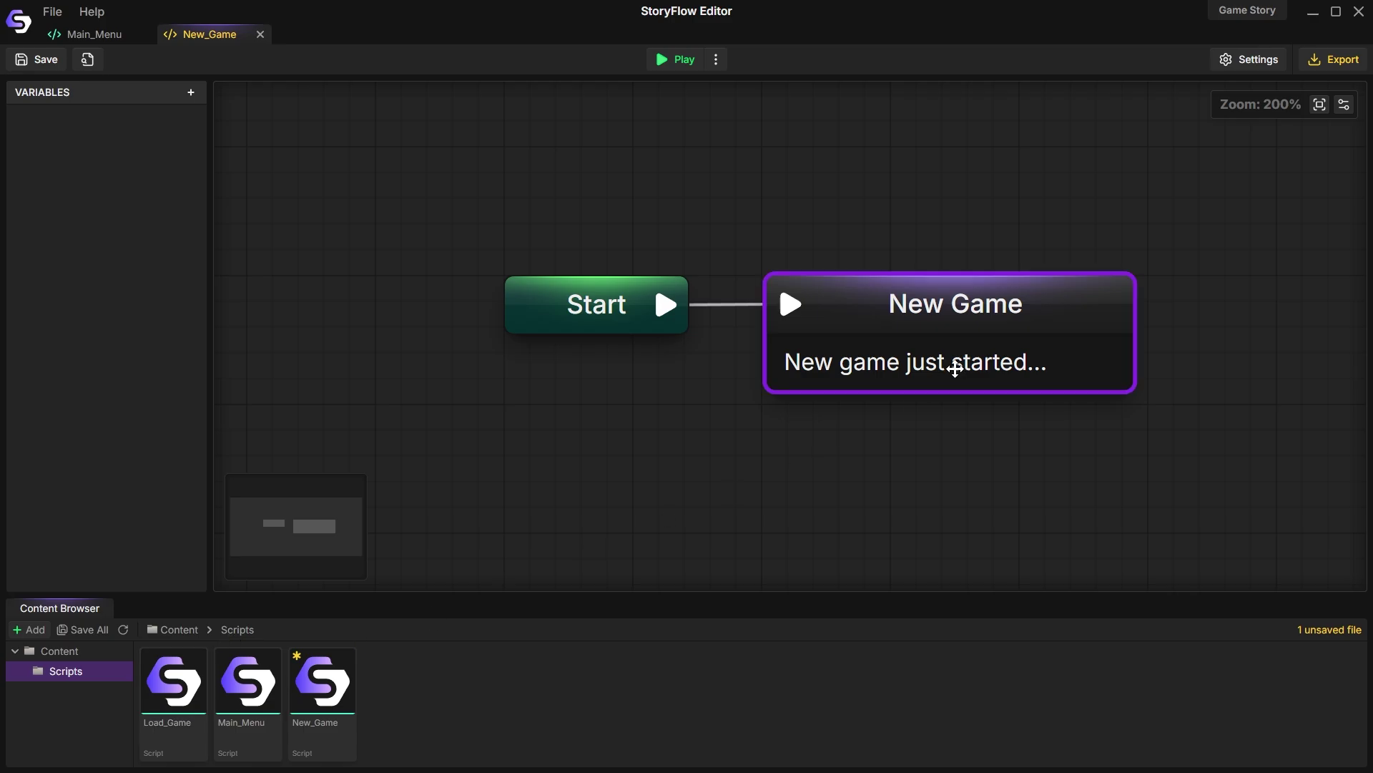
Step: Paste the New Game dialogue node into the Load_Game script and replace its text with "Loaded a"
double_click(191, 679)
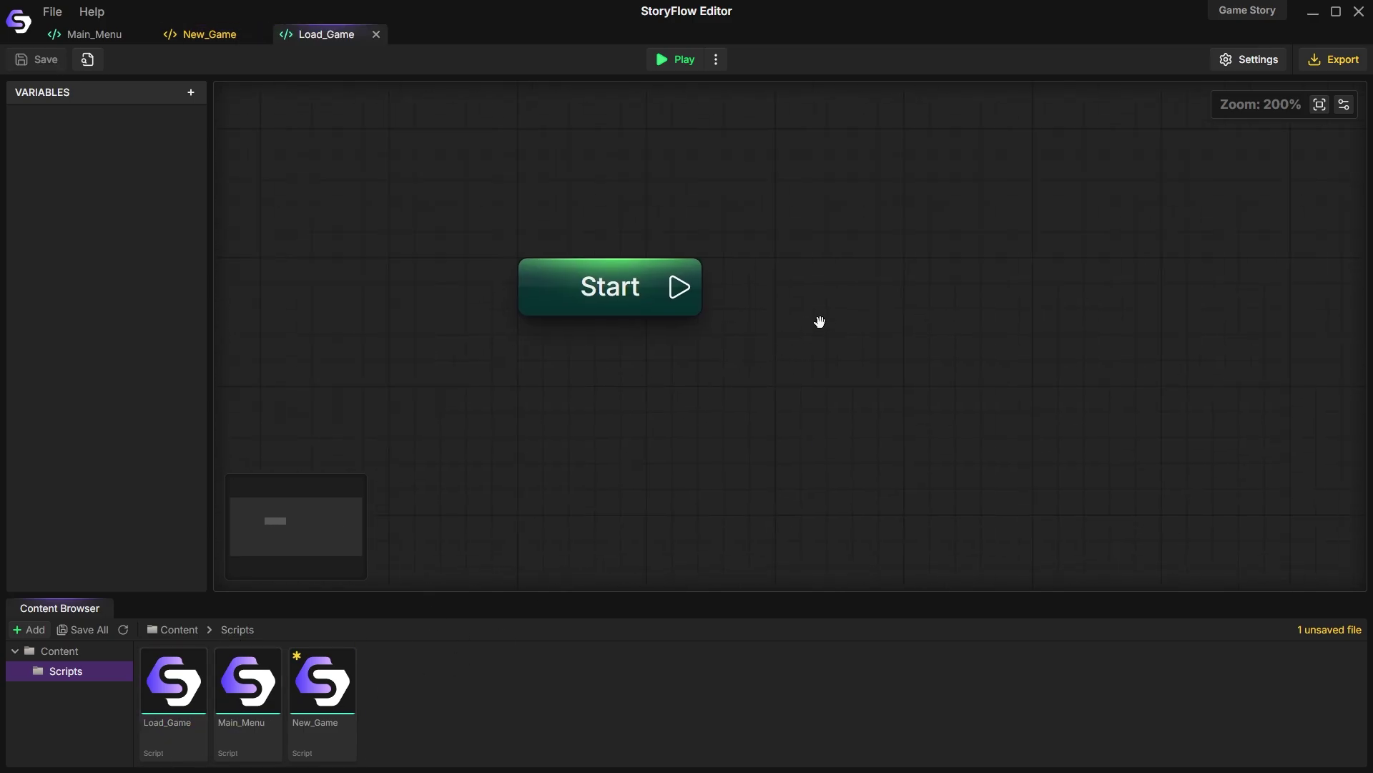
key("ctrl+v")
double_click(942, 411)
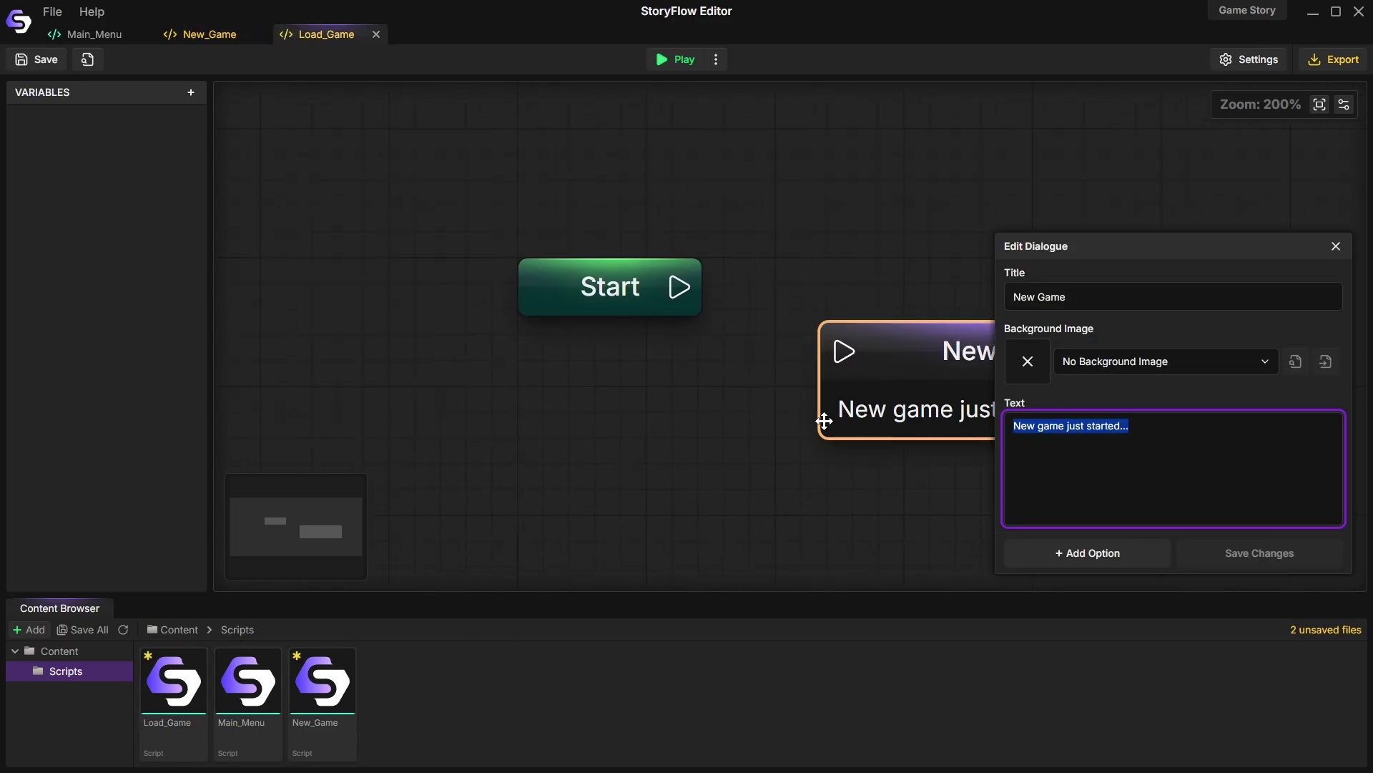
type("Loaded a")
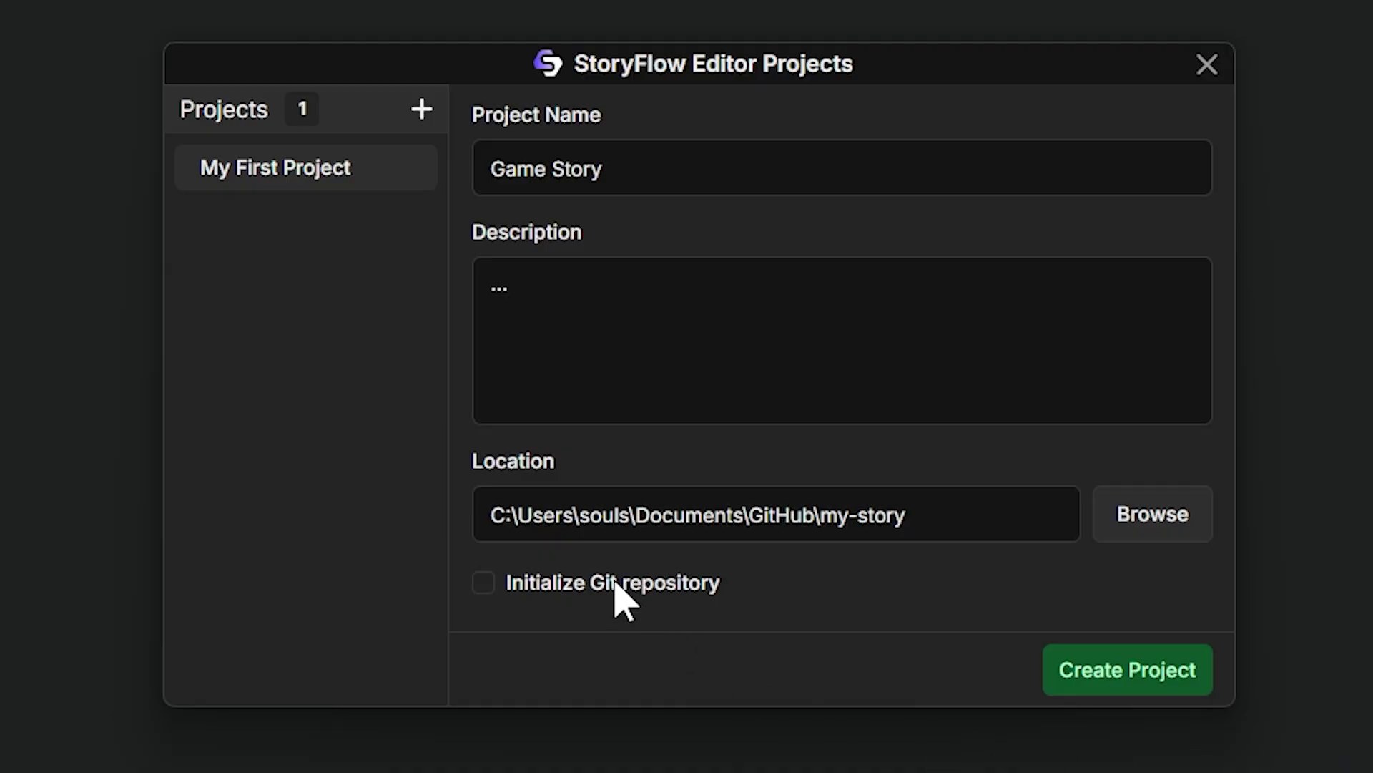
Step: Create the Game Story project with Git repository initialization enabled and open it
left_click(615, 582)
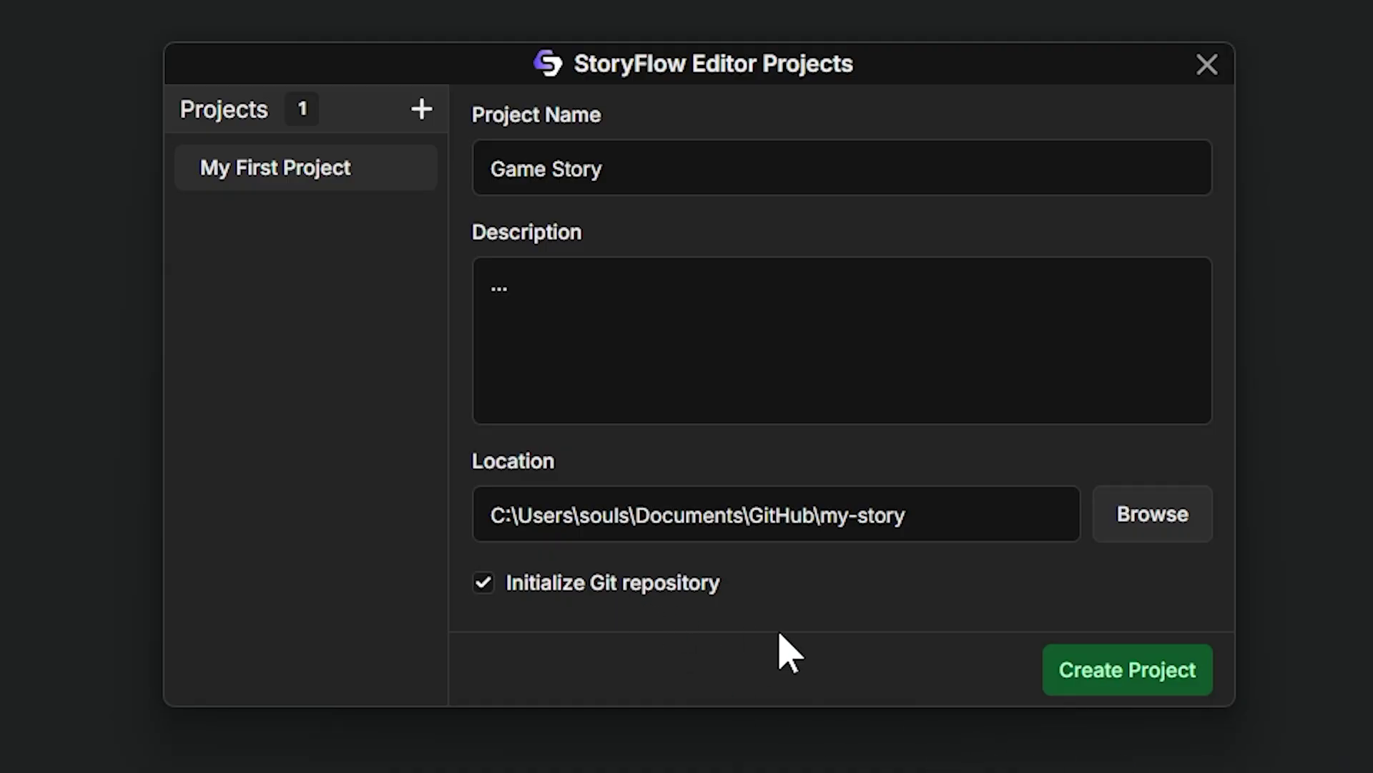
left_click(1088, 680)
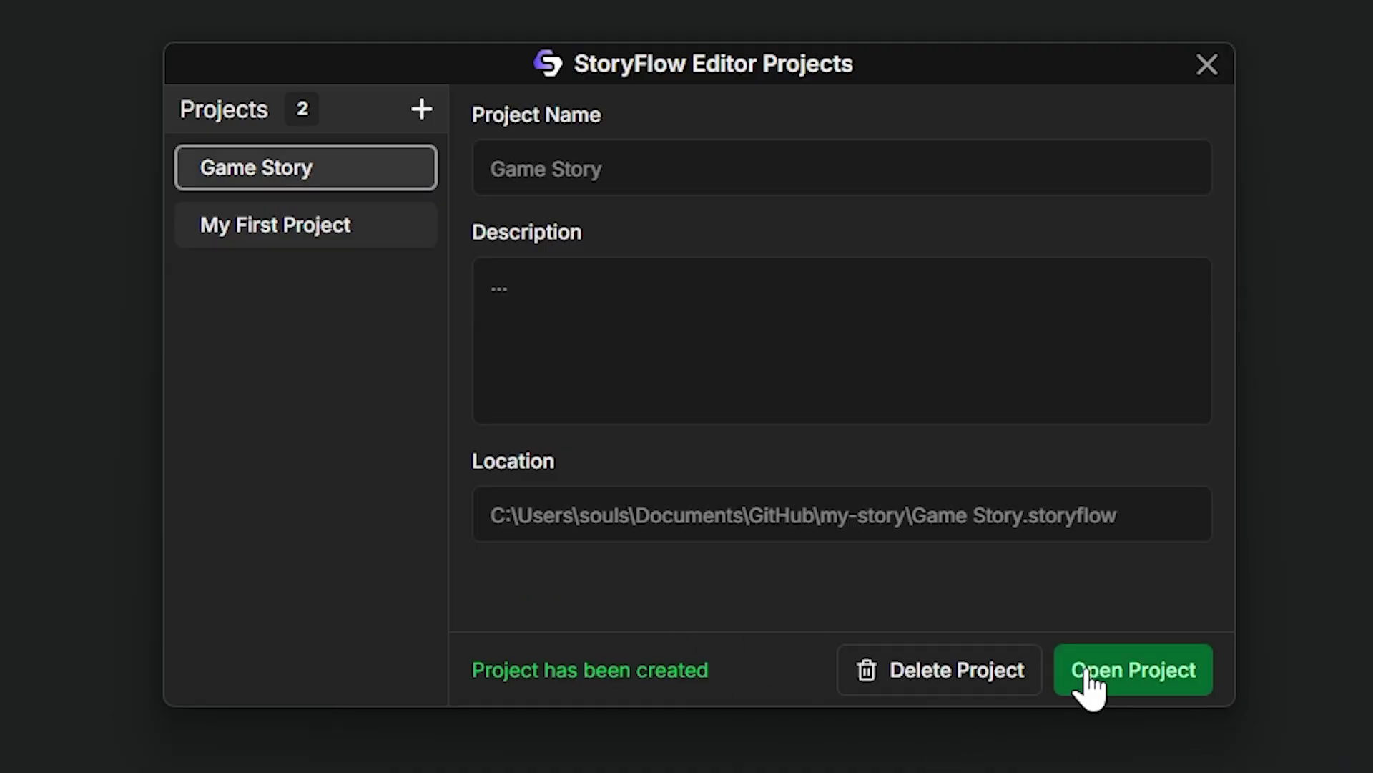
left_click(1151, 678)
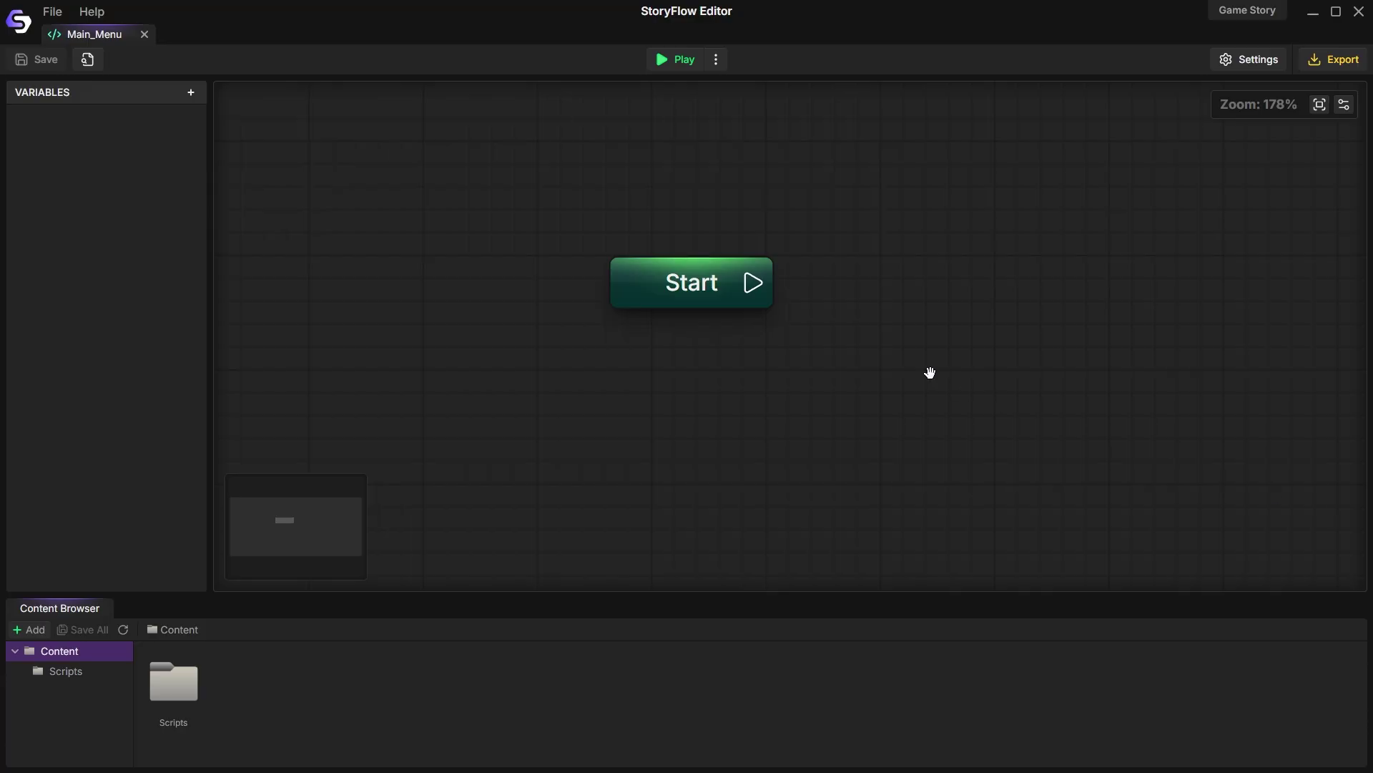
Step: Add a Dialogue node to the Main_Menu script, connect Start to it and align it beside the Start node
left_click_drag(899, 356, 725, 349)
right_click(711, 303)
left_click(770, 410)
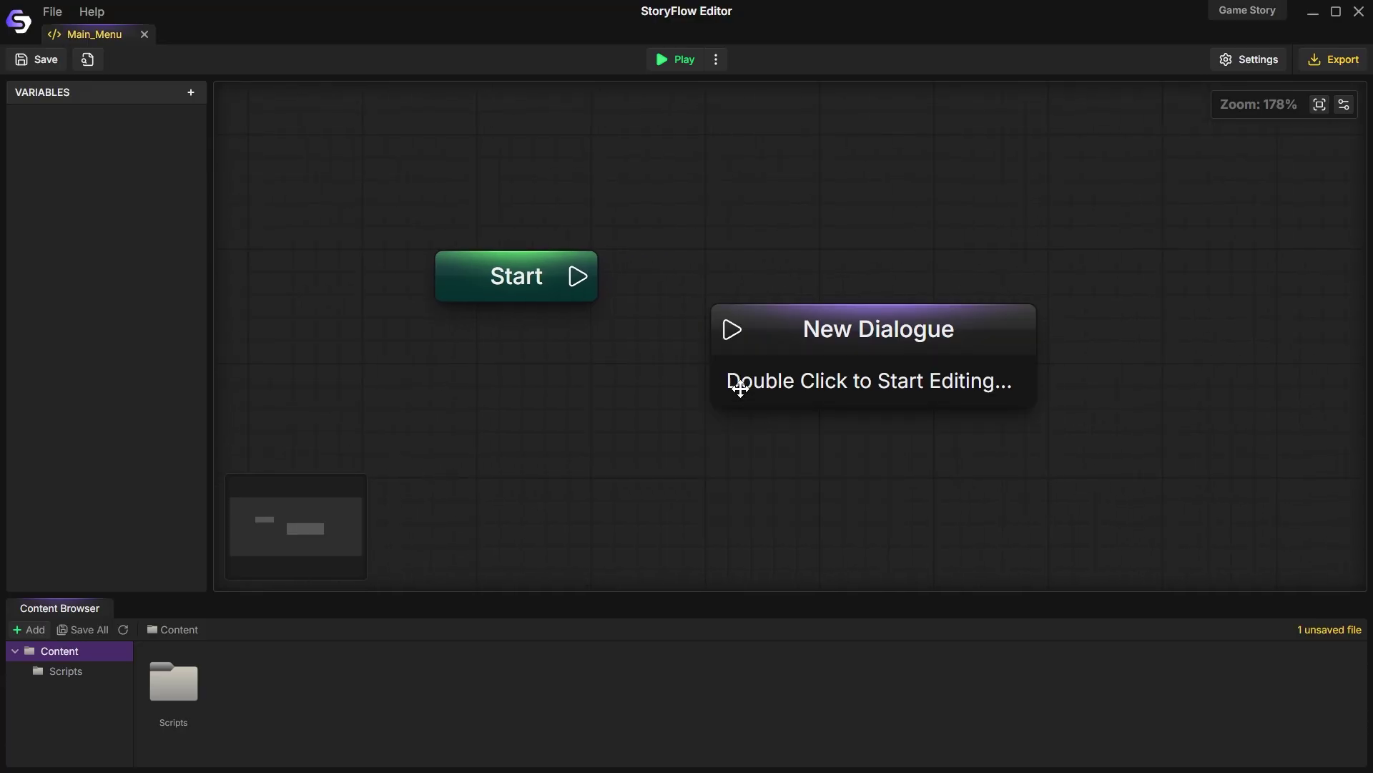
left_click_drag(574, 277, 780, 342)
left_click_drag(795, 334, 791, 282)
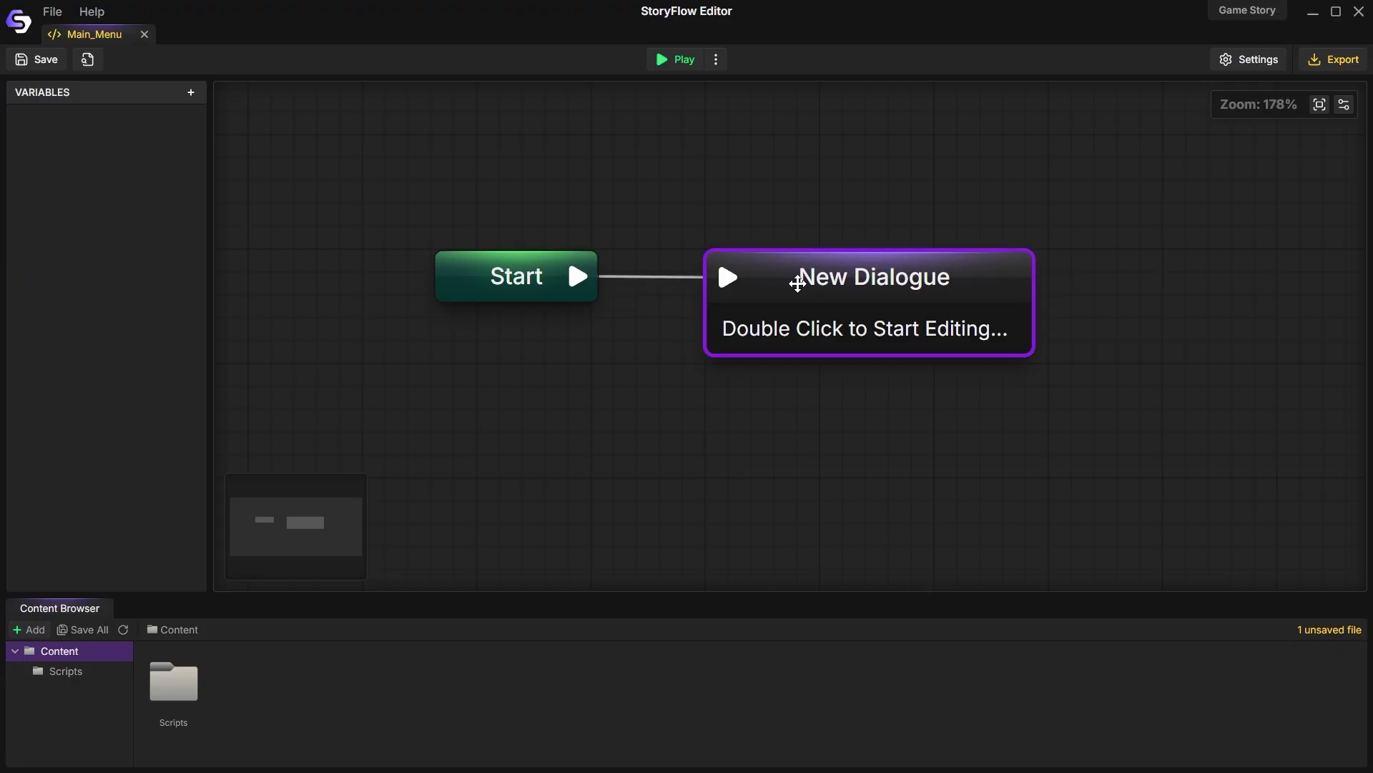
Step: Title the dialogue Main Menu, set its text to "This is an example of main menu..." and save the changes
double_click(798, 284)
left_click(1119, 299)
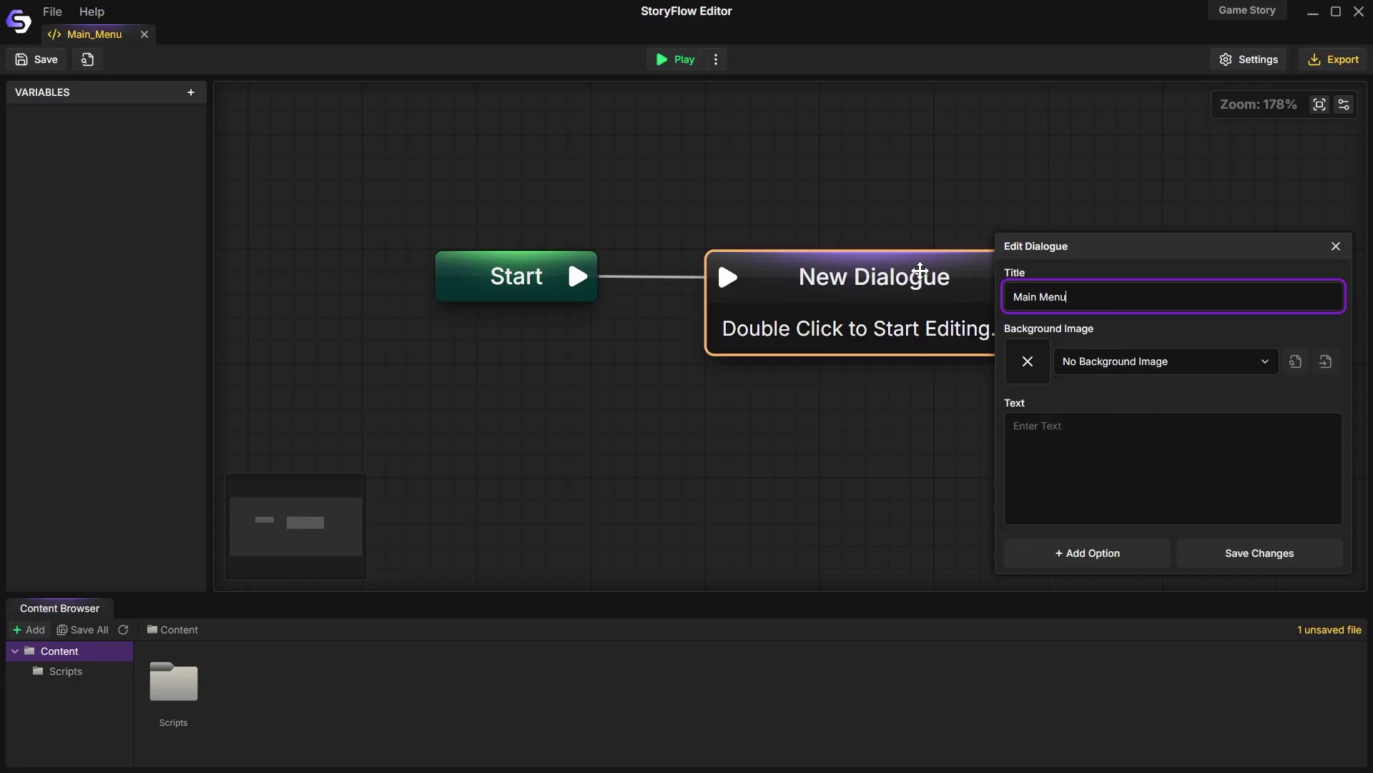
left_click(1117, 459)
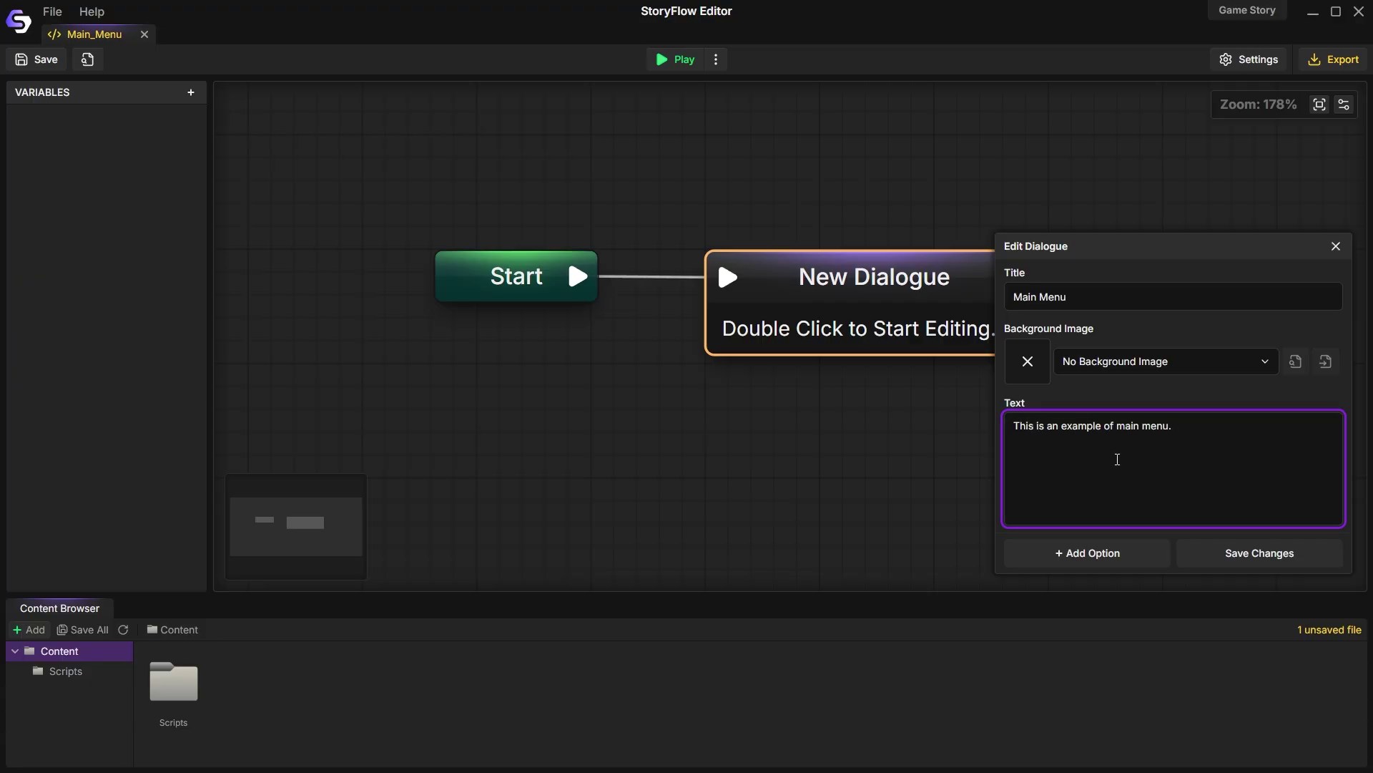
left_click(1190, 557)
Step: Add two options named Play and Exit to the Main Menu dialogue and save the changes
left_click(1141, 556)
left_click(1141, 556)
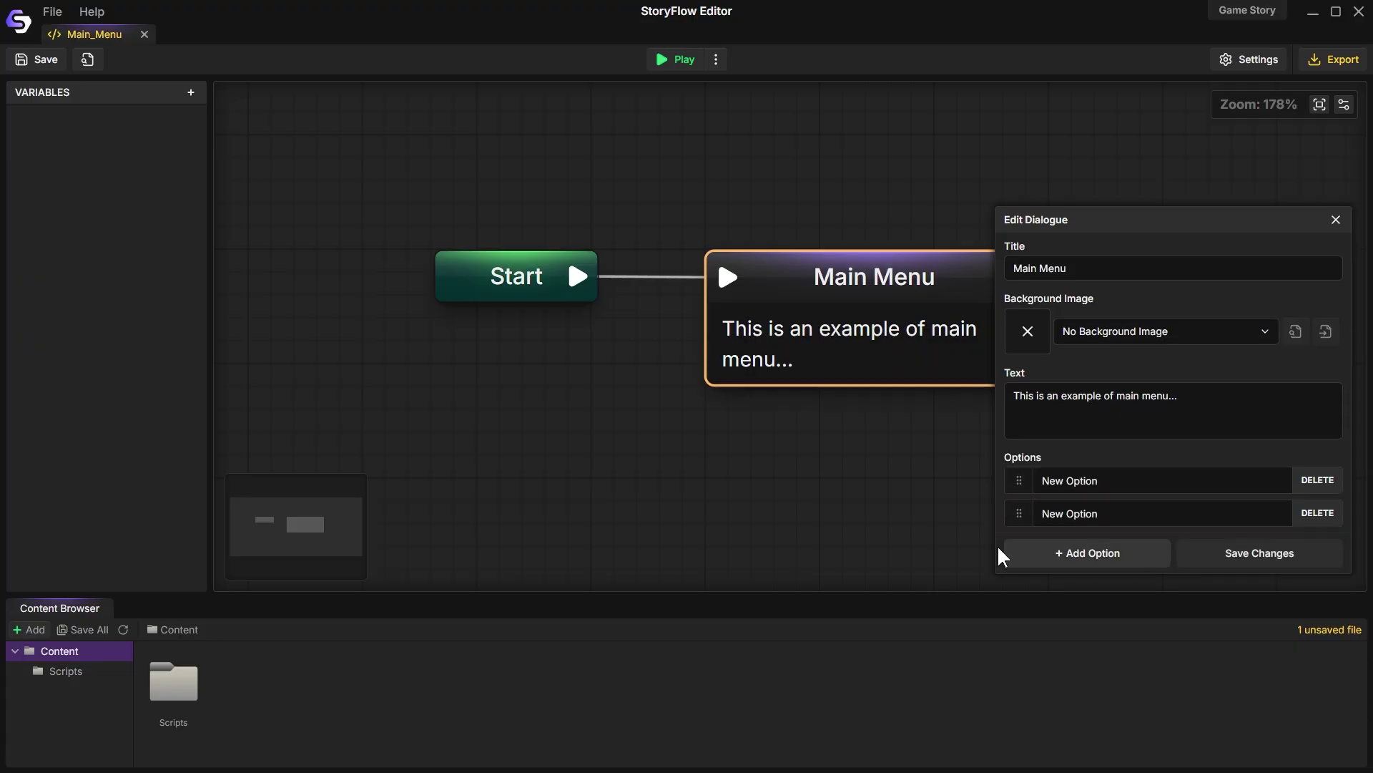
left_click(1150, 521)
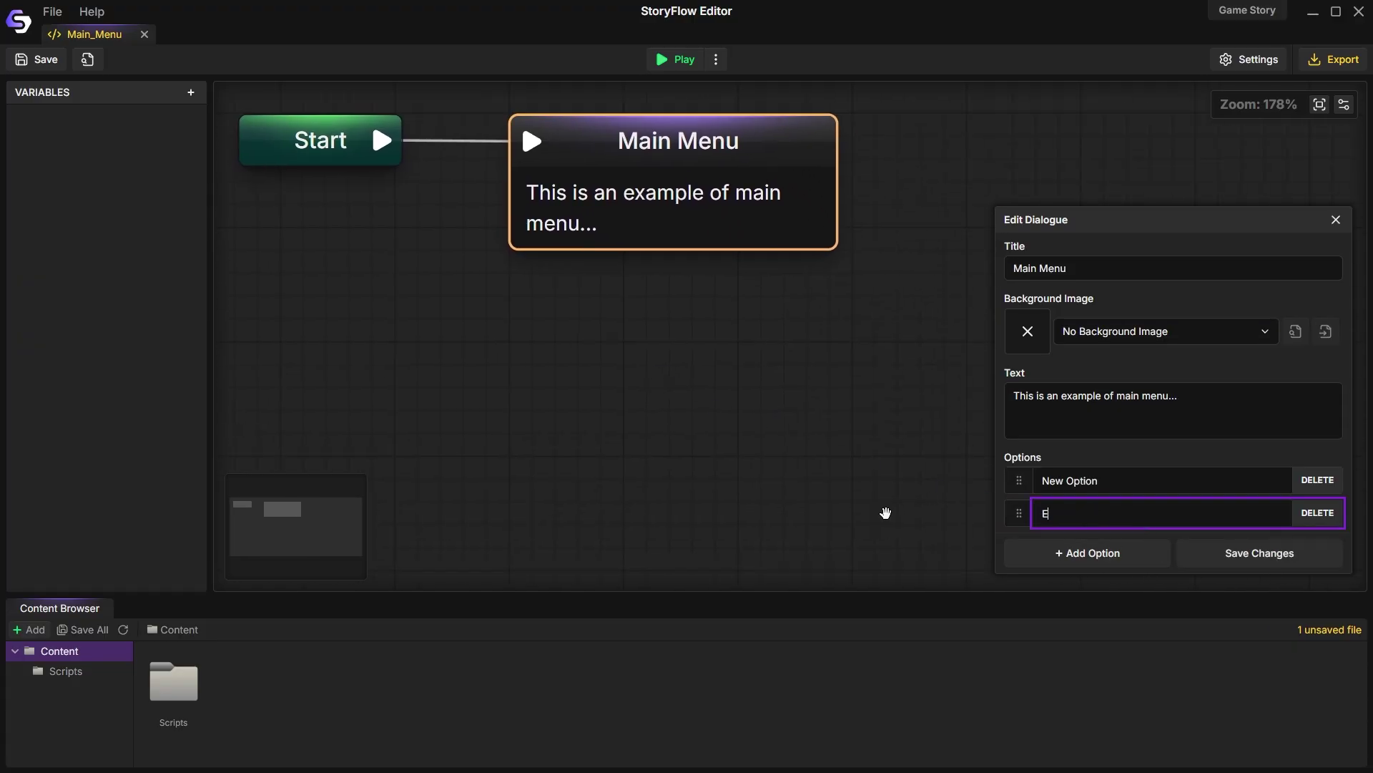
left_click(1125, 488)
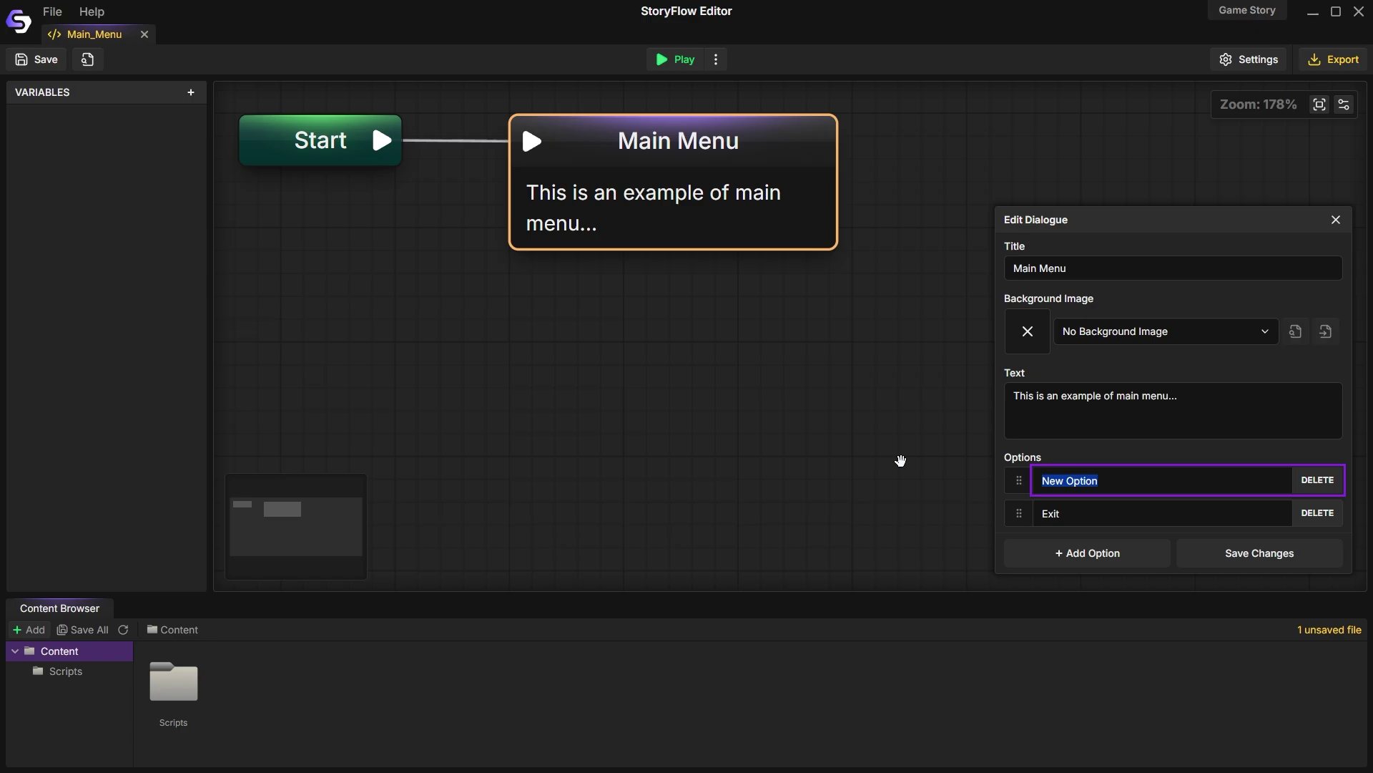
left_click(1230, 571)
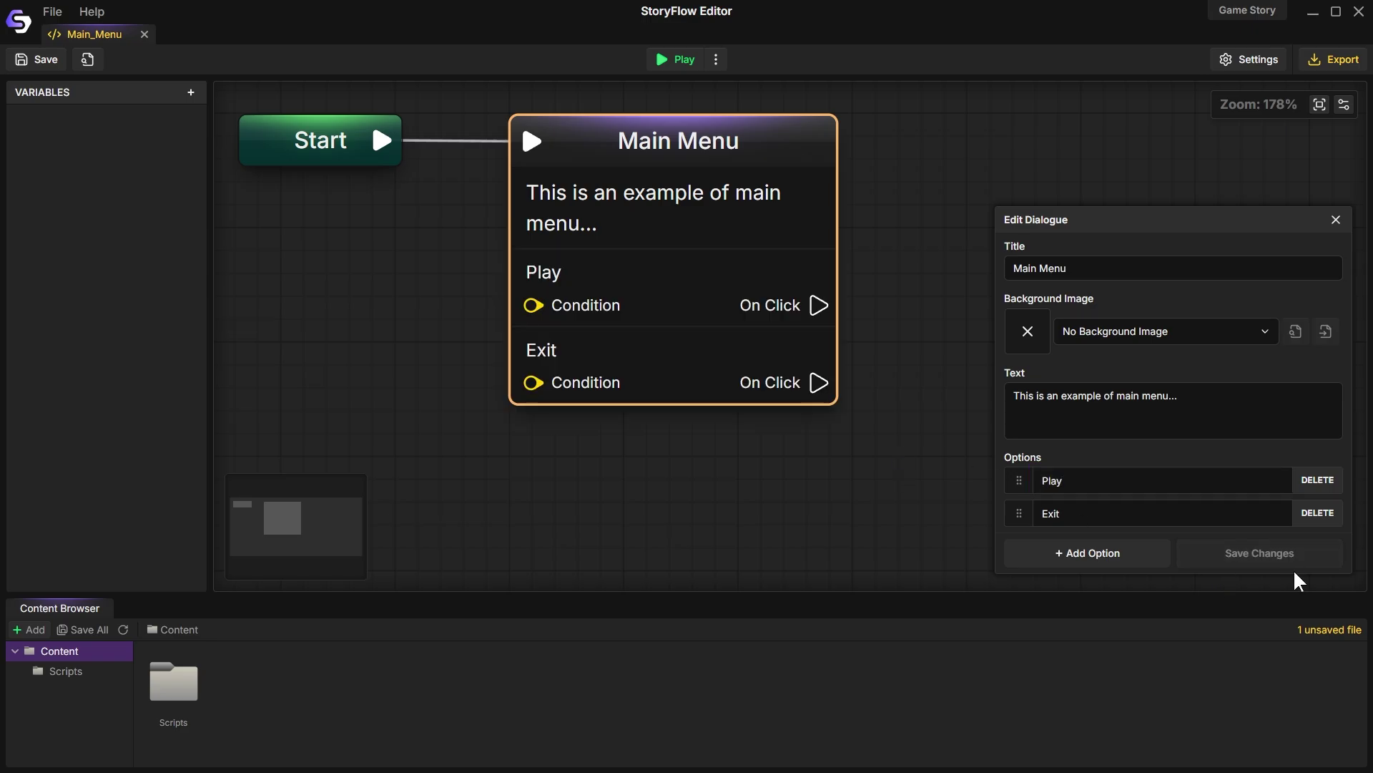
left_click(1336, 219)
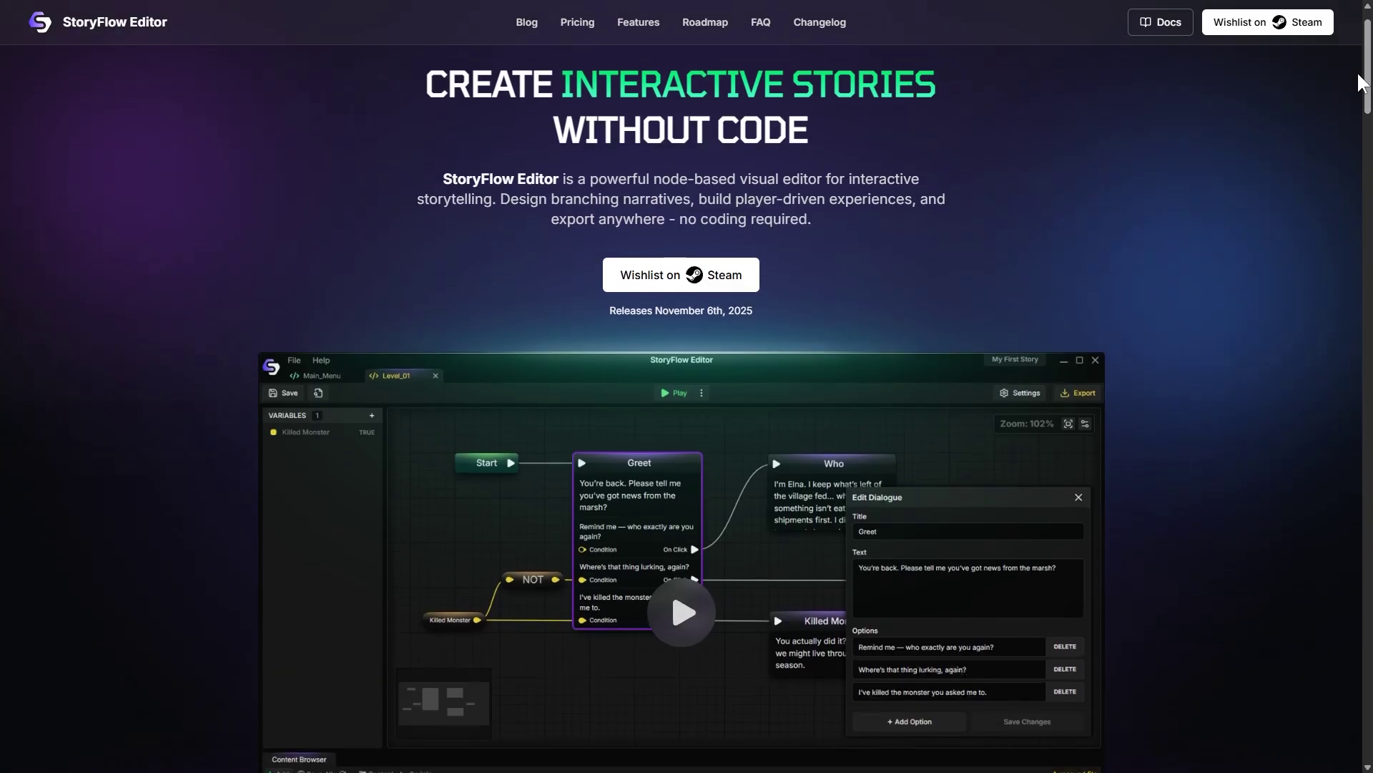
Step: Switch to the StoryFlow Editor website and review its home page through the latest posts, features and development roadmap
scroll(1359, 82, "down", 2)
scroll(1359, 82, "down", 5)
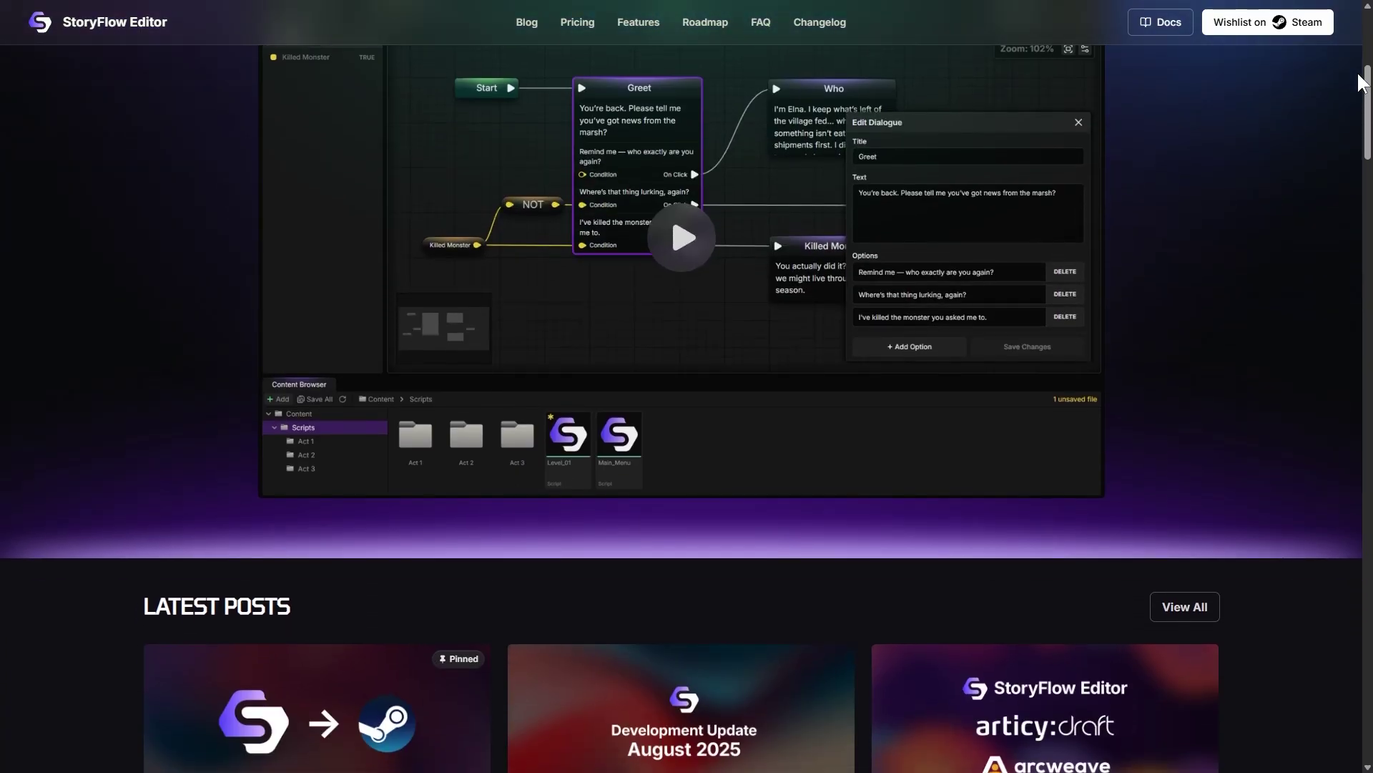
scroll(1359, 82, "down", 2)
scroll(1359, 82, "down", 8)
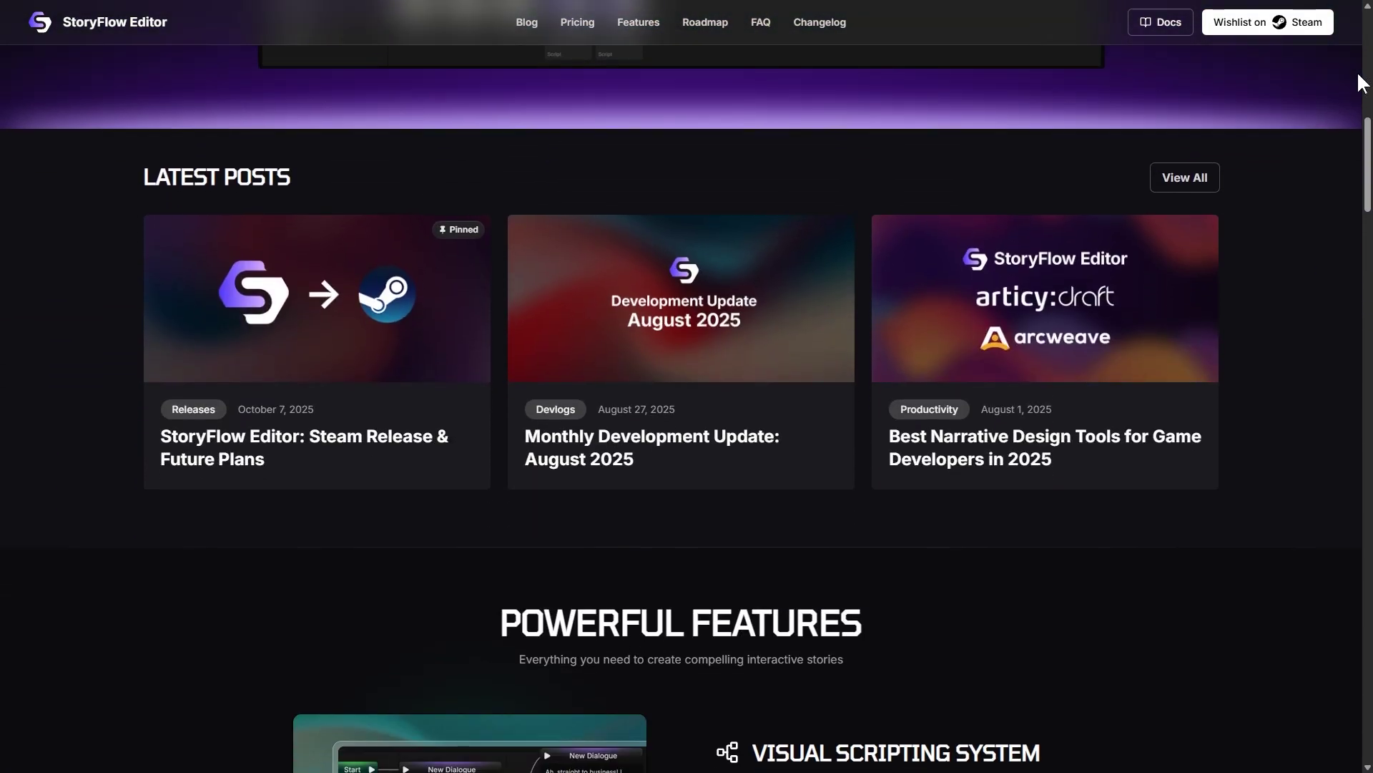
scroll(1359, 83, "down", 6)
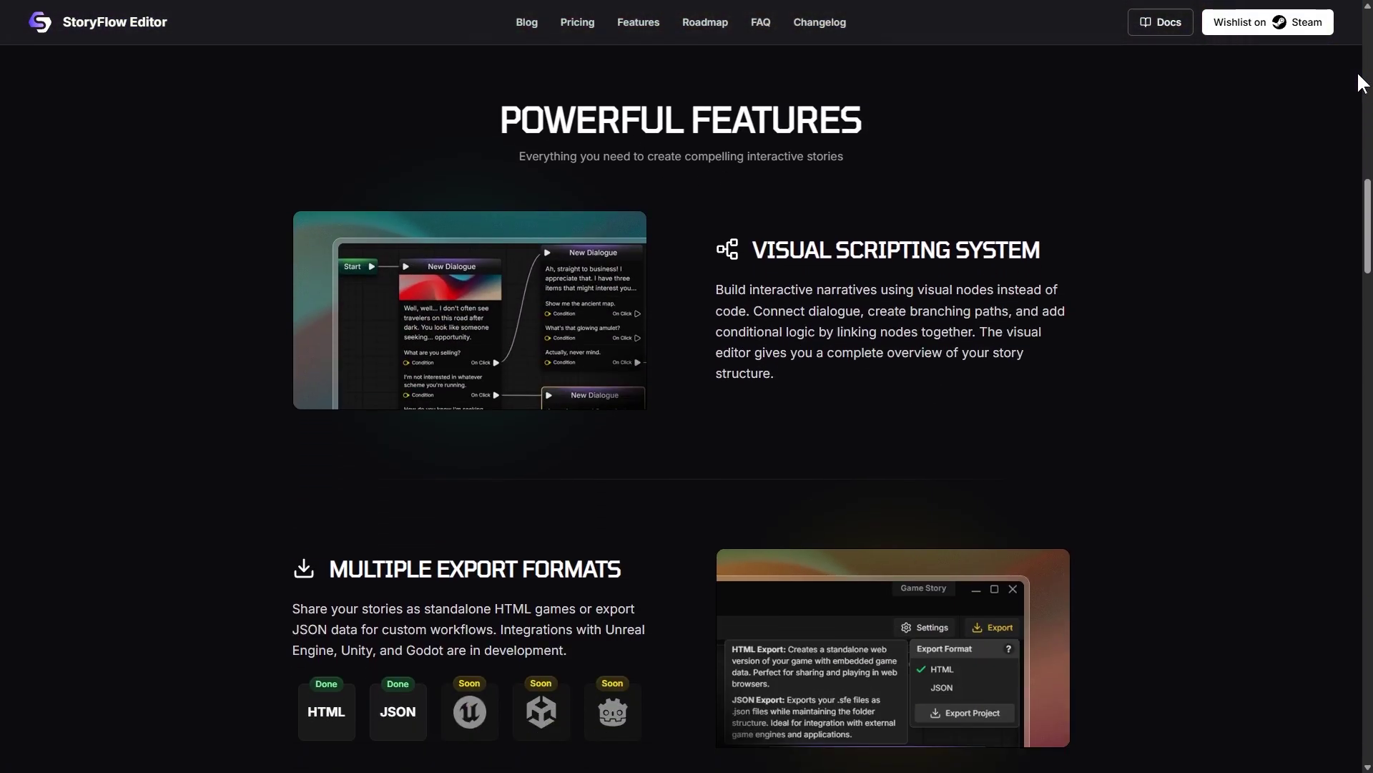
scroll(1359, 82, "down", 8)
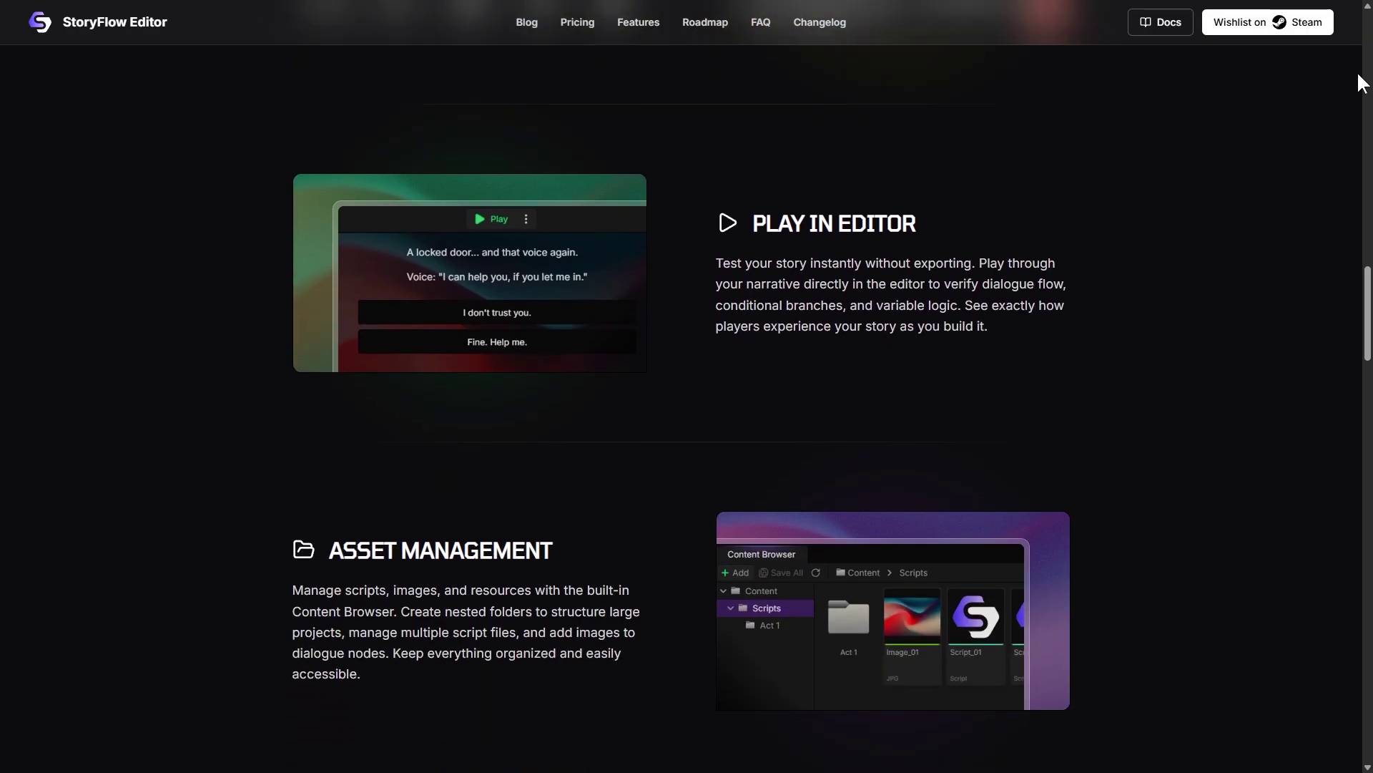
scroll(1360, 82, "down", 6)
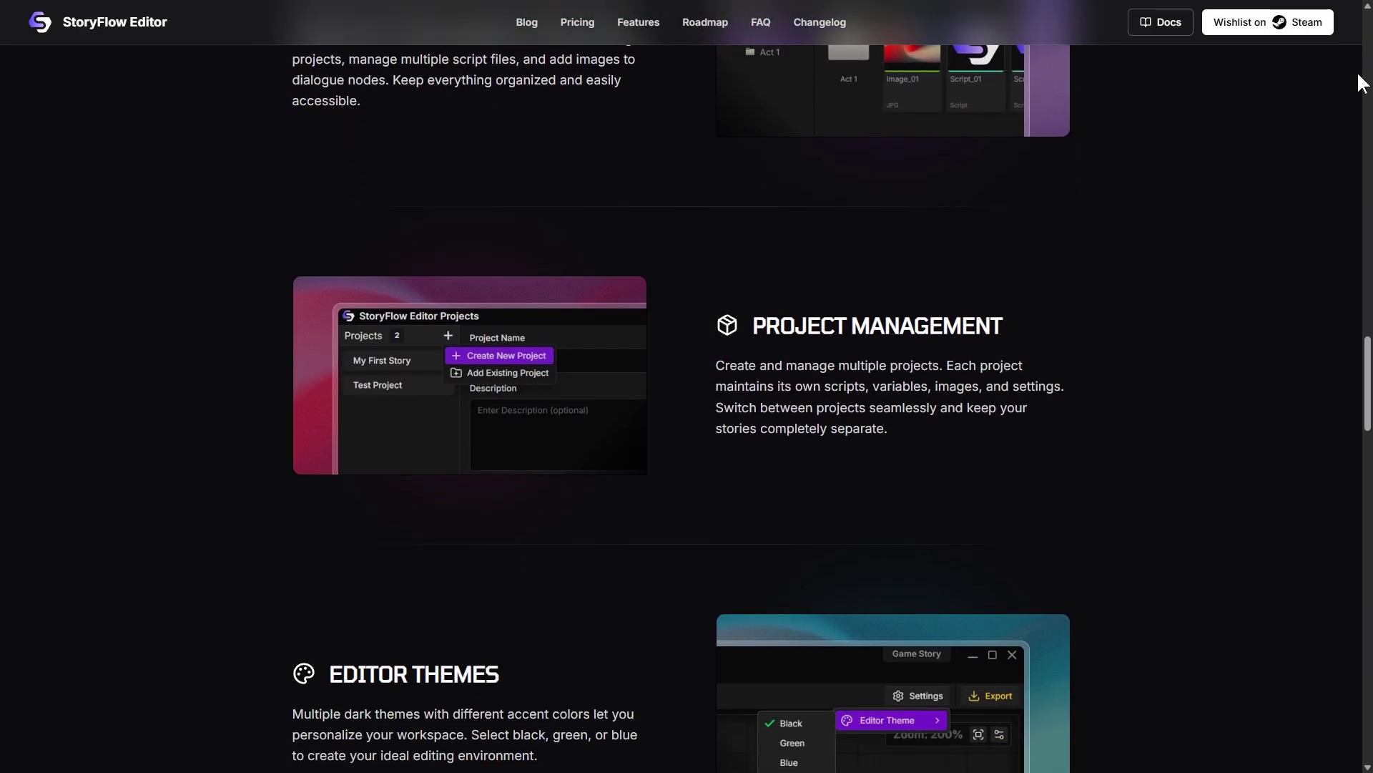
scroll(1360, 82, "down", 8)
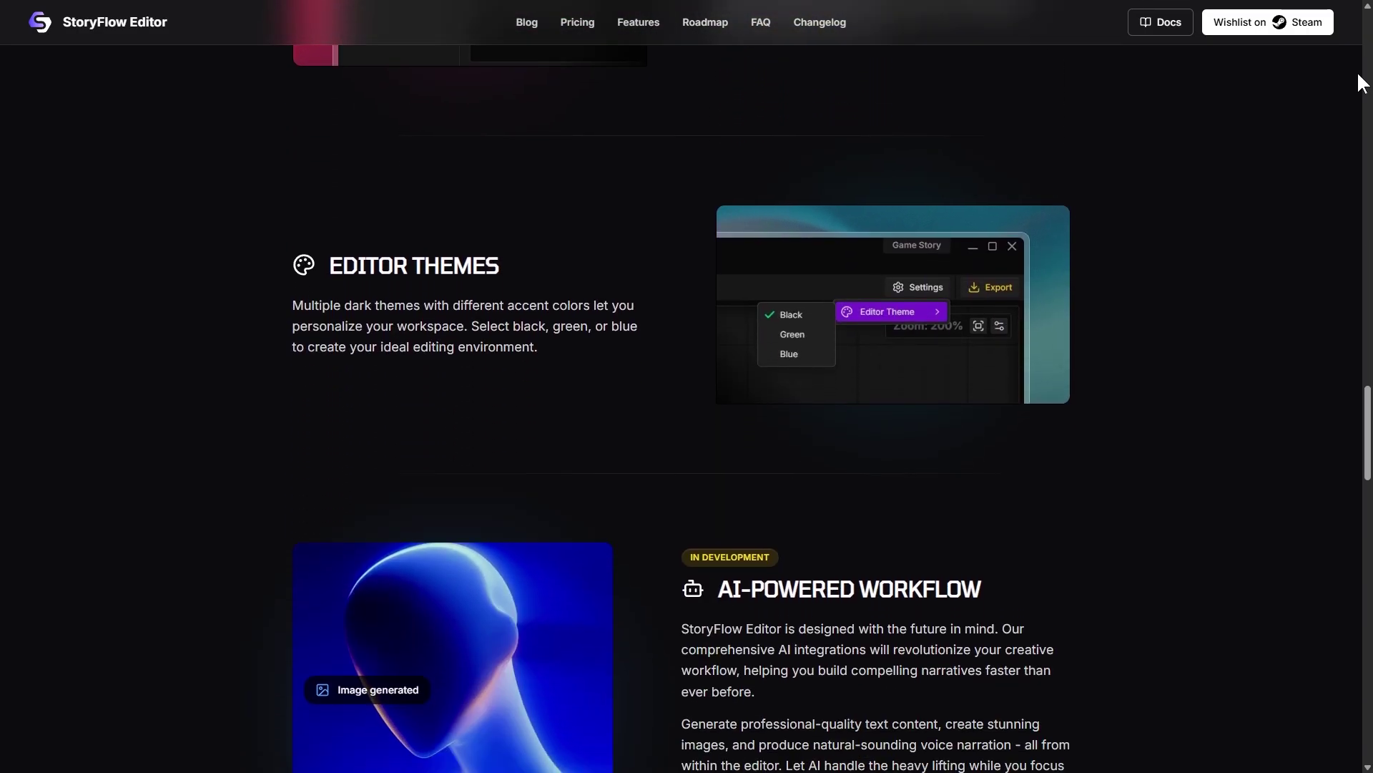
scroll(1362, 82, "down", 2)
scroll(1361, 82, "down", 4)
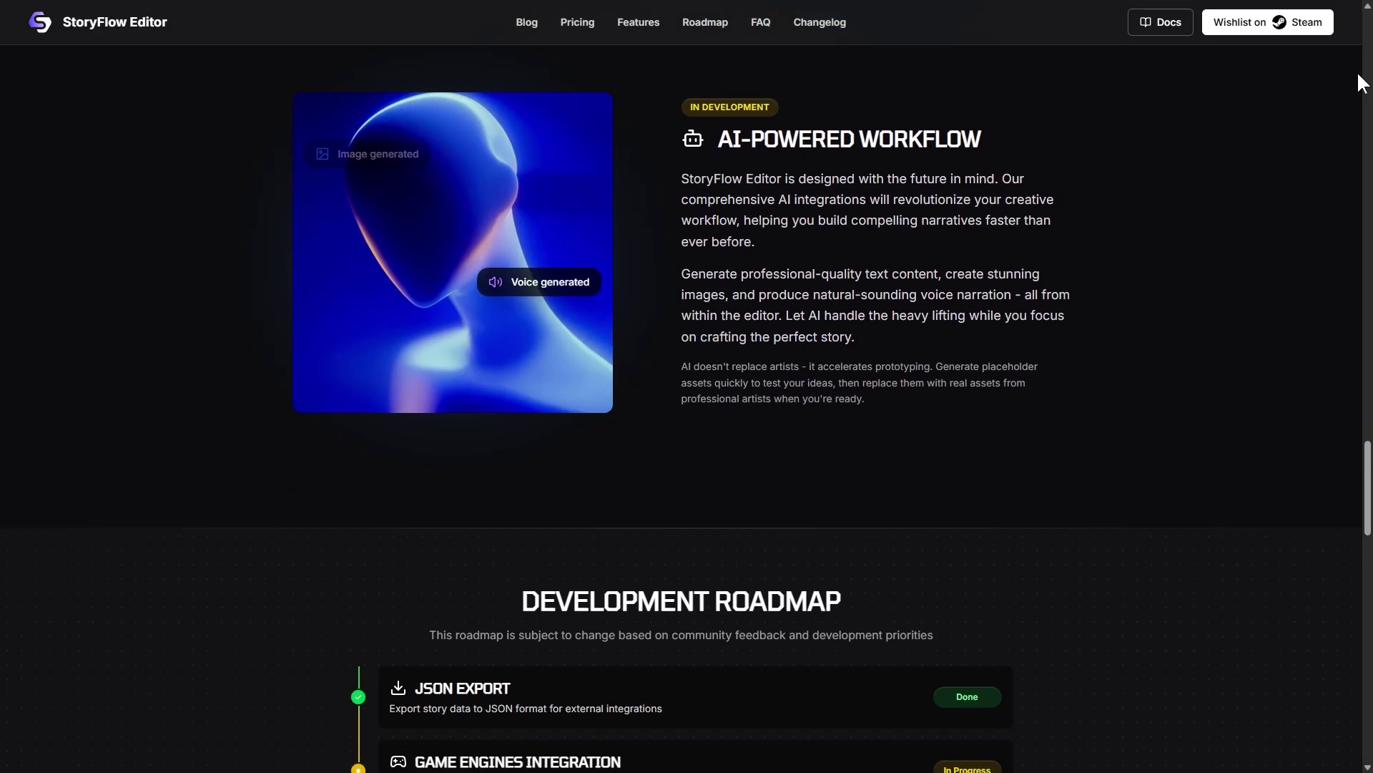
scroll(1362, 82, "down", 2)
scroll(1362, 82, "down", 2)
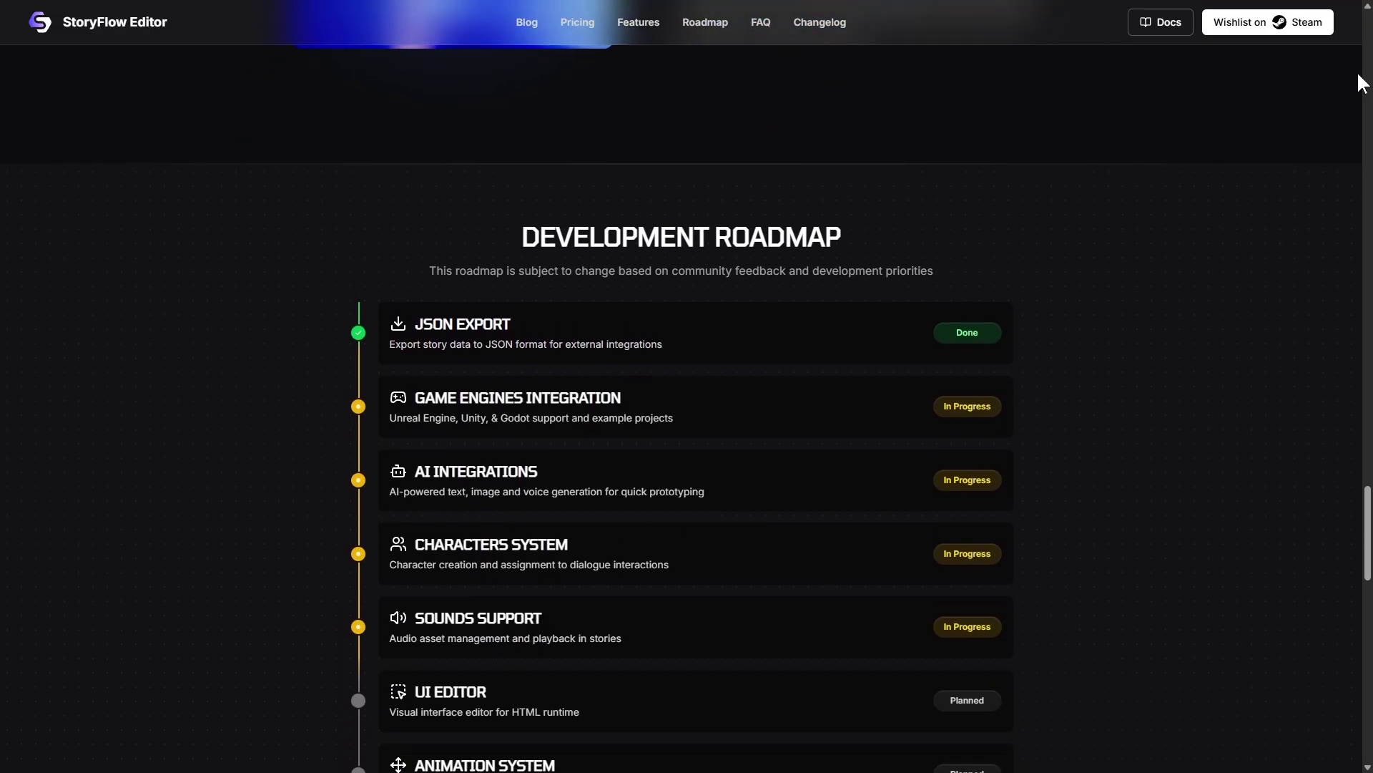
scroll(1362, 82, "down", 1)
scroll(1362, 82, "down", 7)
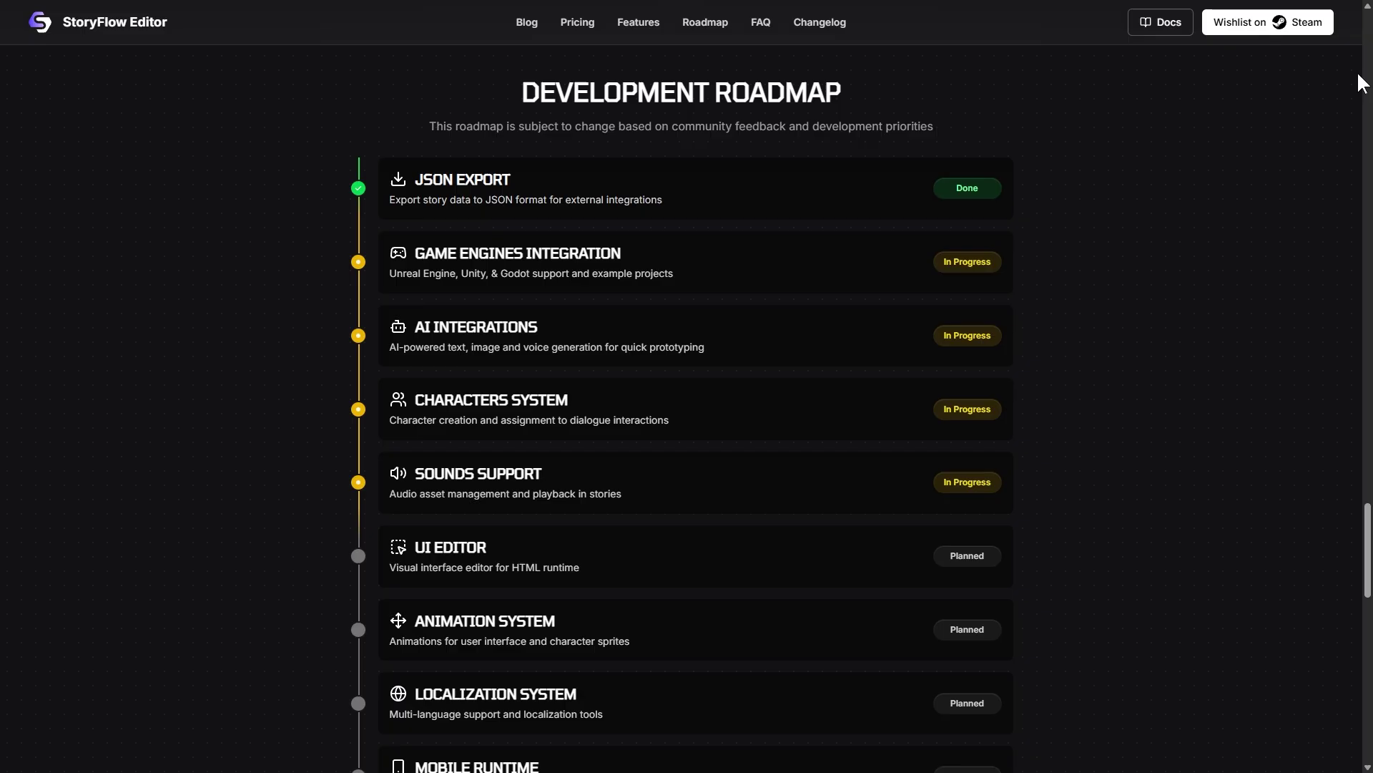
Step: Review the end of the development roadmap and the frequently asked questions on the website
scroll(1361, 82, "down", 9)
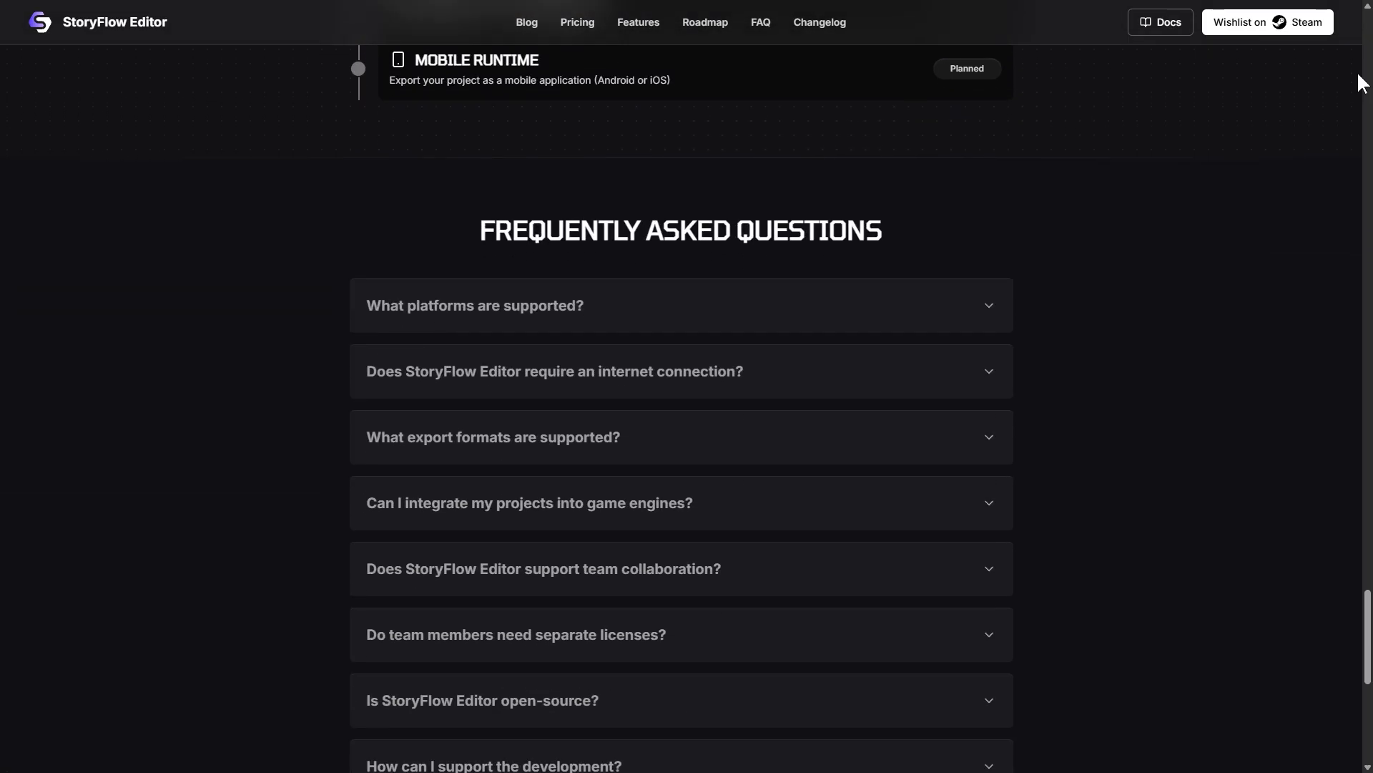
scroll(1361, 82, "down", 2)
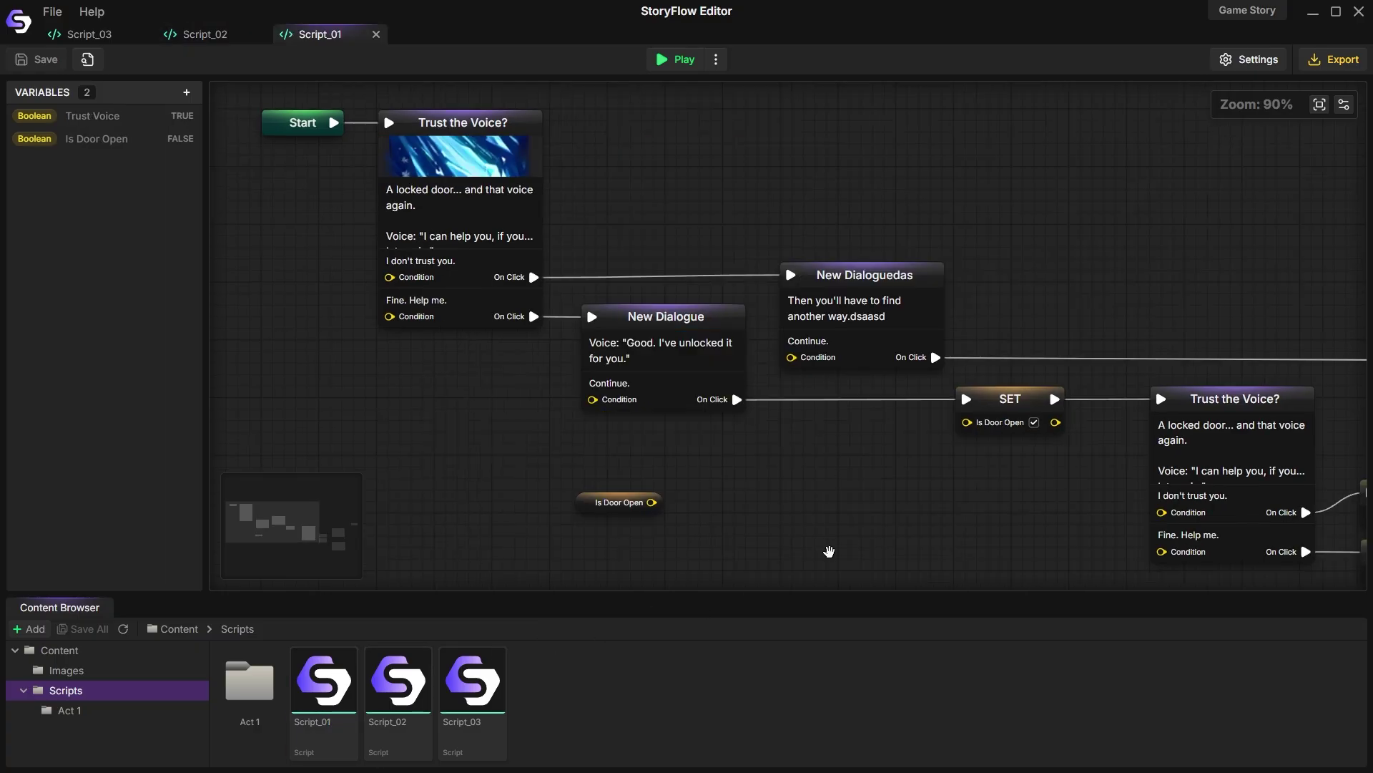
Step: Switch back to StoryFlow Editor, delete the unconnected Is Door Open variable node from Script_01 and save the script
left_click_drag(828, 552, 625, 429)
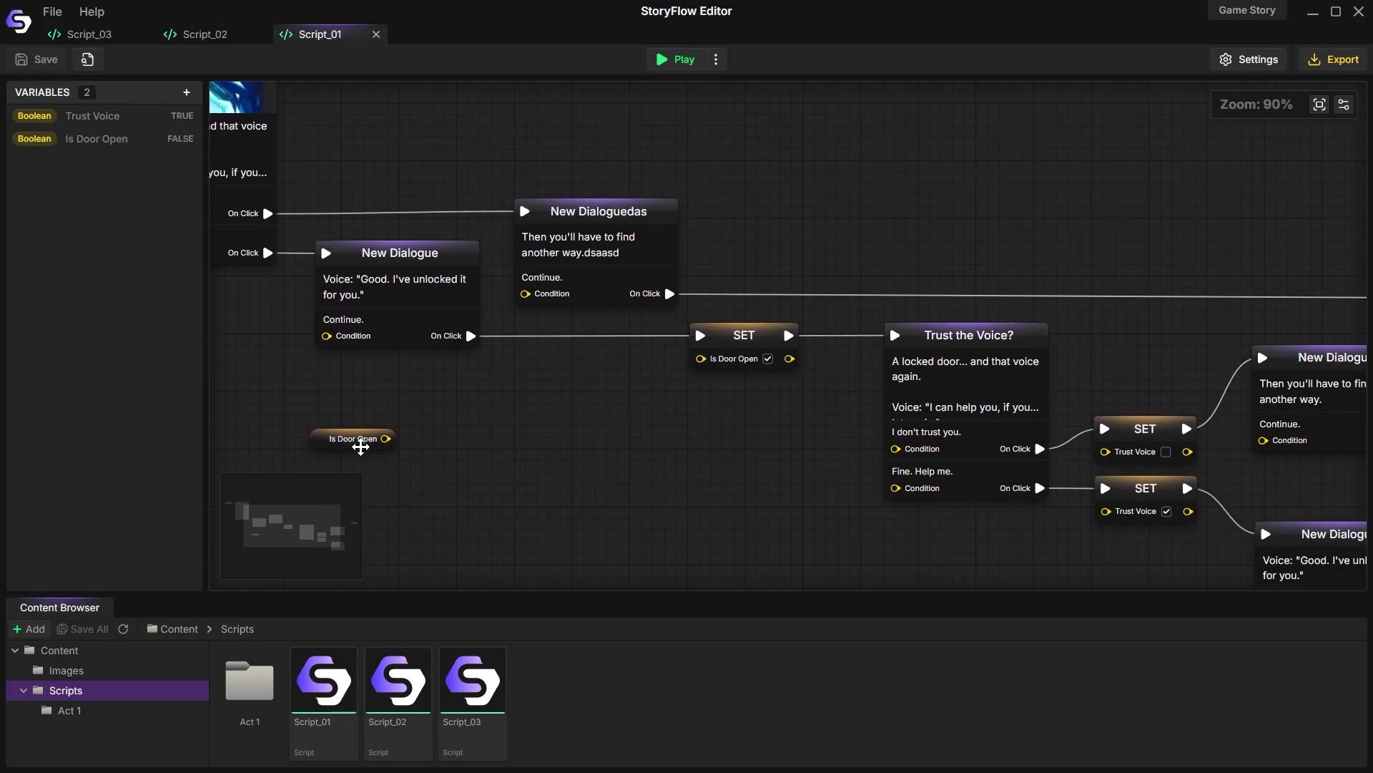
left_click(360, 446)
left_click_drag(538, 445, 654, 437)
key("Delete")
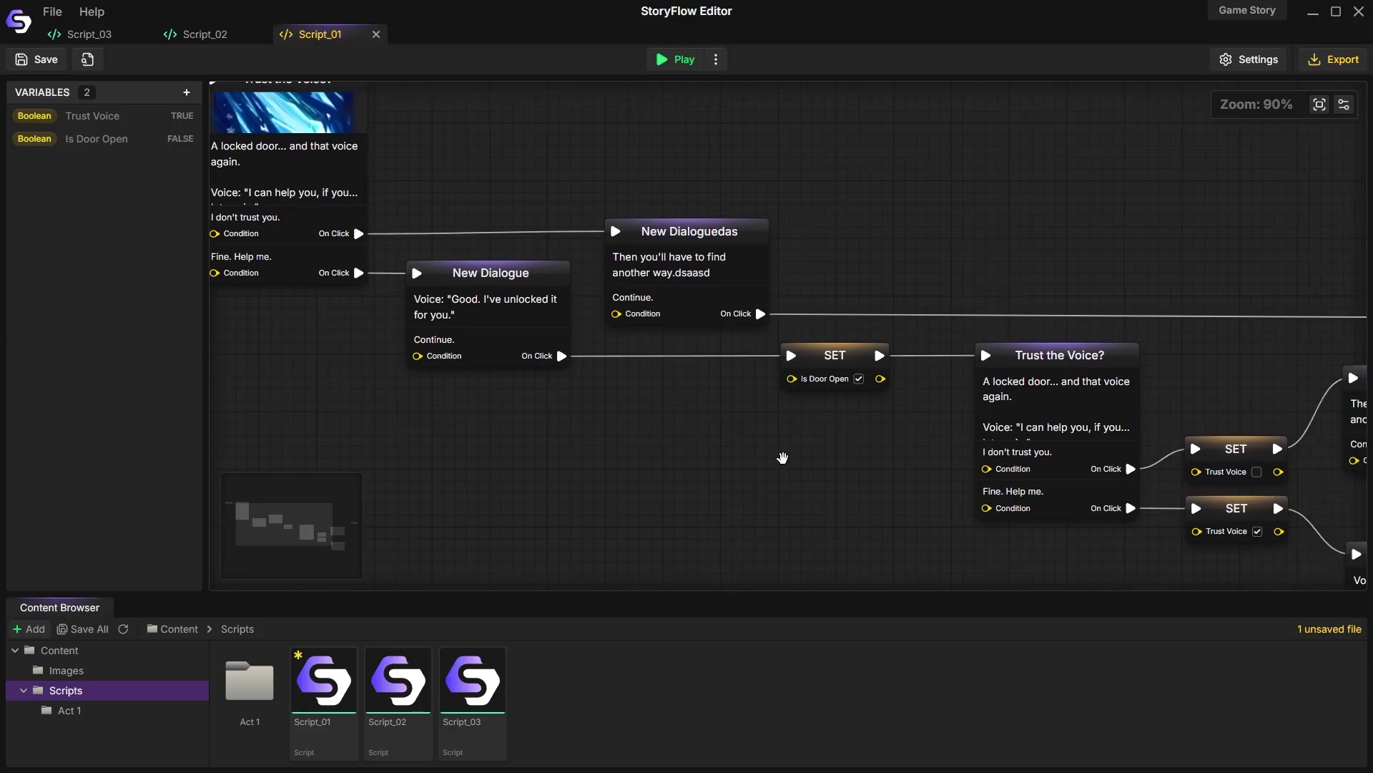
left_click_drag(1098, 535, 784, 435)
key("ctrl+s")
Step: Shift the New Dialogue node that follows the "Fine. Help me." option slightly and save Script_01
mouse_move(1162, 397)
left_mouse_down()
mouse_move(1140, 401)
mouse_move(1162, 438)
left_mouse_up()
scroll(1050, 440, "down", 2)
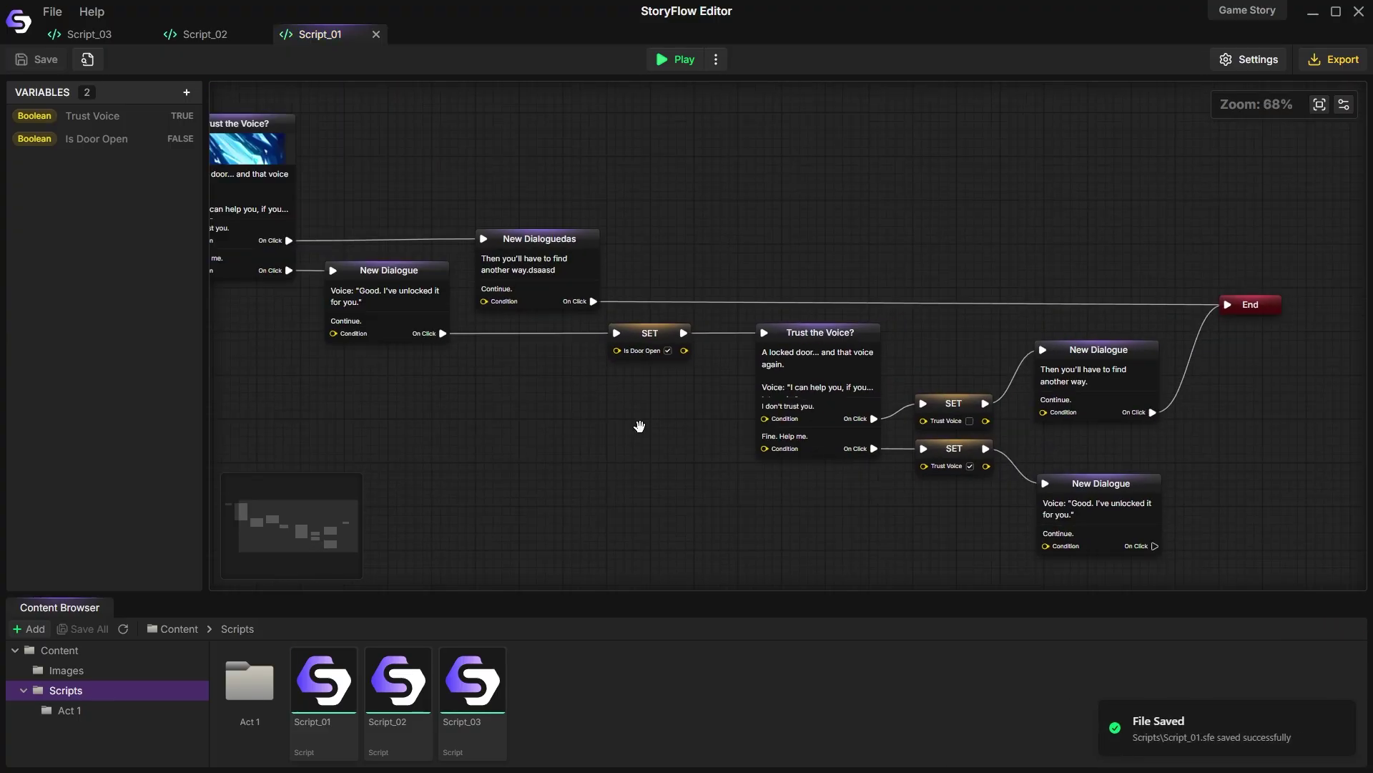
left_click_drag(639, 427, 805, 430)
mouse_move(599, 347)
left_mouse_down()
mouse_move(819, 420)
mouse_move(610, 368)
left_mouse_up()
scroll(608, 400, "up", 3)
left_click_drag(642, 411, 893, 524)
left_click_drag(776, 386, 734, 368)
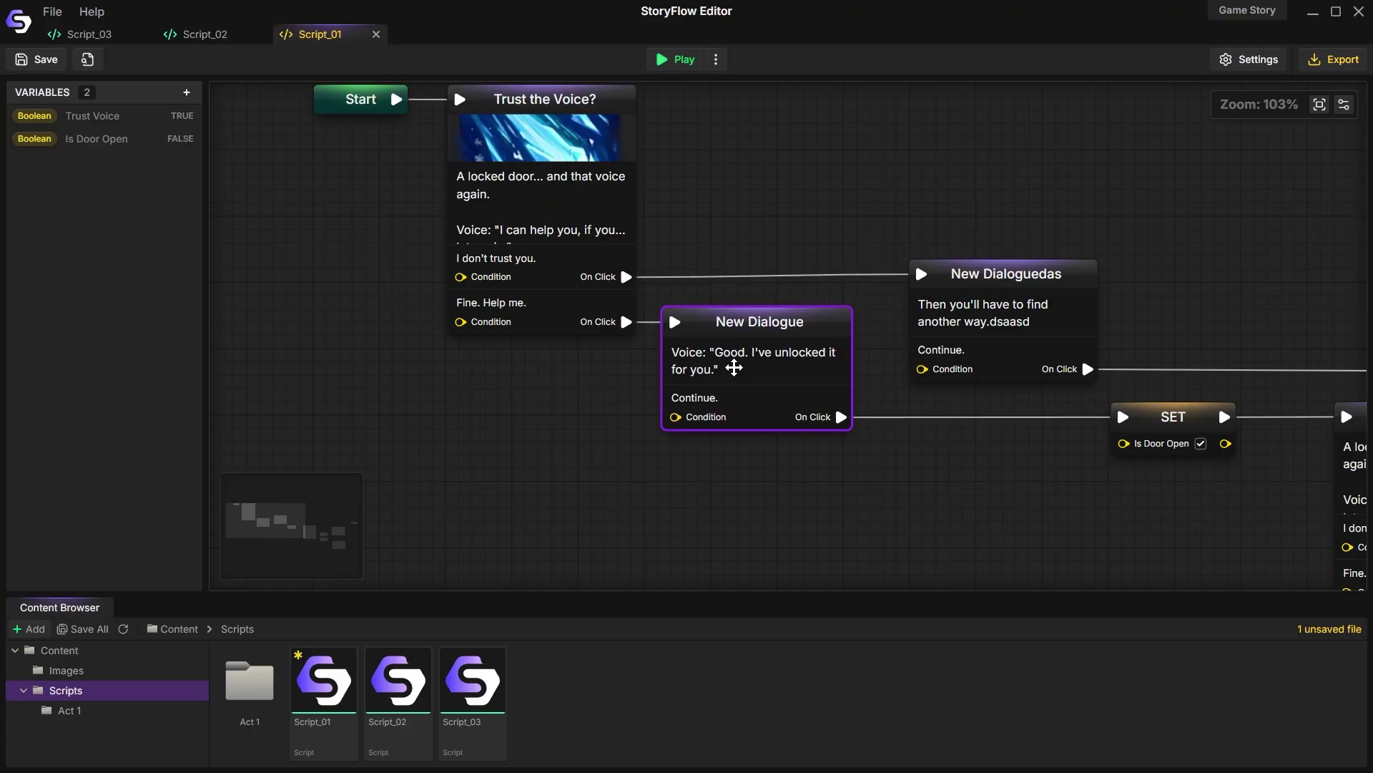
key("ctrl+s")
Step: Look over the Script_01 graph, from the Start node through the dialogue branches
left_click_drag(977, 456, 920, 462)
left_click_drag(753, 250, 948, 393)
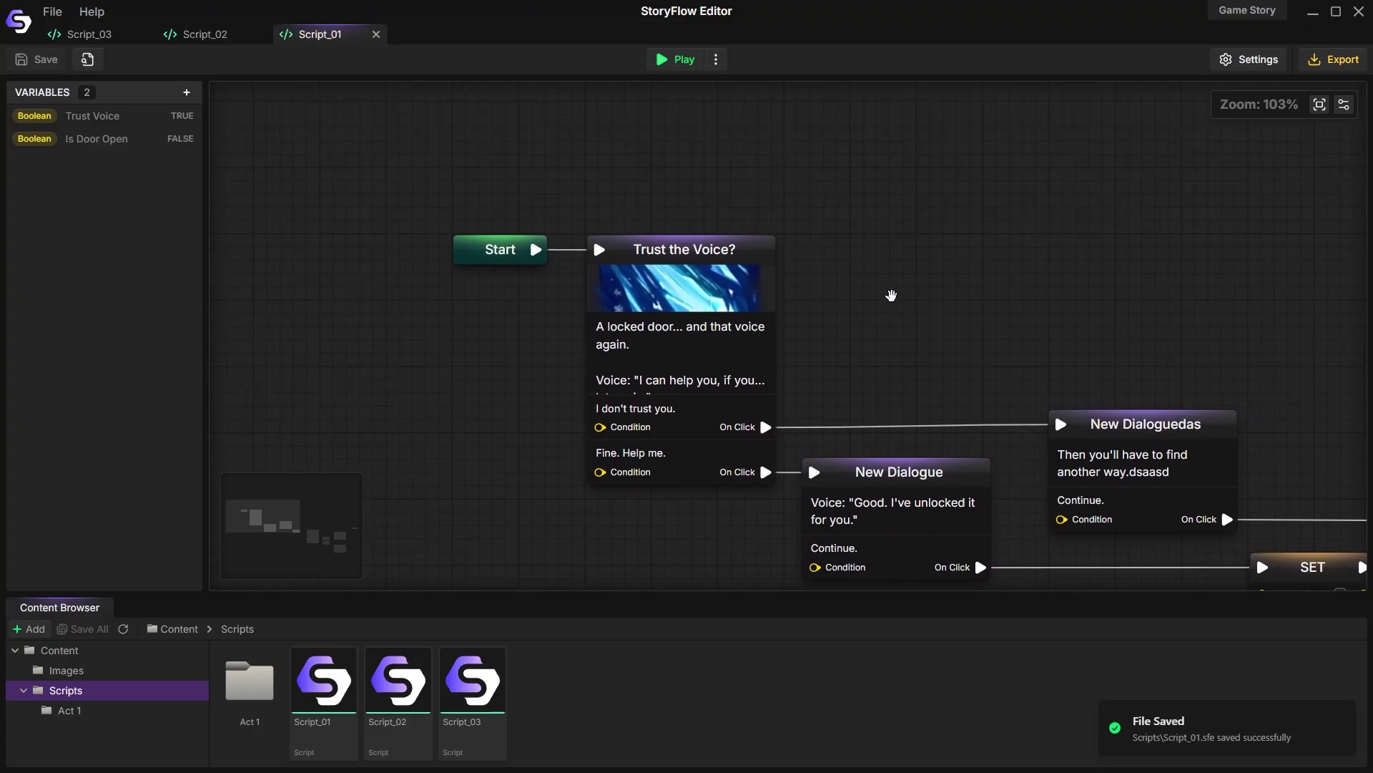
left_click_drag(1047, 364, 748, 219)
left_click_drag(899, 238, 570, 199)
left_click_drag(681, 463, 483, 247)
left_click_drag(596, 275, 859, 275)
left_click_drag(788, 297, 1211, 475)
left_click_drag(806, 435, 943, 483)
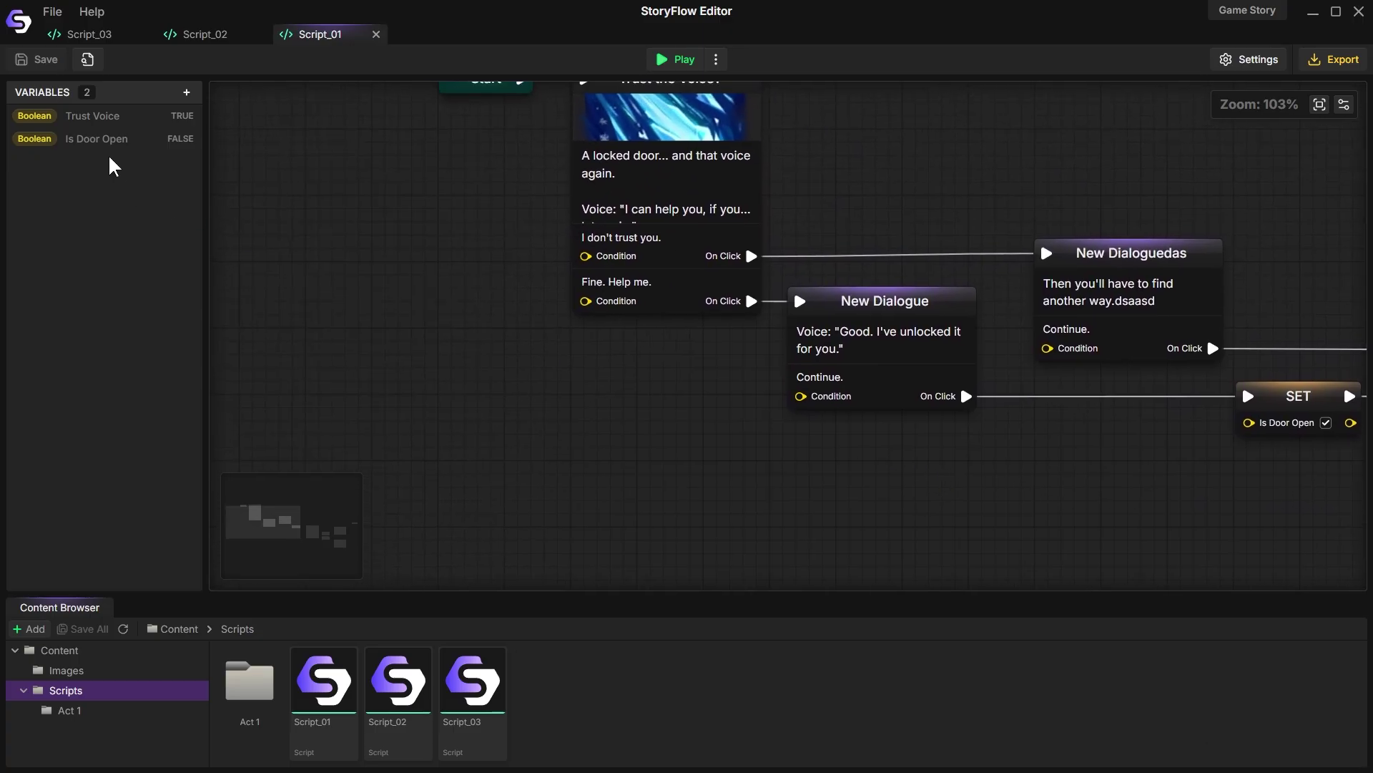
Step: Add Get nodes for the Is Door Open and Trust Voice variables below the first Trust the Voice? dialogue
left_click_drag(100, 139, 641, 451)
left_click(601, 290)
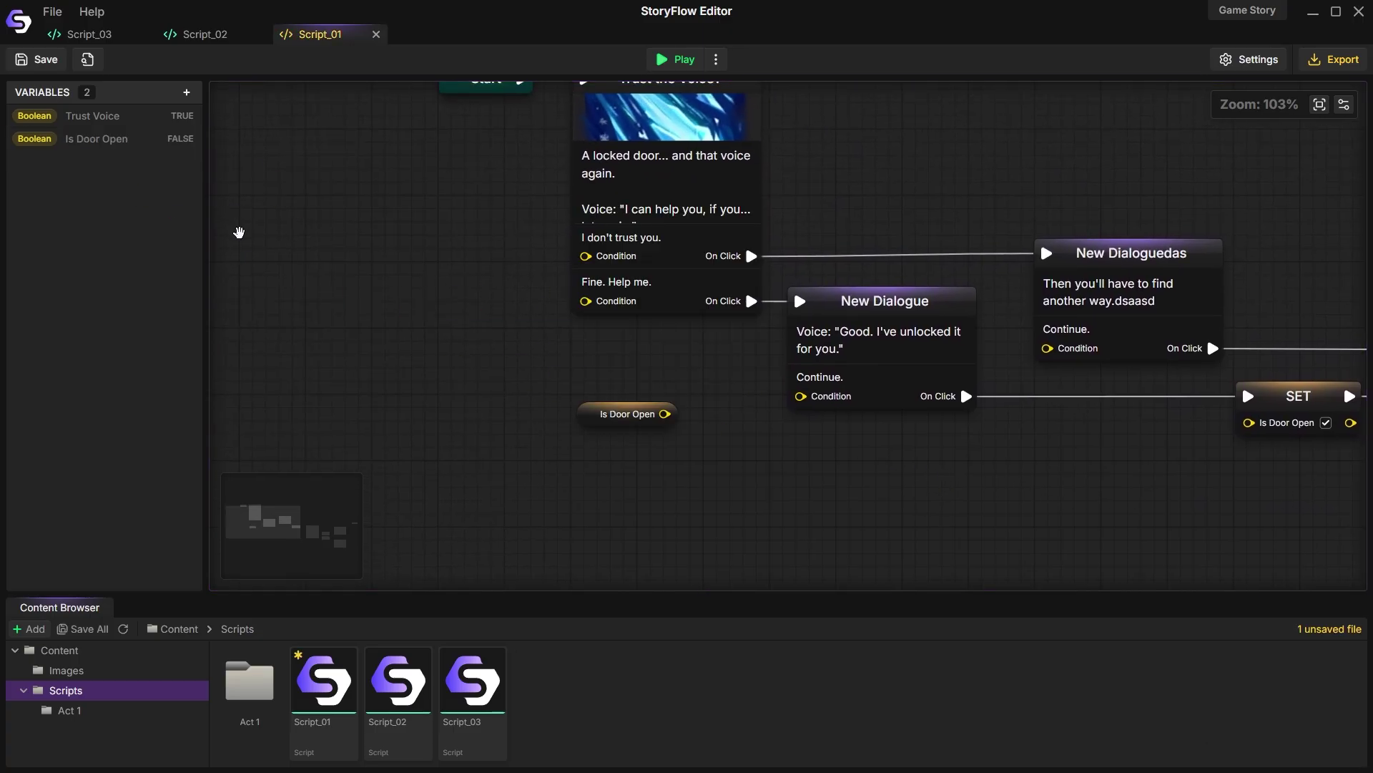
left_click_drag(40, 116, 616, 462)
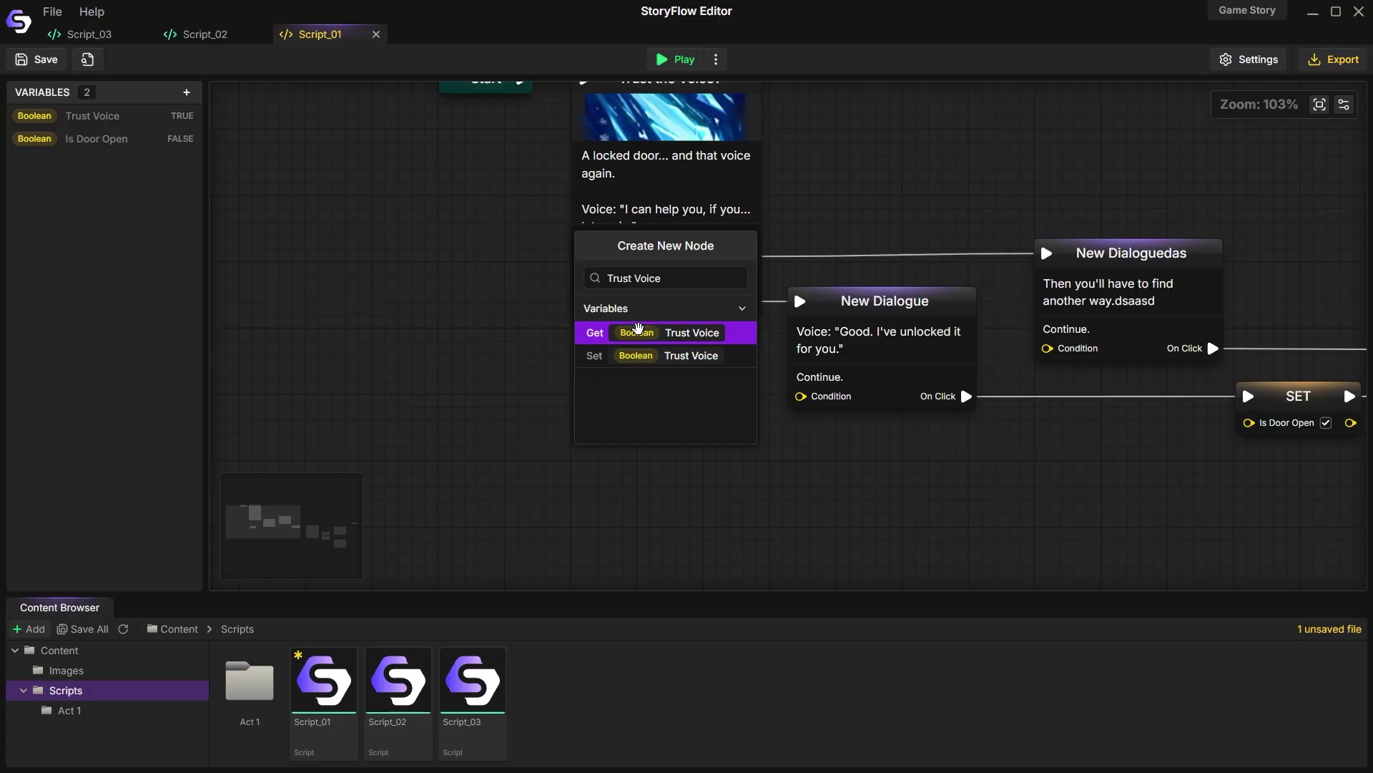
left_click(639, 329)
left_click_drag(774, 455, 356, 339)
left_click_drag(683, 387, 157, 369)
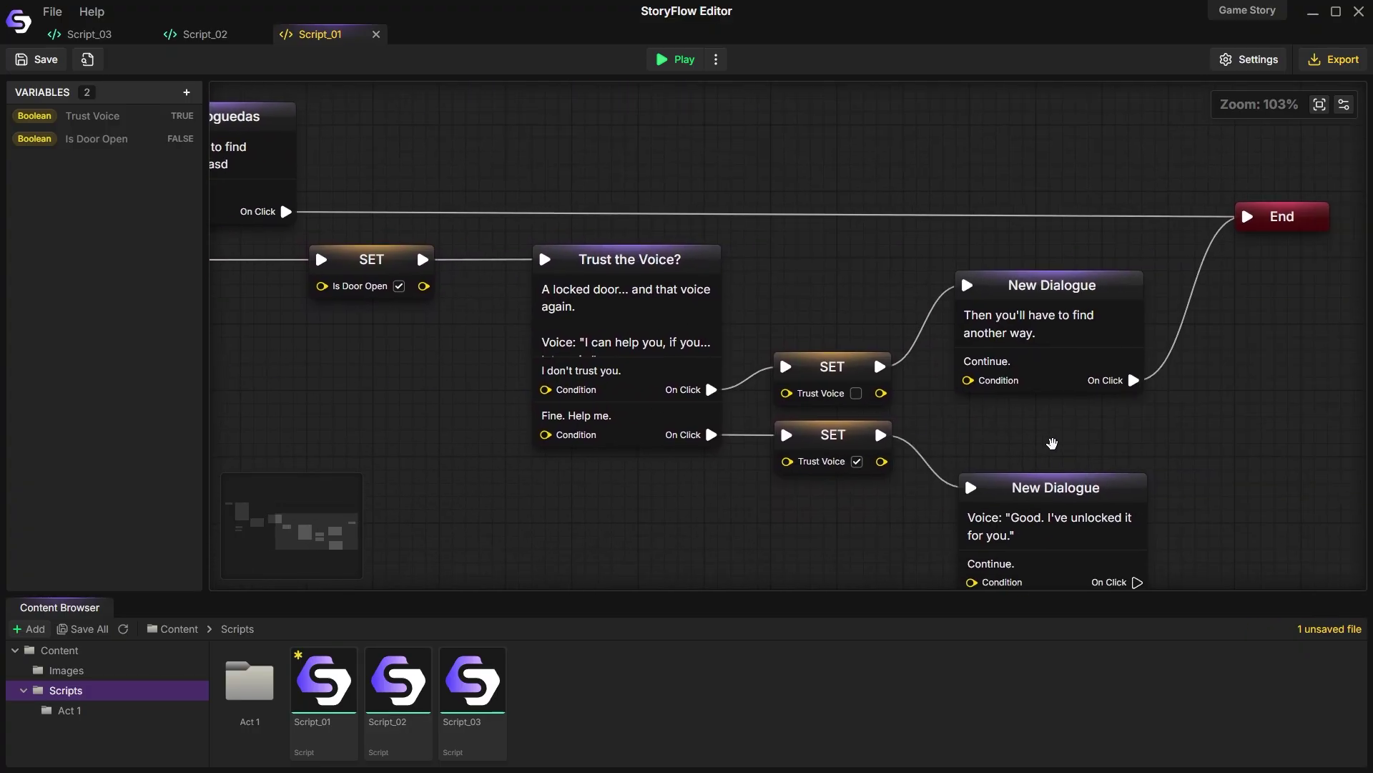
left_click_drag(1052, 443, 1251, 365)
scroll(746, 382, "down", 2)
left_click_drag(568, 302, 618, 300)
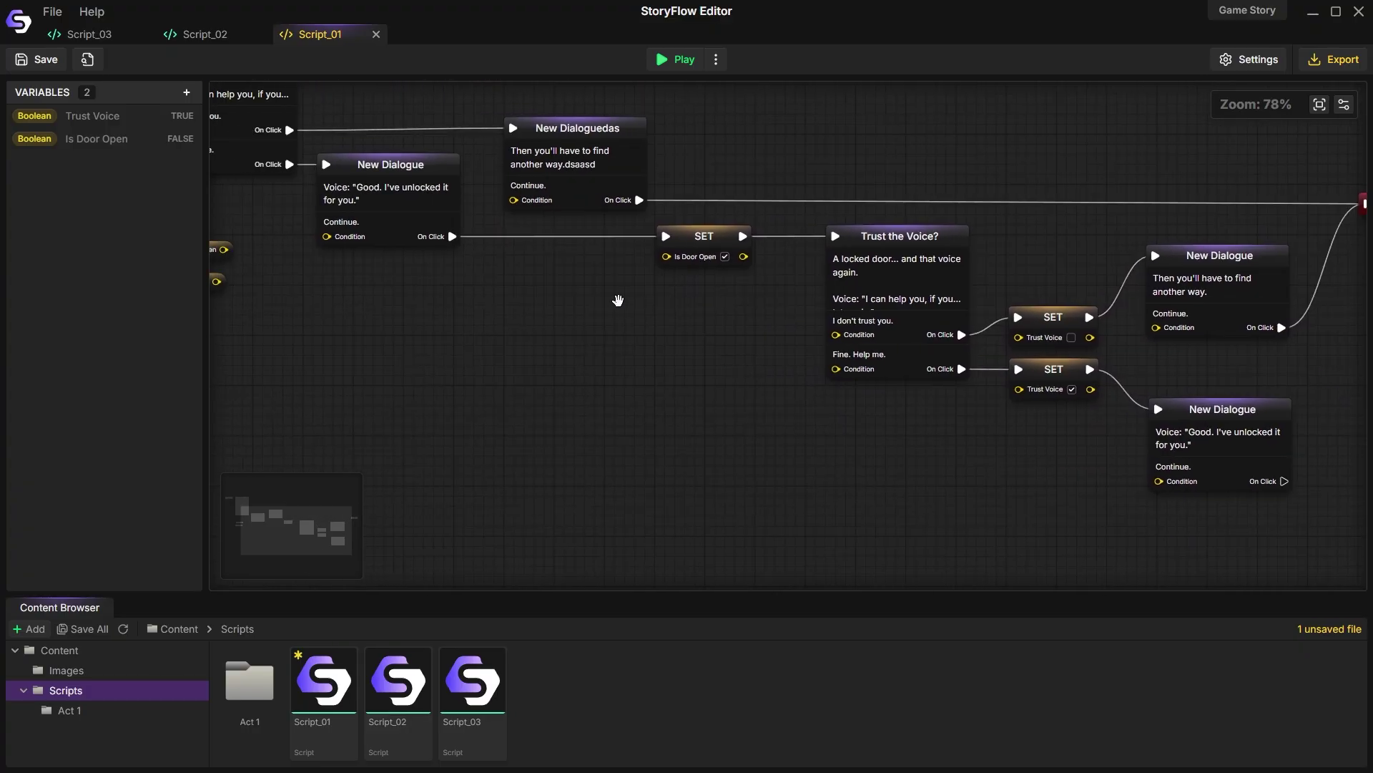
Step: Save Script_01 and play-test the story, answering "I don't trust you." and continuing to the end
key("ctrl+s")
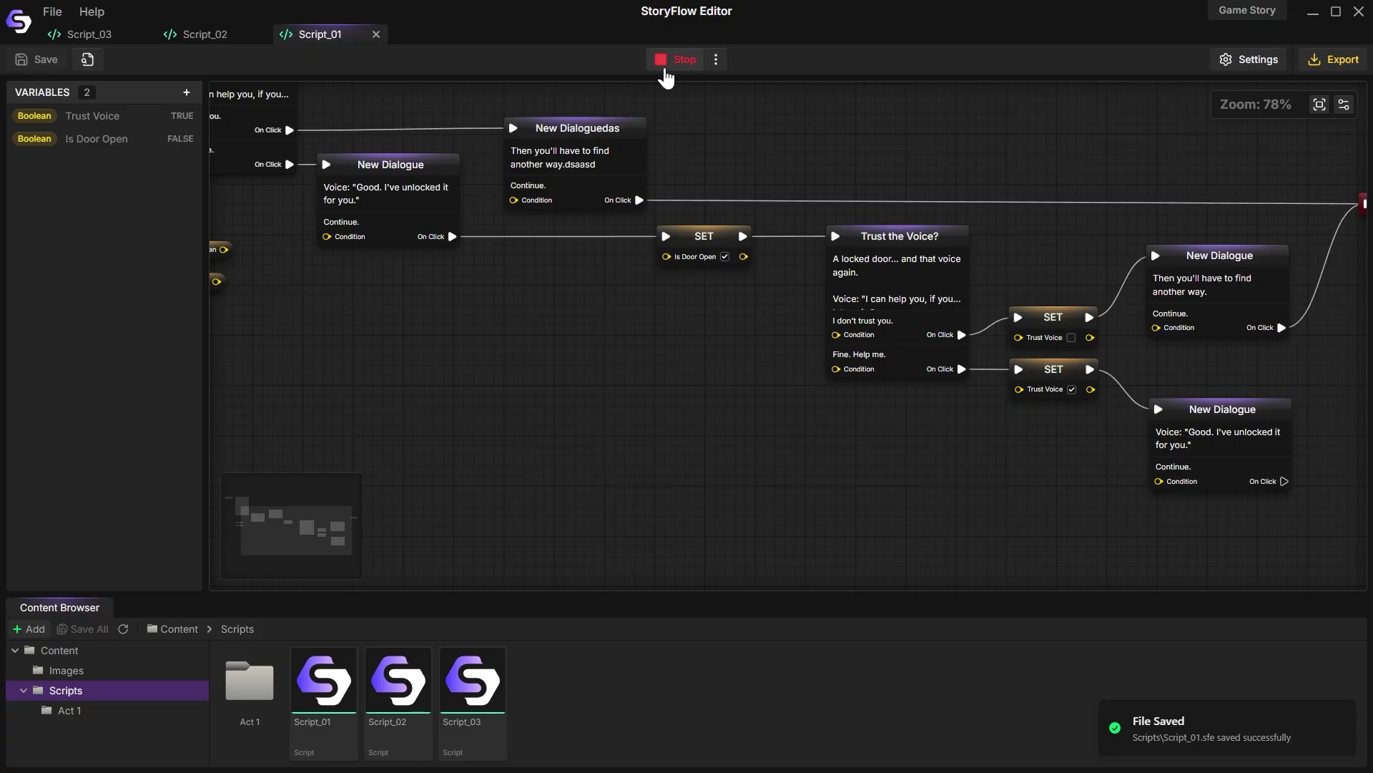
left_click(811, 317)
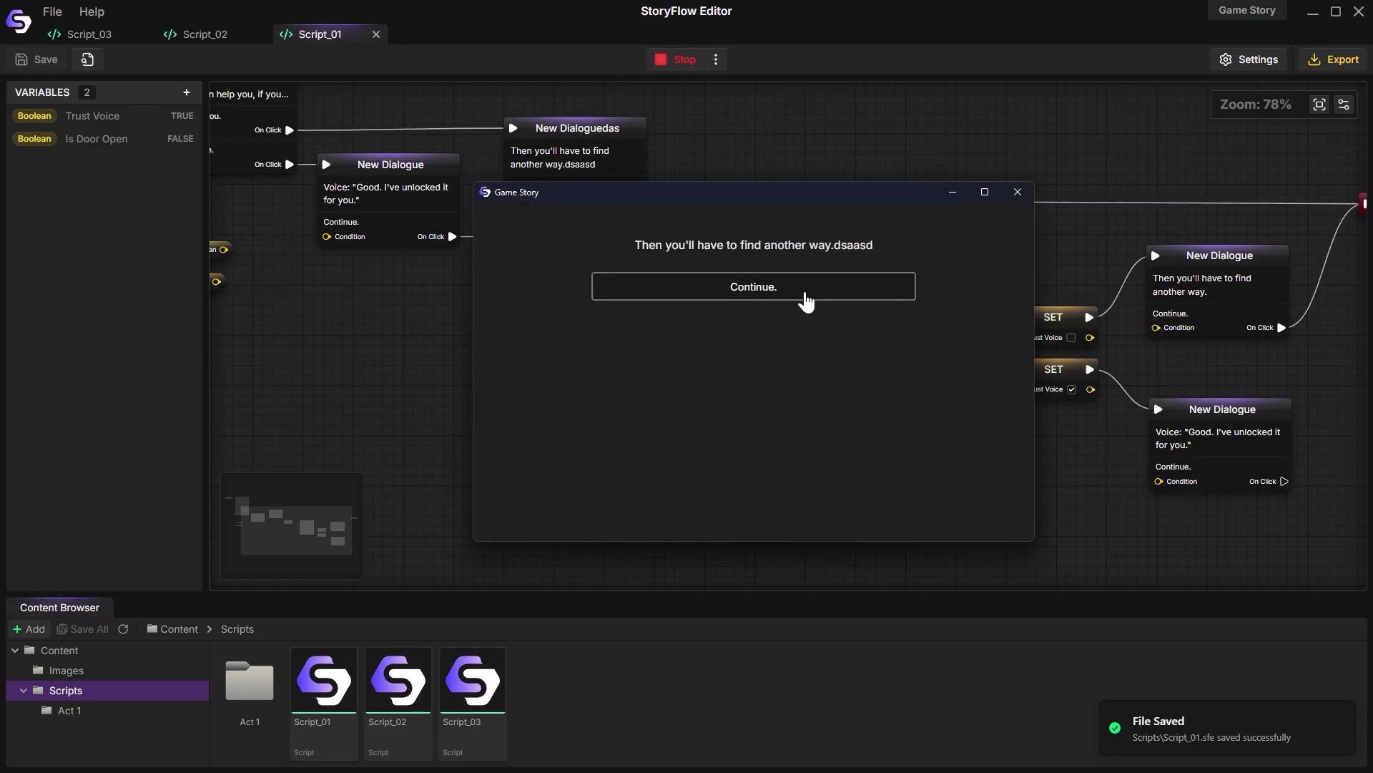
left_click(806, 300)
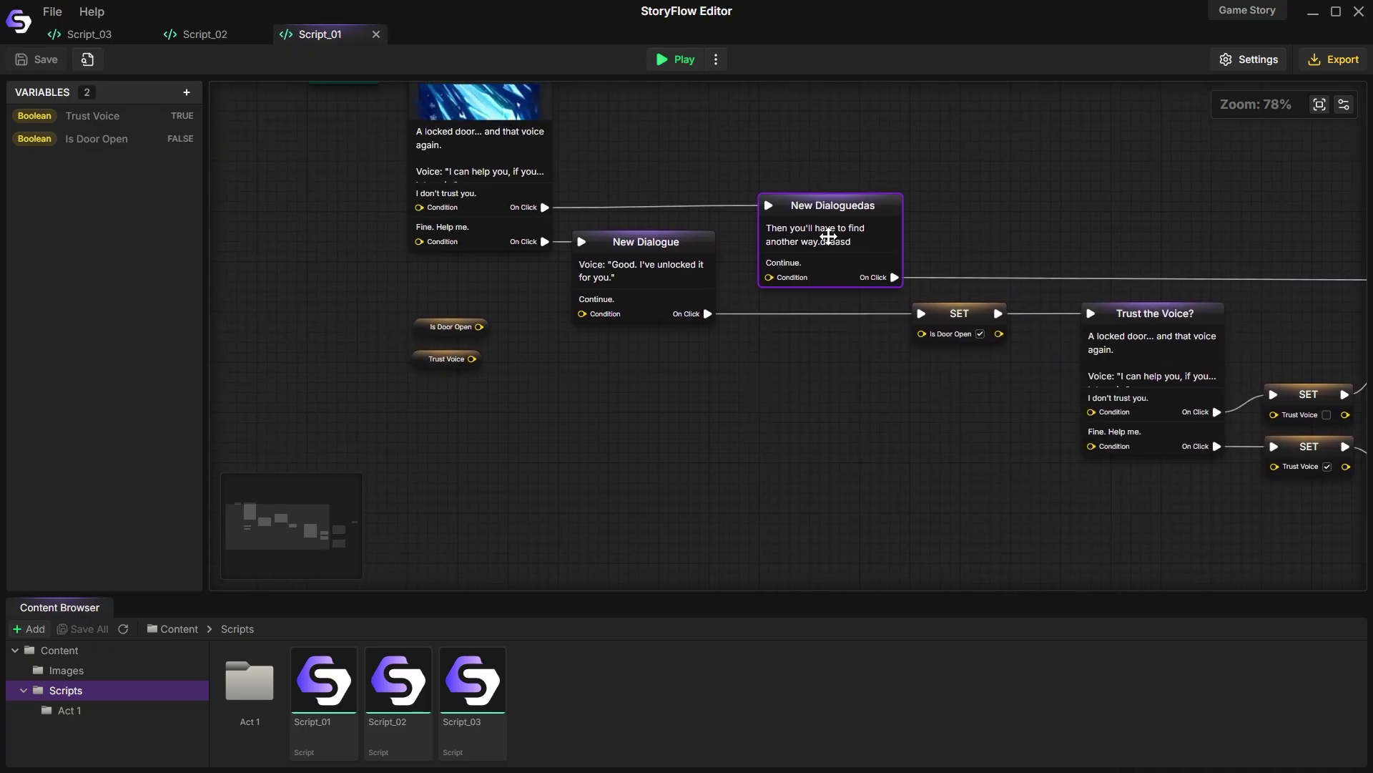
Step: Correct the New Dialoguedas node's text to "Then you'll have to find another way.", apply the change and save the script
double_click(828, 236)
double_click(1218, 417)
left_click(1270, 555)
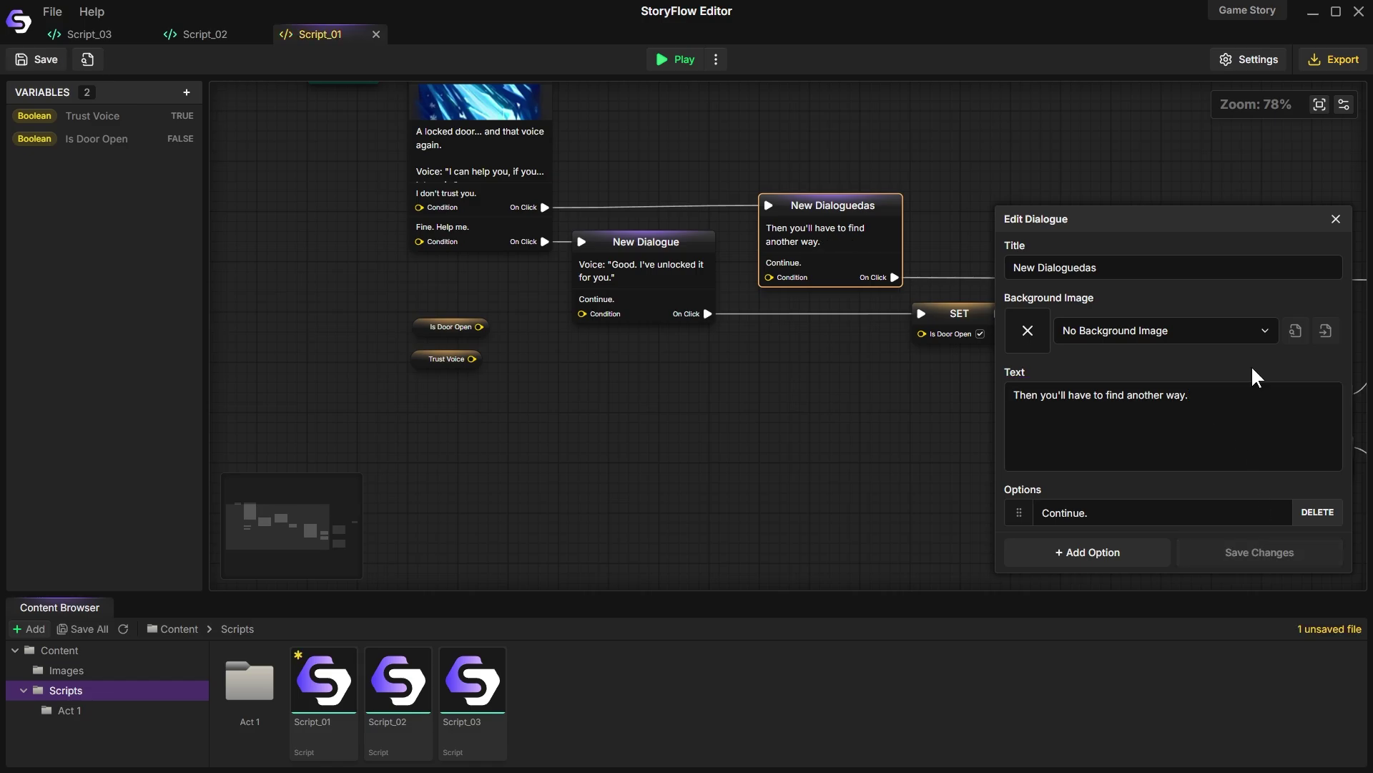
left_click(1335, 220)
key("ctrl+s")
Step: Play-test the corrected story again along the "I don't trust you." branch through to its end
left_click(675, 60)
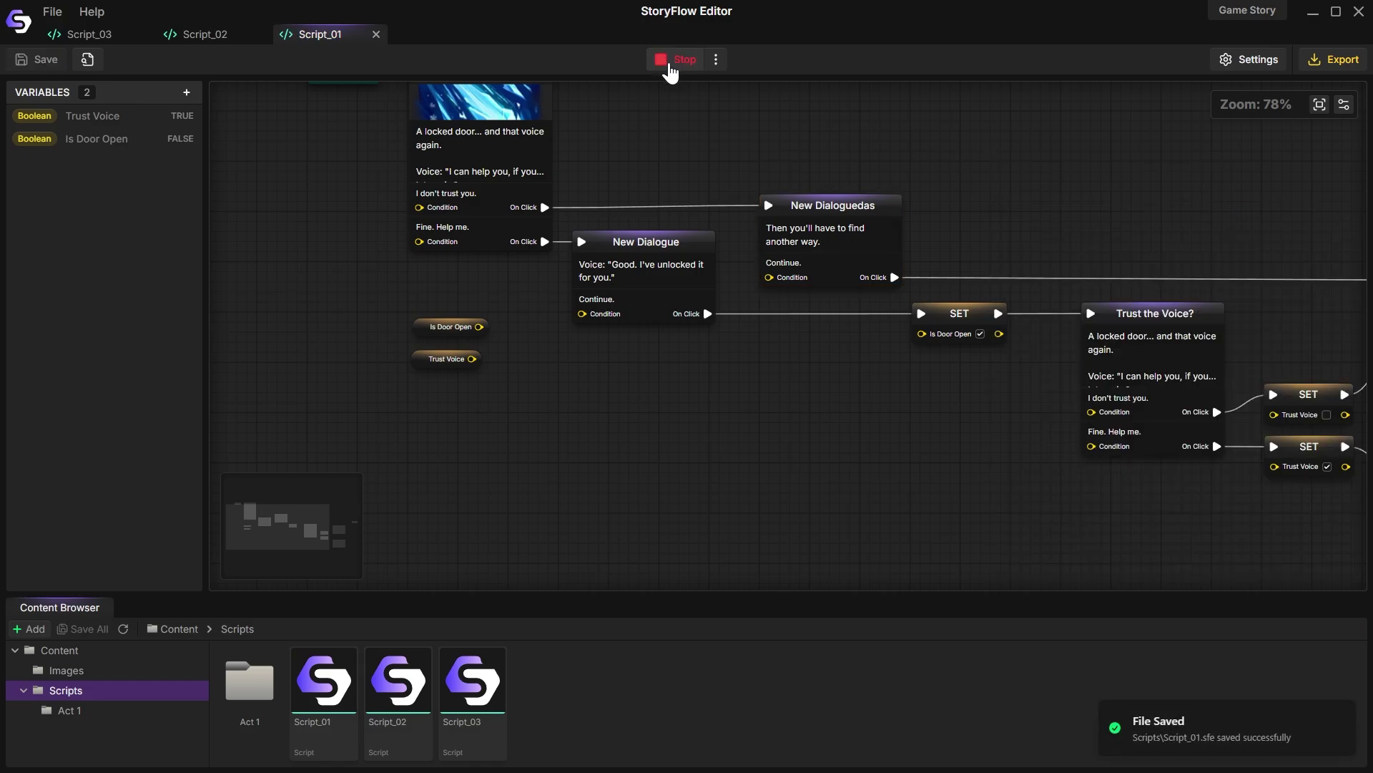
left_click(826, 328)
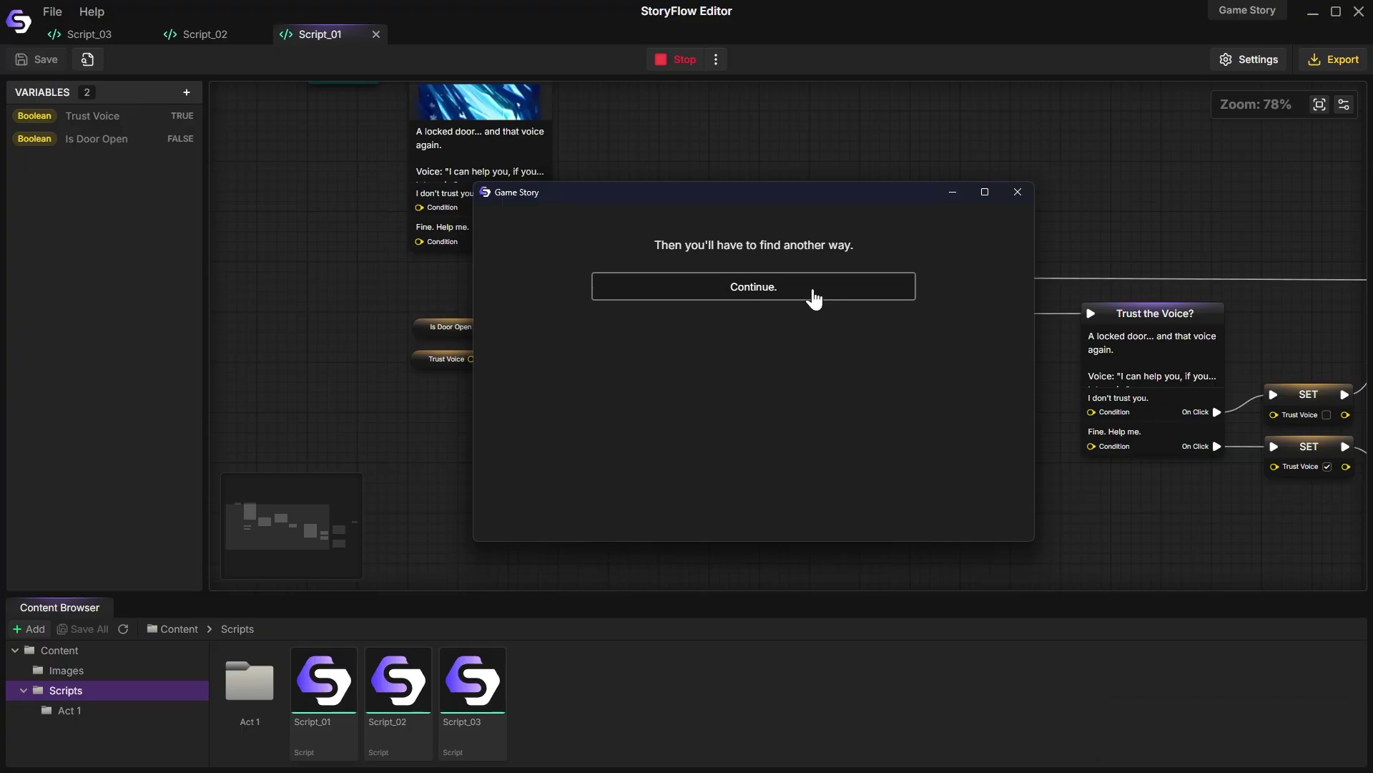
left_click(814, 298)
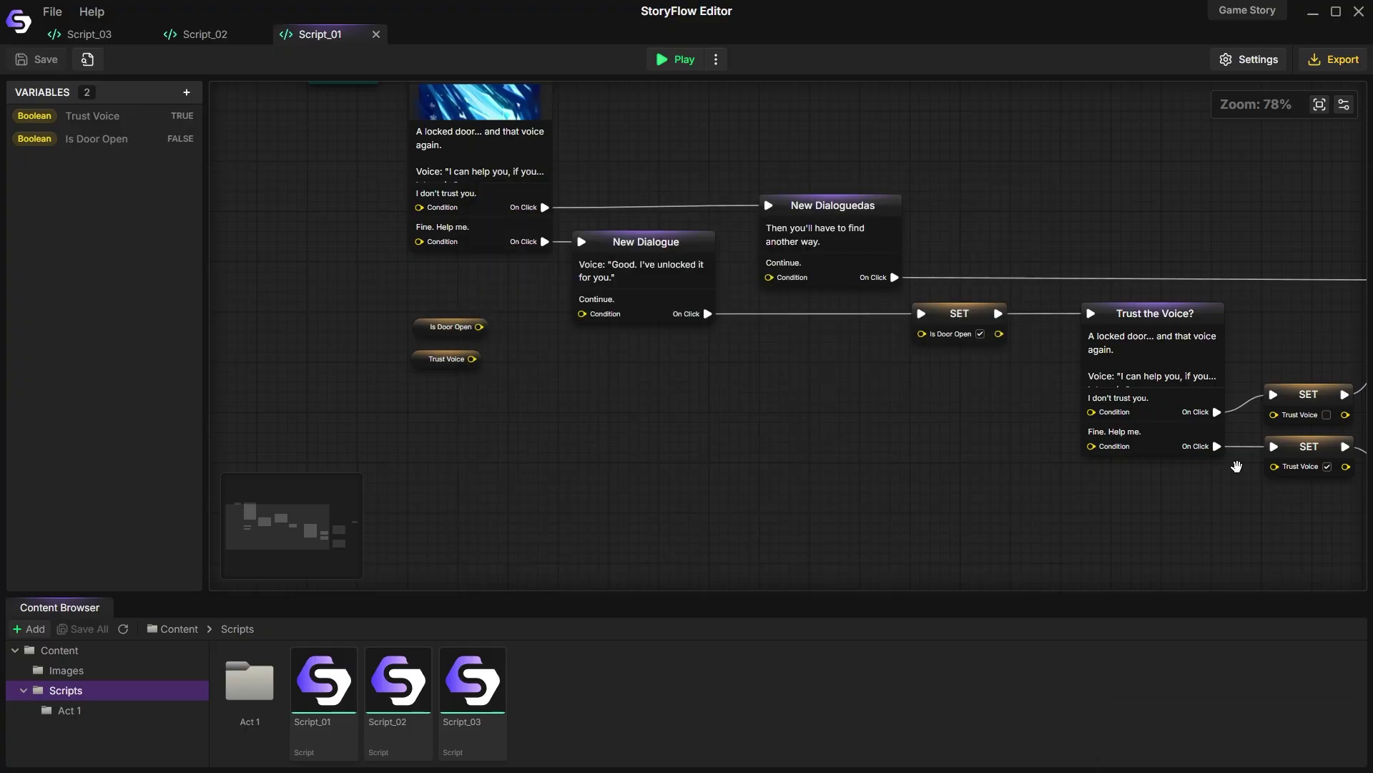